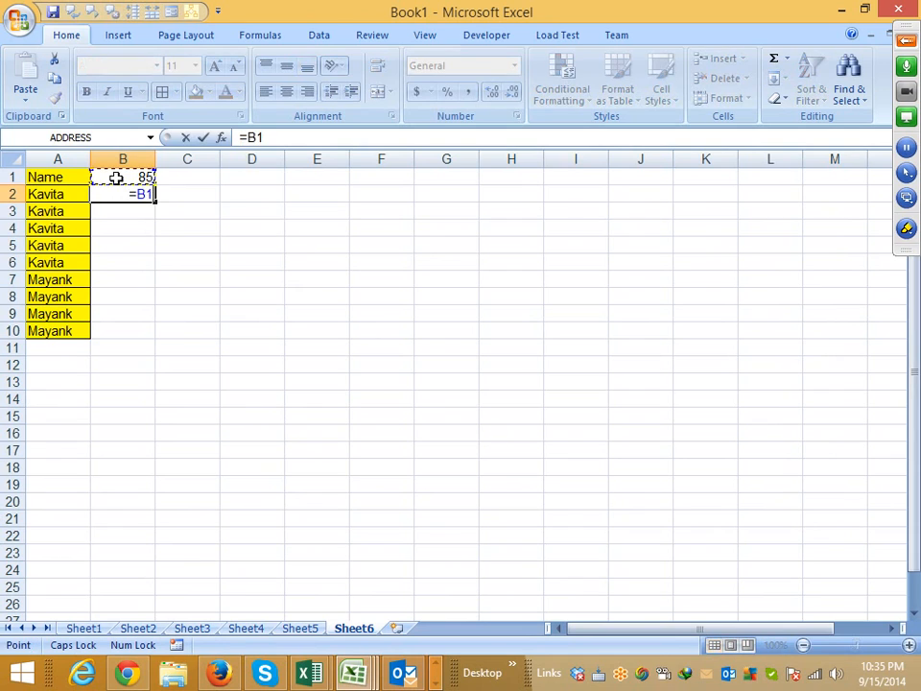
- Complete the formula =B1+10 in cell B2 and fill it down through B10
text(+10)
key(Return)
key(Left)
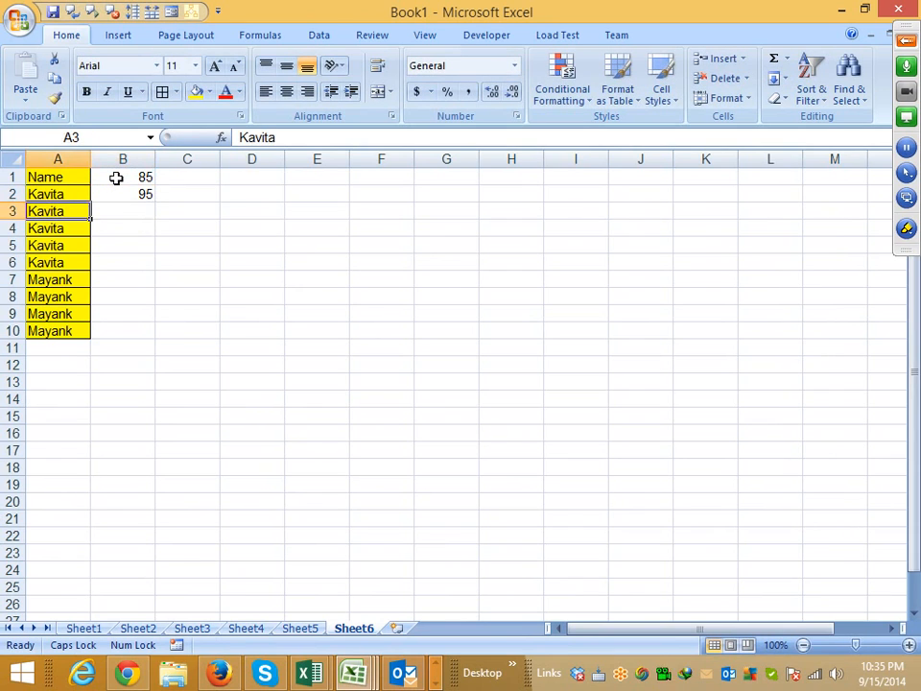
key(ctrl+Down)
key(ctrl+Right)
key(ctrl+Left)
key(Right)
key(ctrl+shift+Up)
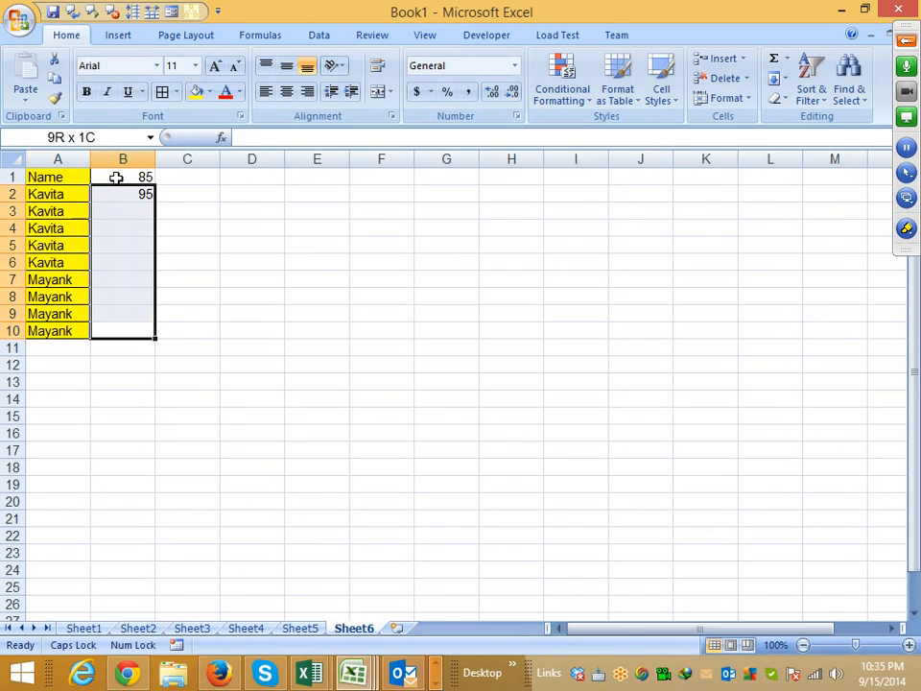
key(ctrl+d)
- Try a regular paste of the copied table A1:B10 at E1, and undo it
key(ctrl+Up)
key(Left)
key(ctrl+a)
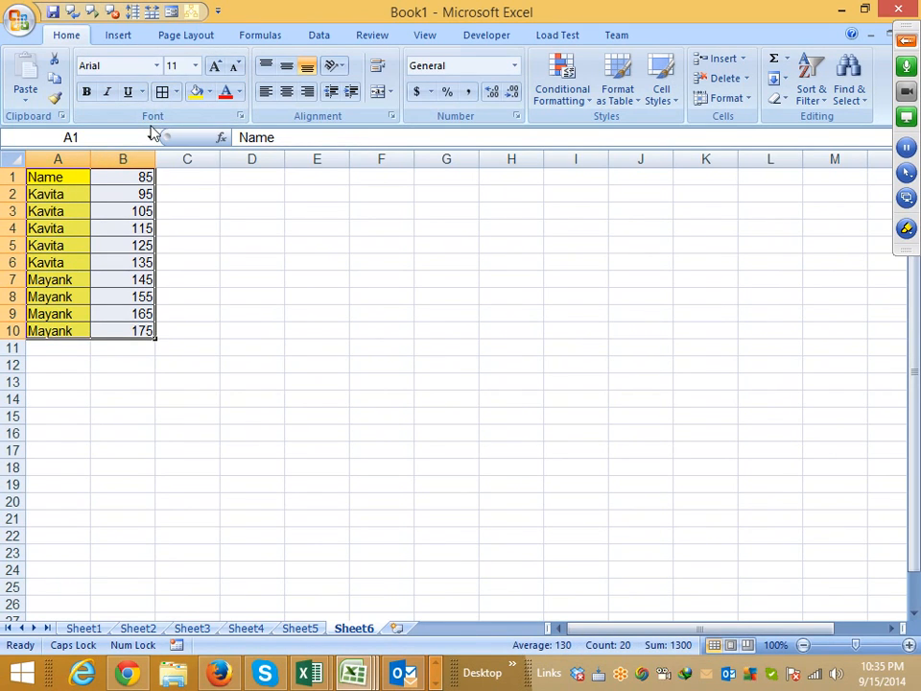
key(ctrl+c)
click(334, 200)
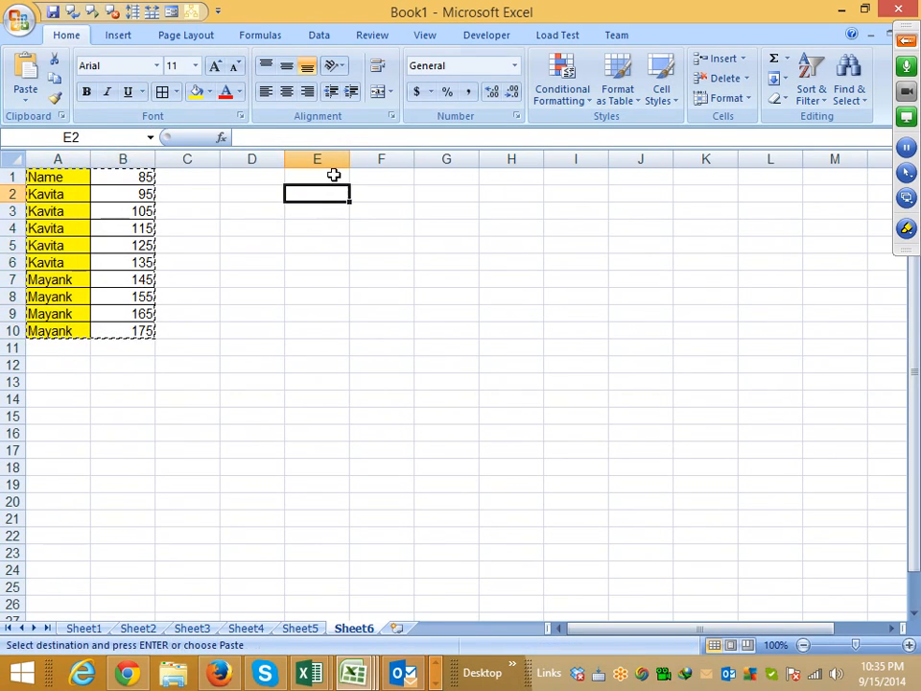
click(334, 176)
key(ctrl+v)
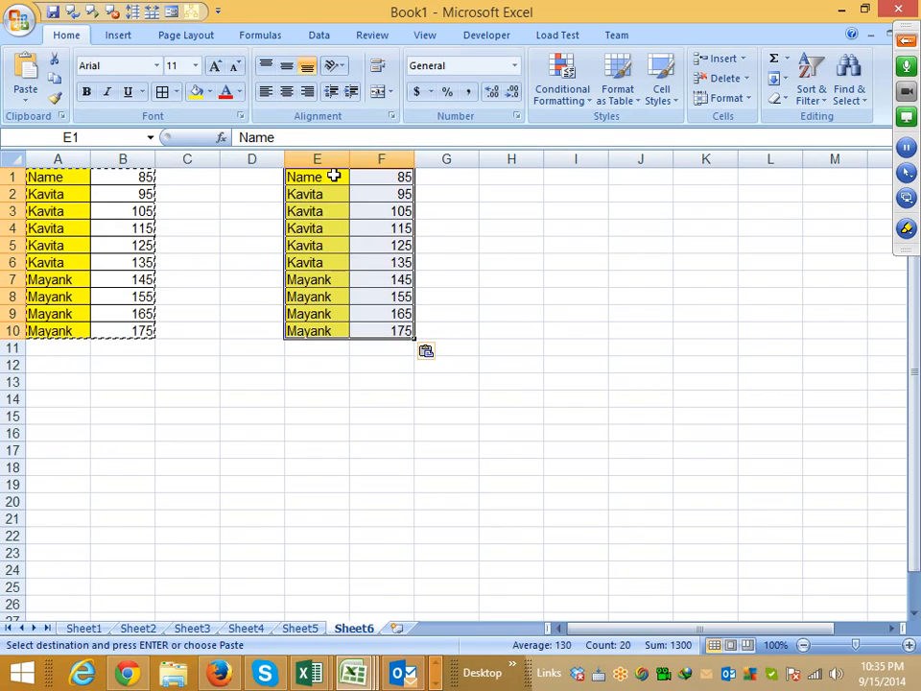
key(ctrl+z)
- Paste only the formulas of the copied table at E1 using Paste Special
click(316, 175)
right_click(316, 176)
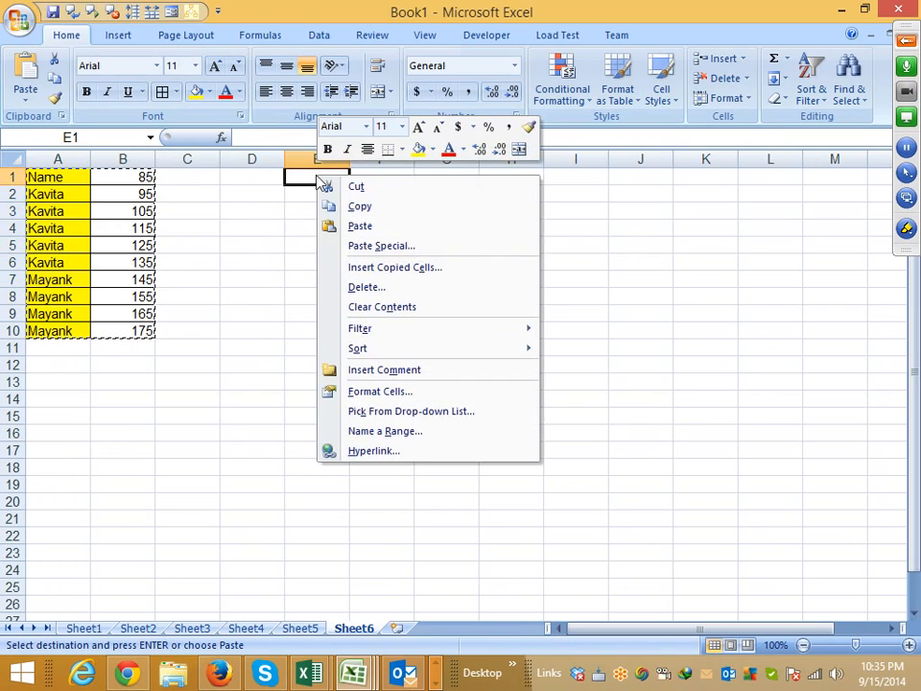
click(378, 245)
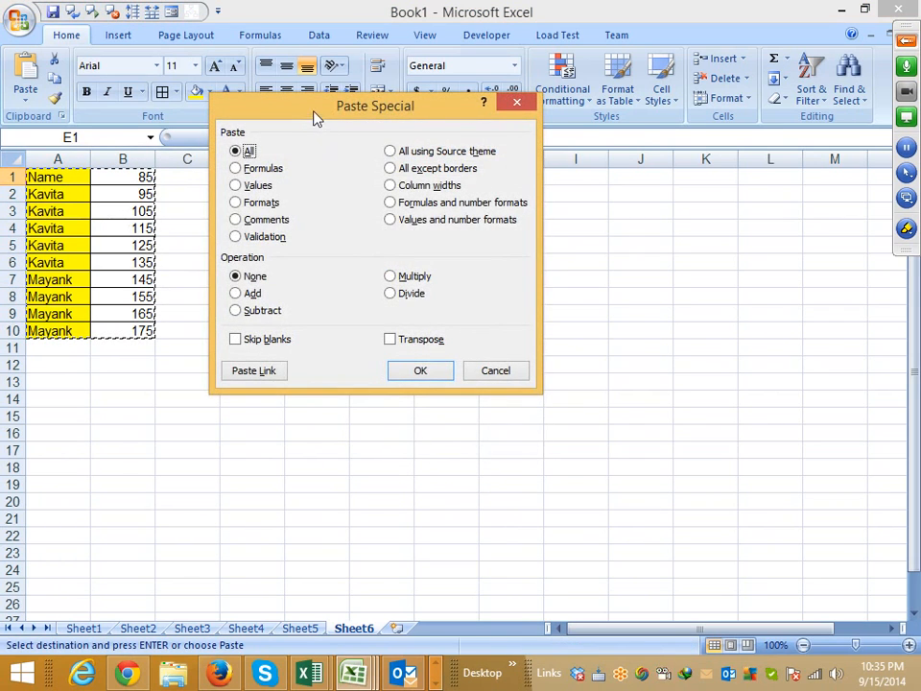
drag(315, 118, 523, 101)
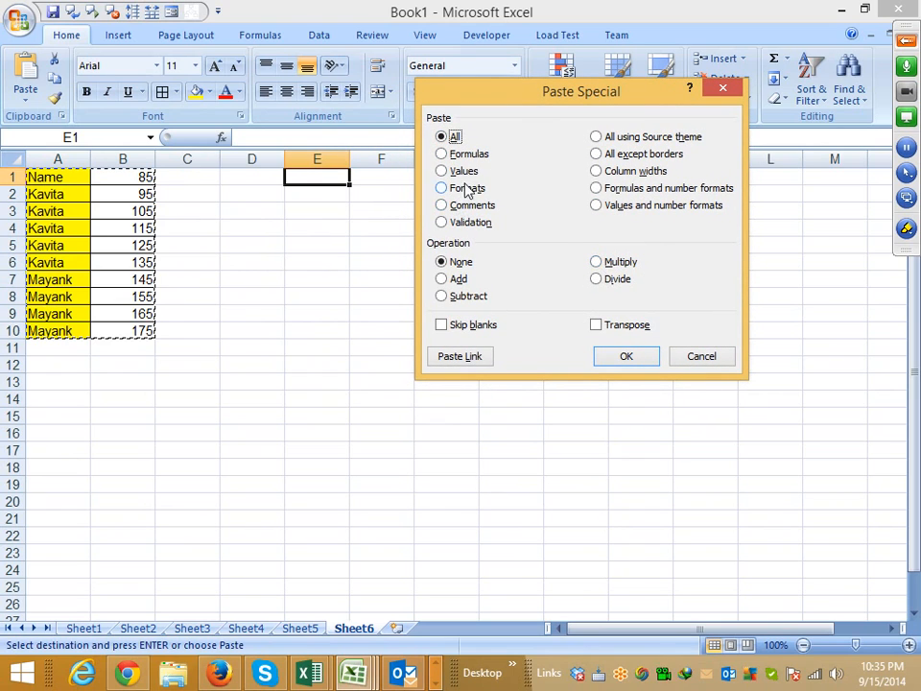
click(462, 156)
click(627, 356)
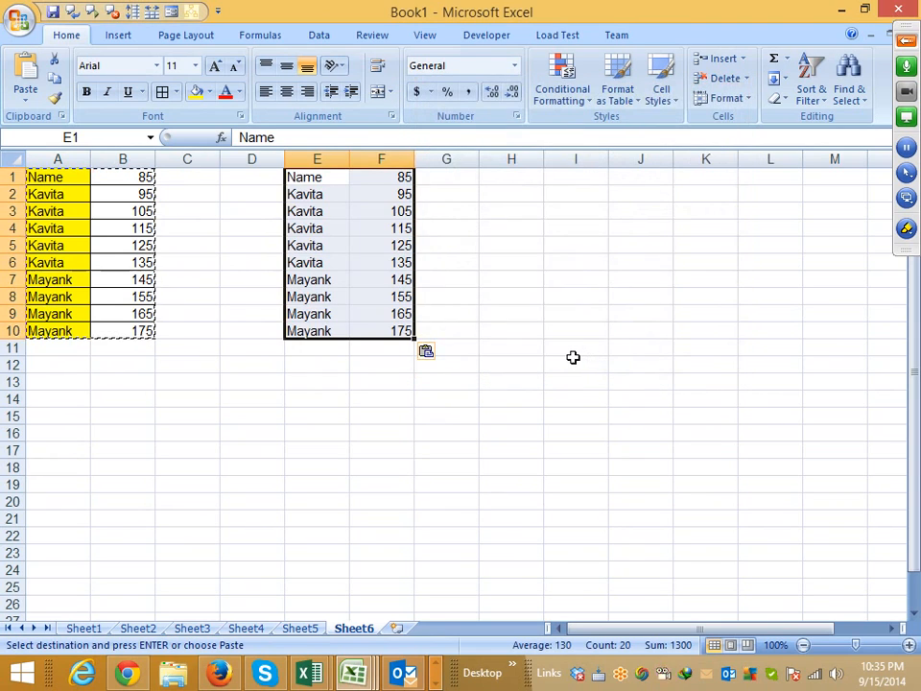
- Check the formulas in F7, F10 and B5, and undo the formulas-only paste
click(402, 279)
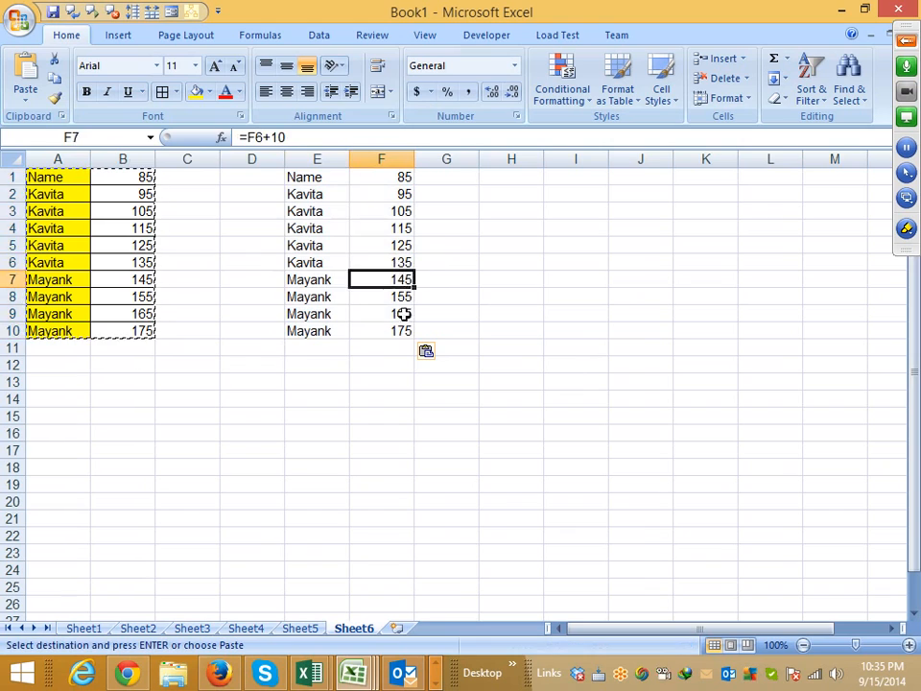
click(403, 327)
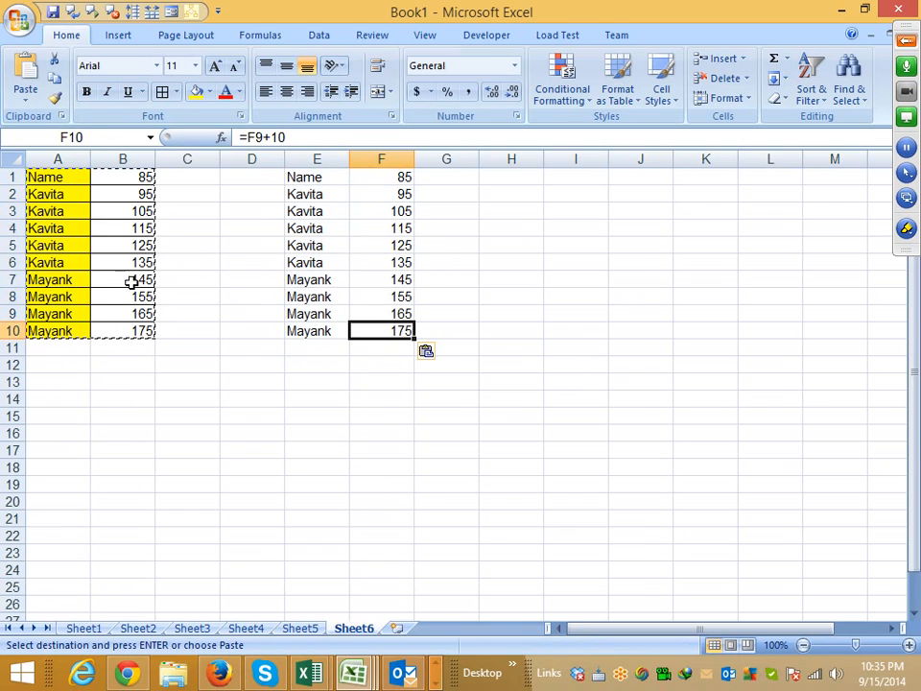
click(139, 246)
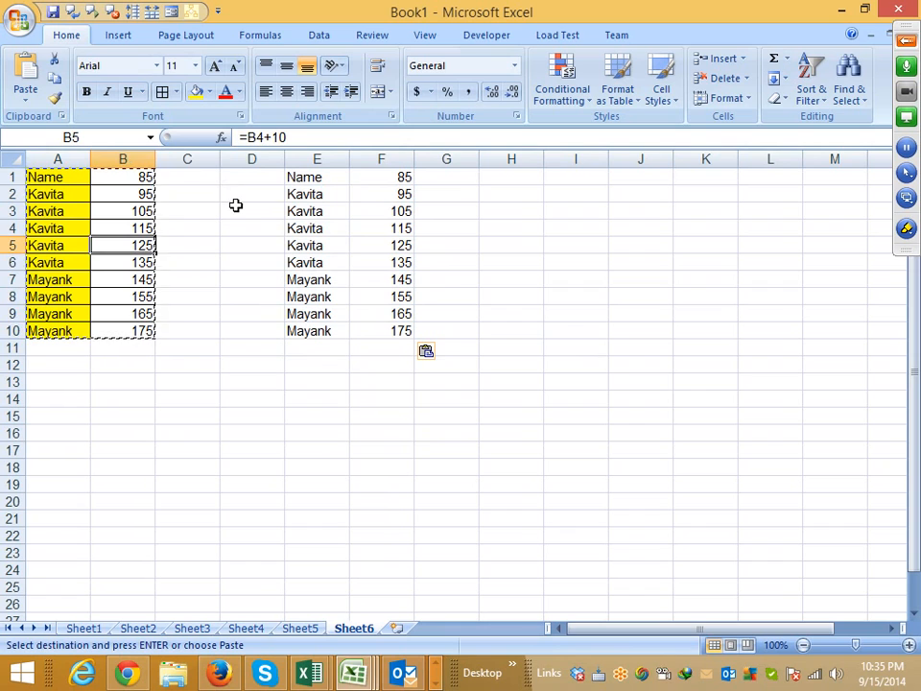
key(ctrl+z)
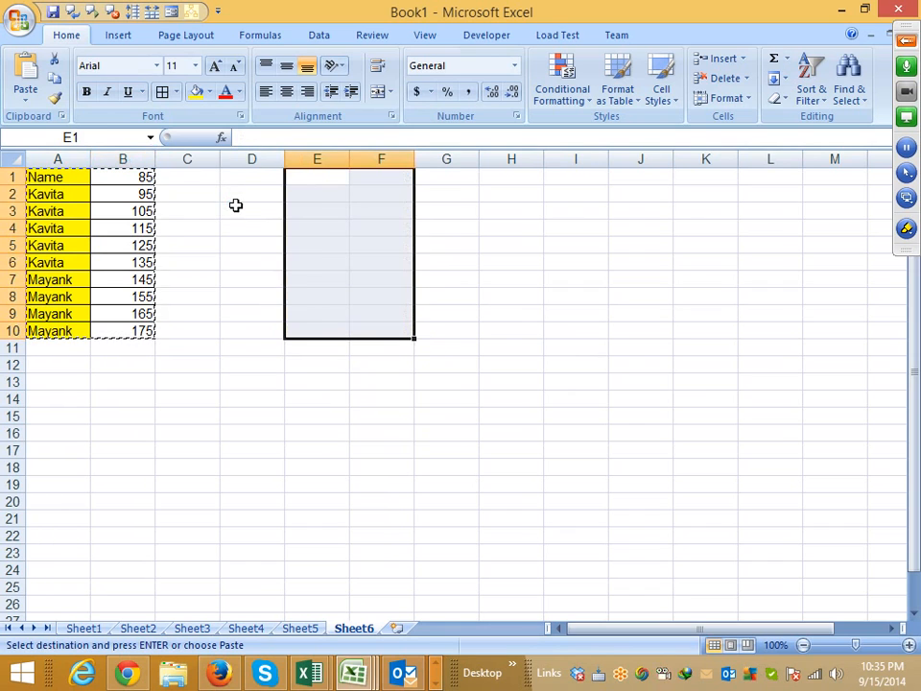
- Try pasting only the values of the copied table at E1, and undo the paste
right_click(307, 181)
click(316, 250)
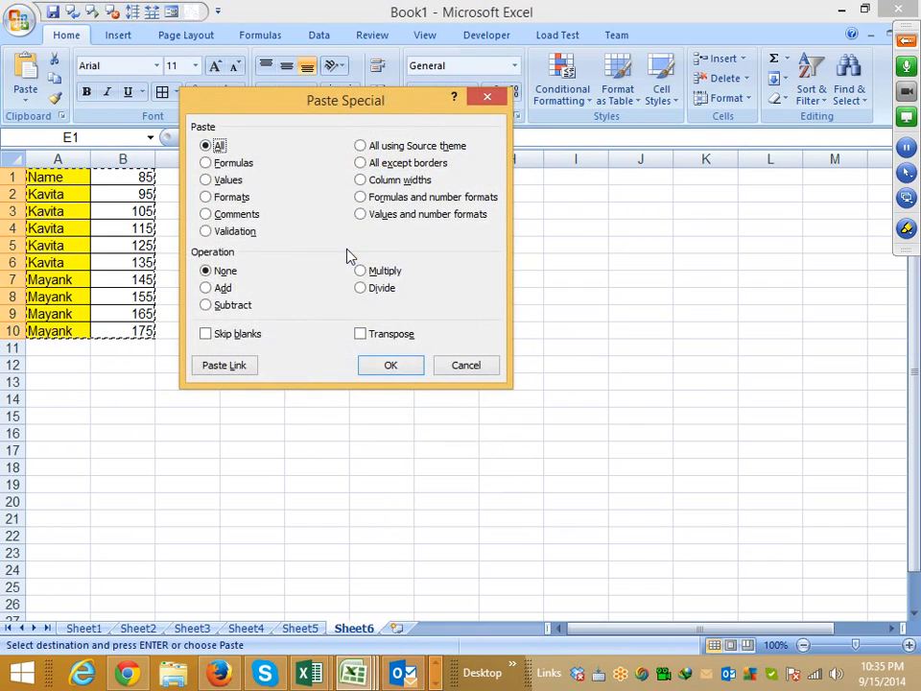
click(231, 181)
click(393, 364)
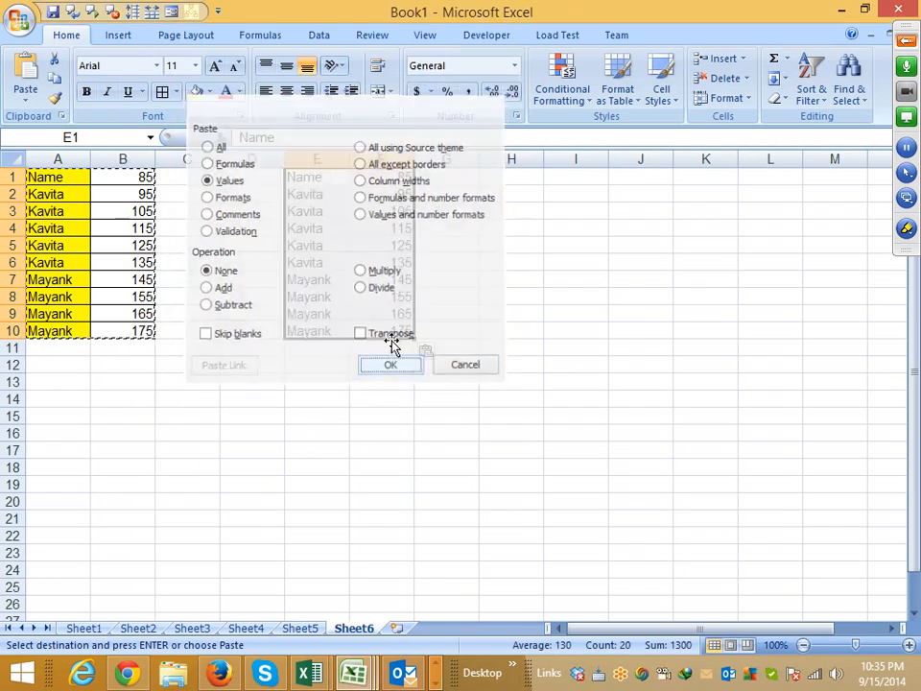
click(379, 219)
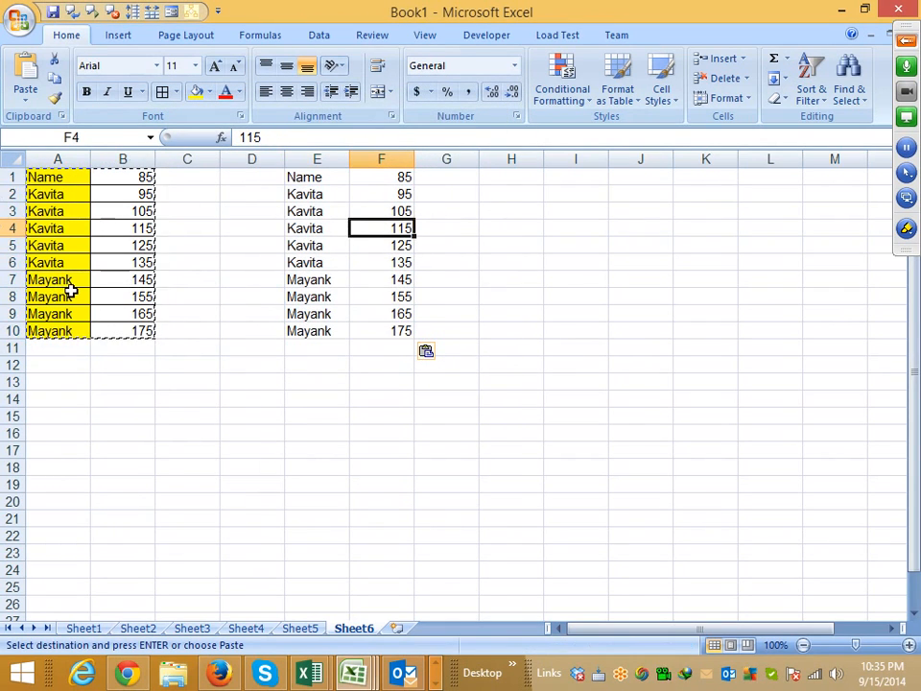
key(ctrl+z)
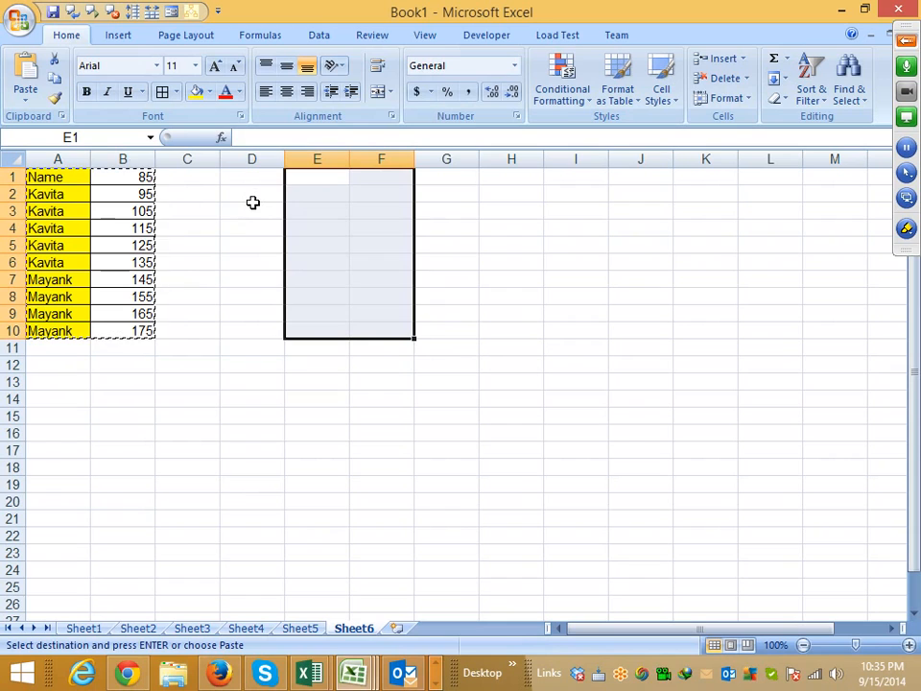
- Copy the numbers in B1:B10 and paste them with their formulas and formatting at E1
drag(138, 181, 159, 330)
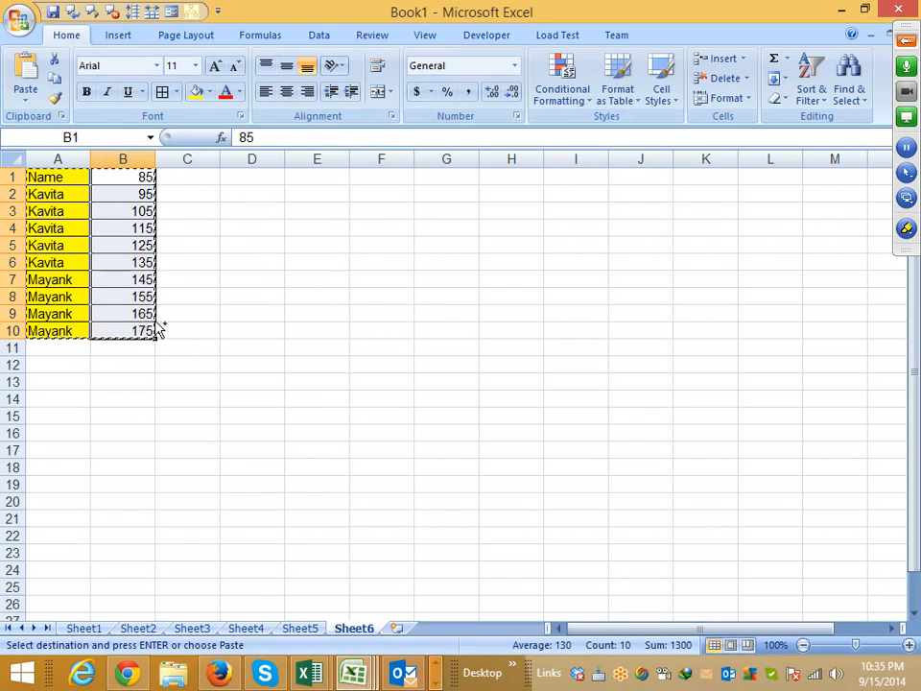
key(ctrl+c)
click(329, 198)
click(329, 173)
key(ctrl+v)
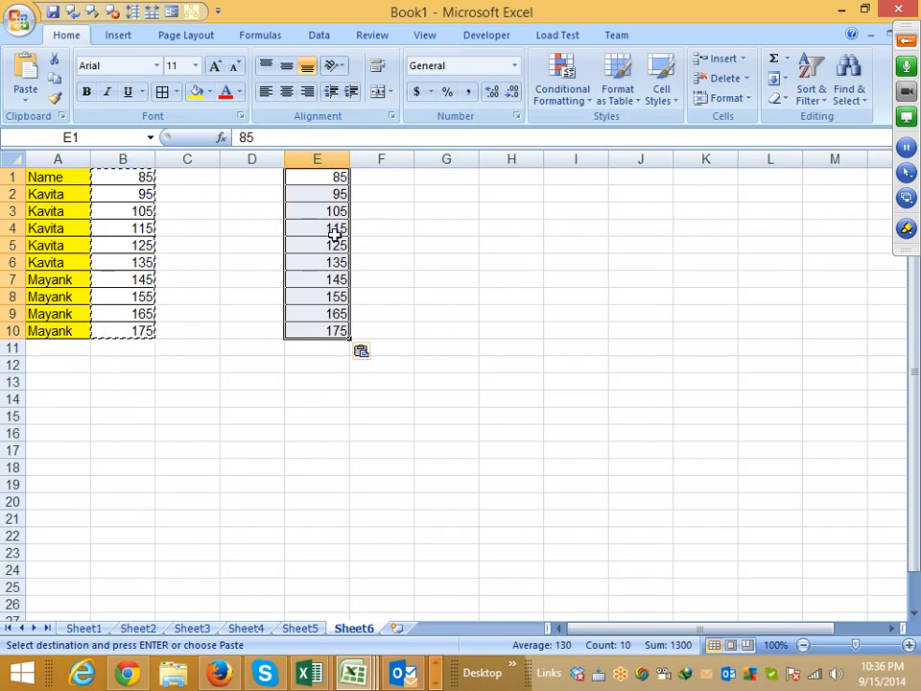
- Examine the contents of individual cells in E1:E10 to see whether they hold formulas or constants
click(336, 279)
click(335, 296)
click(334, 313)
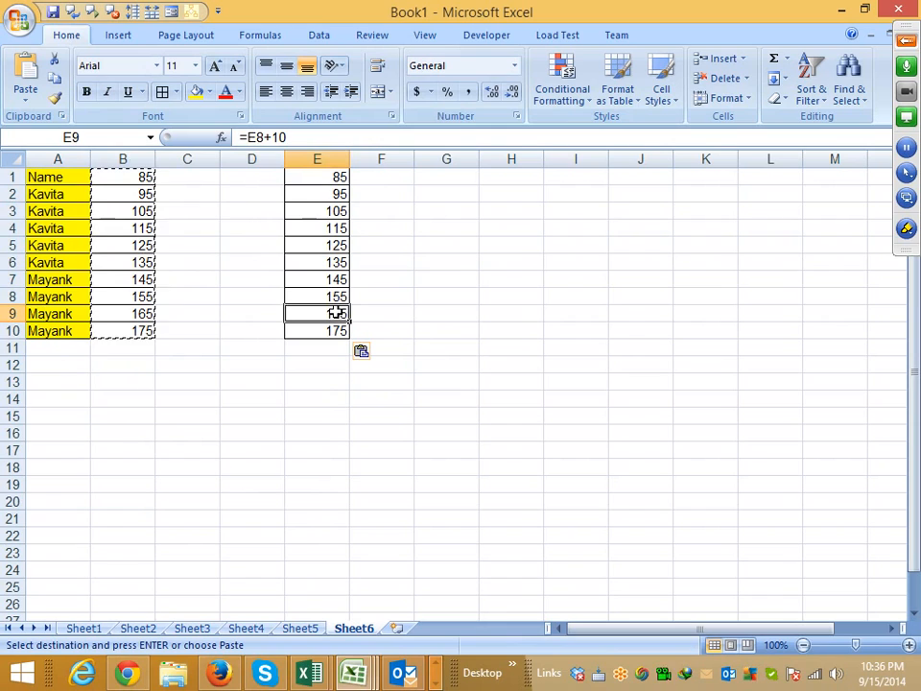
click(335, 330)
click(316, 261)
click(316, 228)
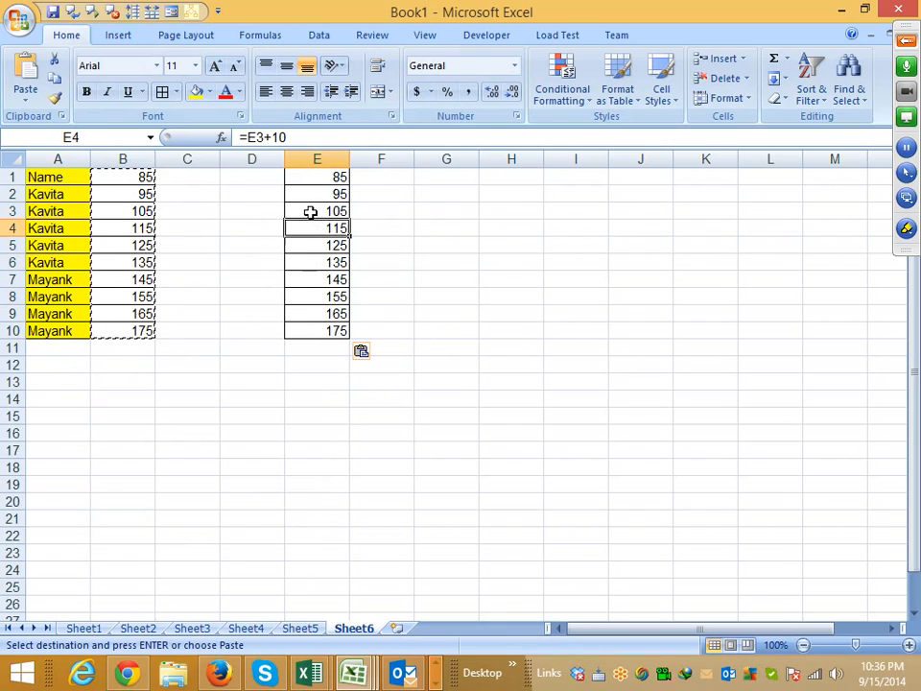
click(310, 211)
click(313, 178)
click(315, 195)
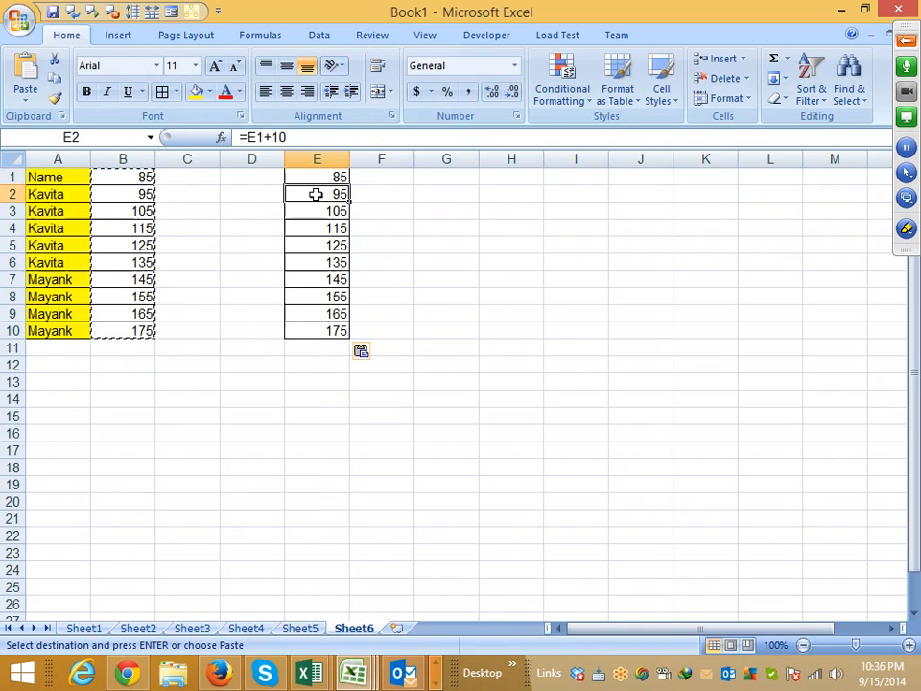
click(315, 179)
click(317, 209)
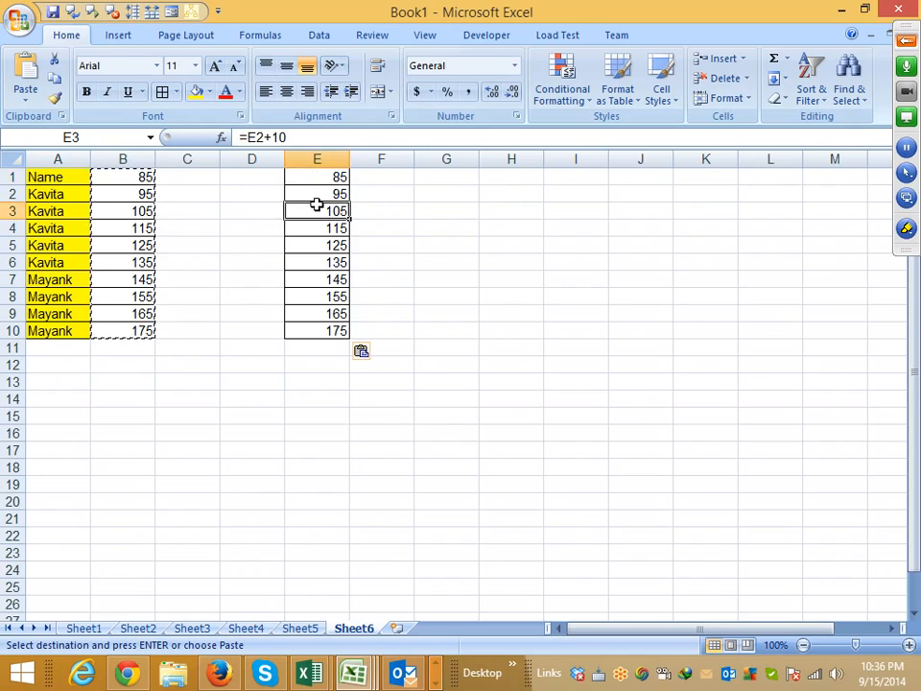
click(318, 195)
click(321, 212)
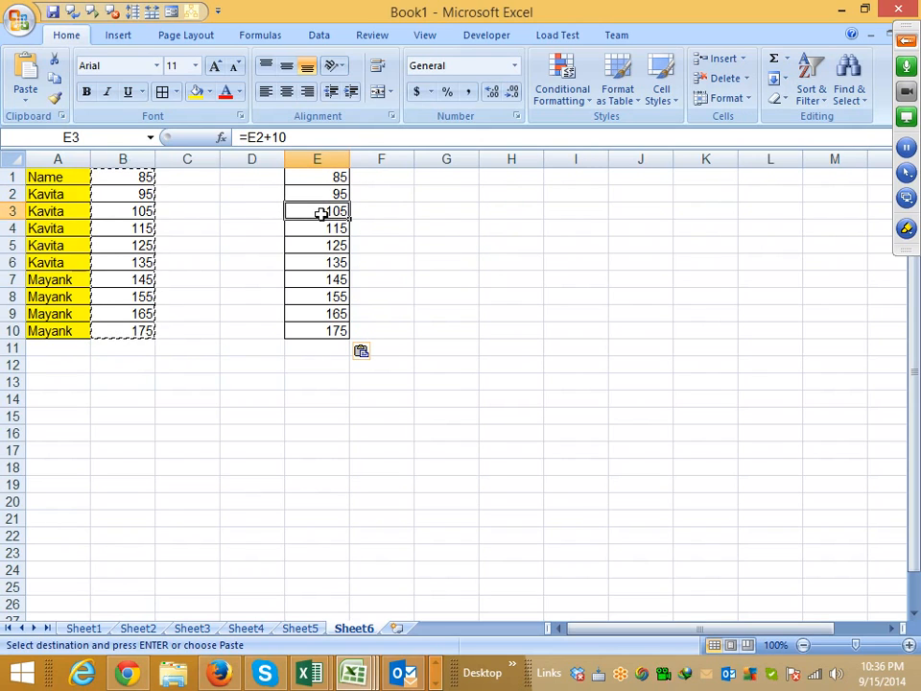
click(322, 227)
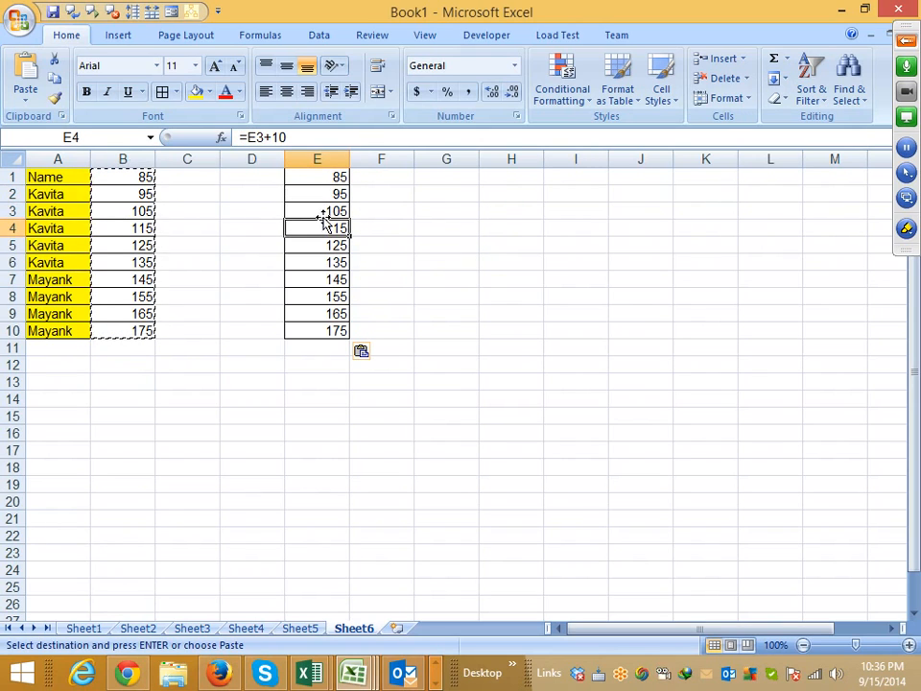
- Convert the formulas in E1:E10 to fixed values by copying the range and pasting Values over itself with Paste Special
drag(326, 178, 329, 326)
key(ctrl+c)
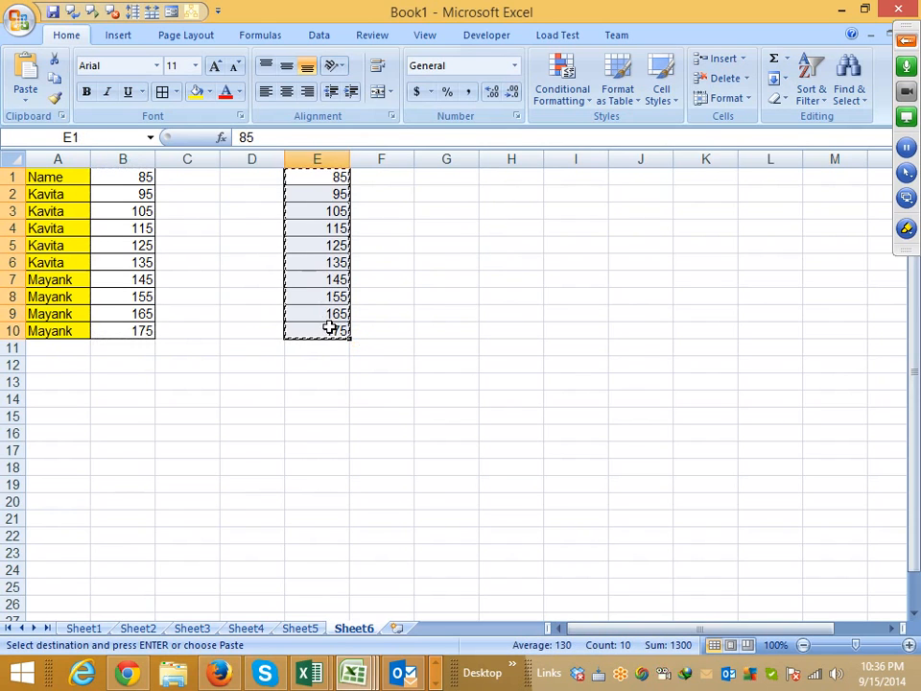
right_click(323, 238)
click(379, 310)
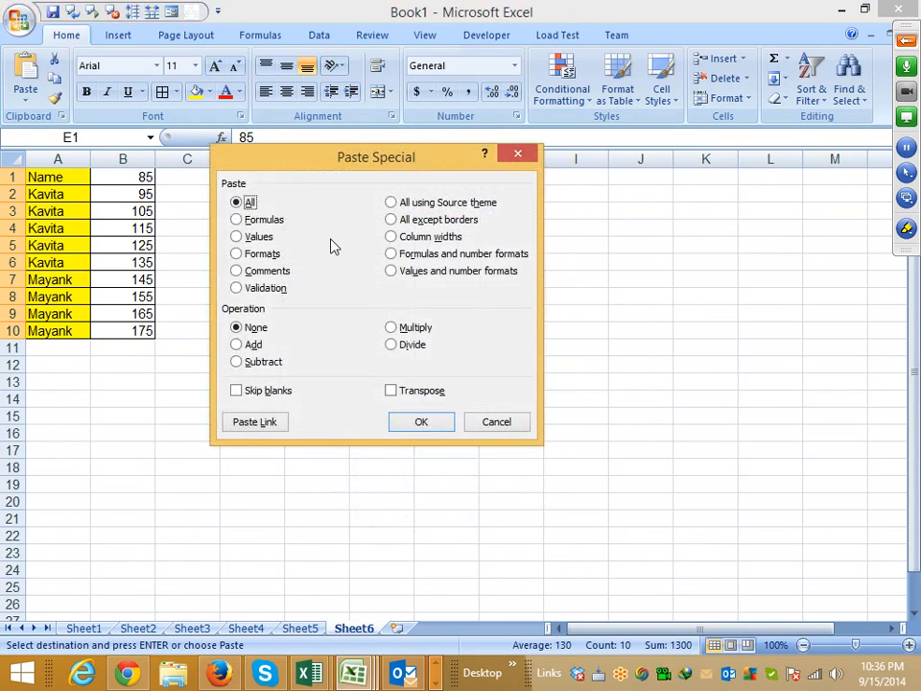
drag(299, 163, 482, 165)
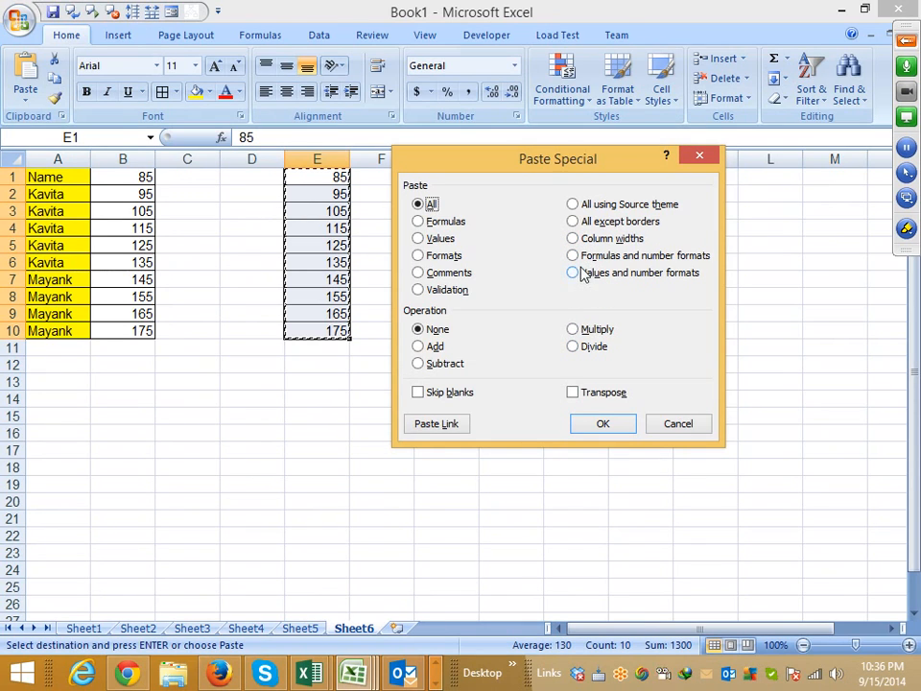
click(446, 238)
click(606, 426)
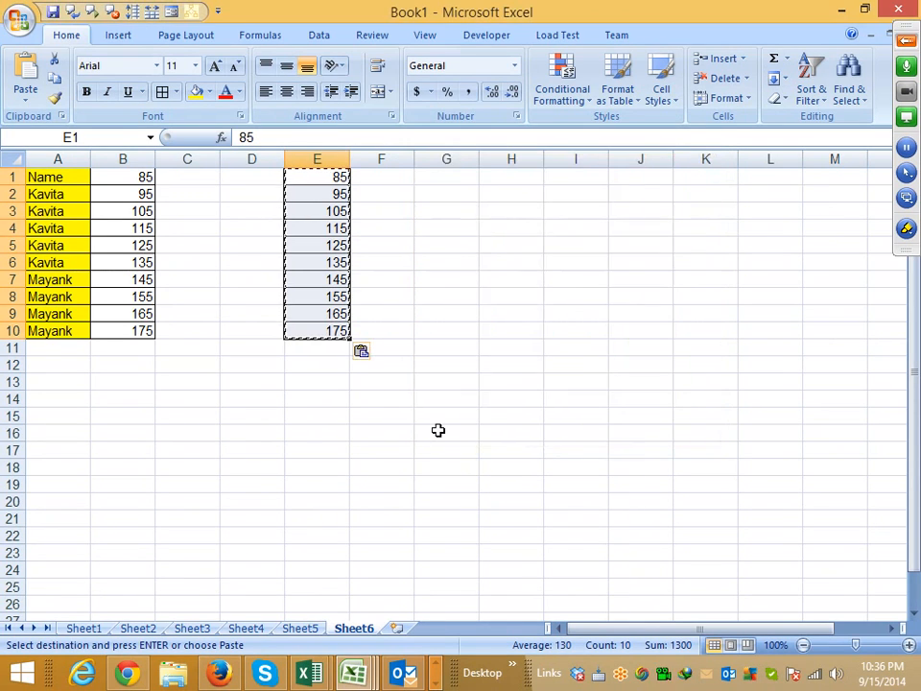
- Check the contents of the converted cells in column E and clear the copy selection
click(328, 329)
click(326, 246)
click(326, 195)
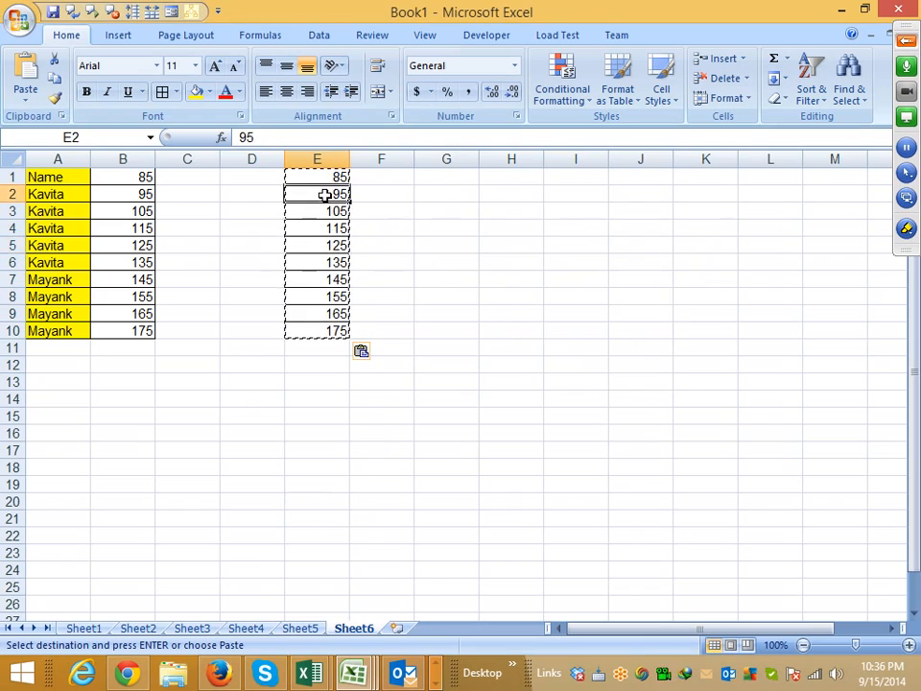
click(326, 179)
click(328, 229)
click(330, 297)
click(329, 313)
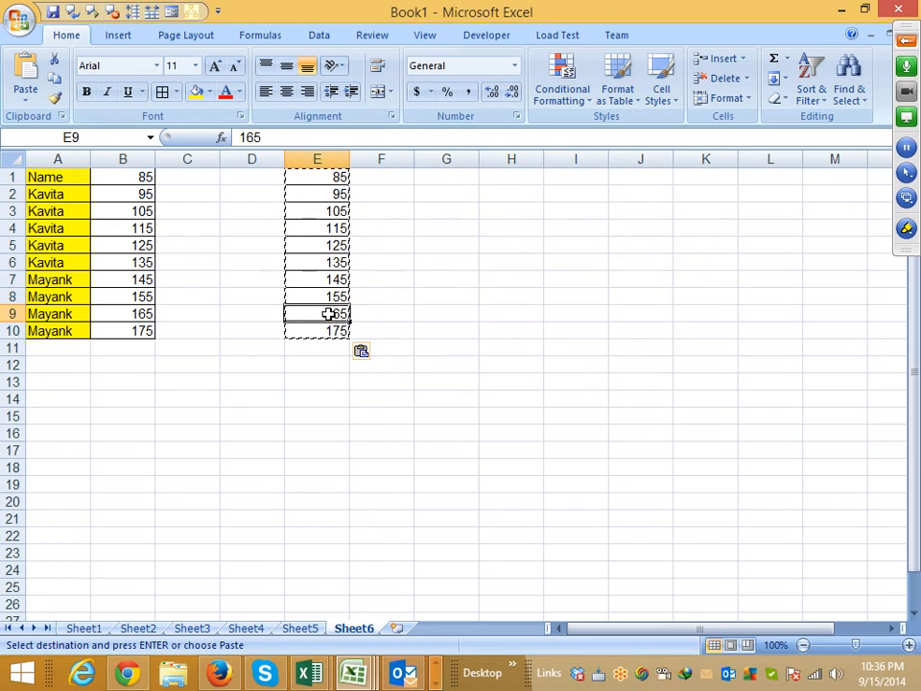
key(Escape)
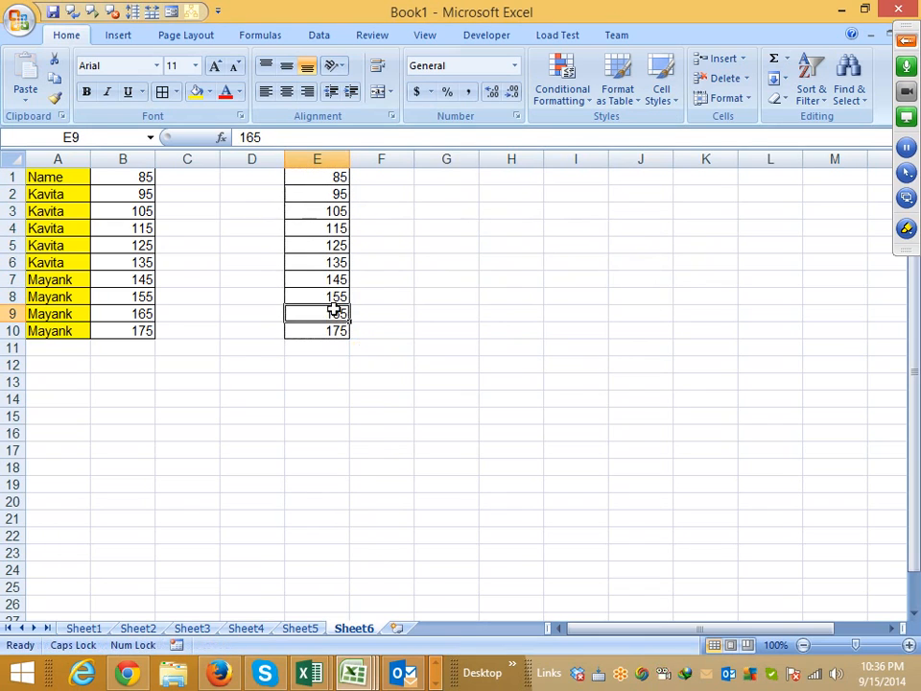
- Copy the table in A1:B10 and paste only its formats at D14 with Paste Special
drag(337, 328, 335, 178)
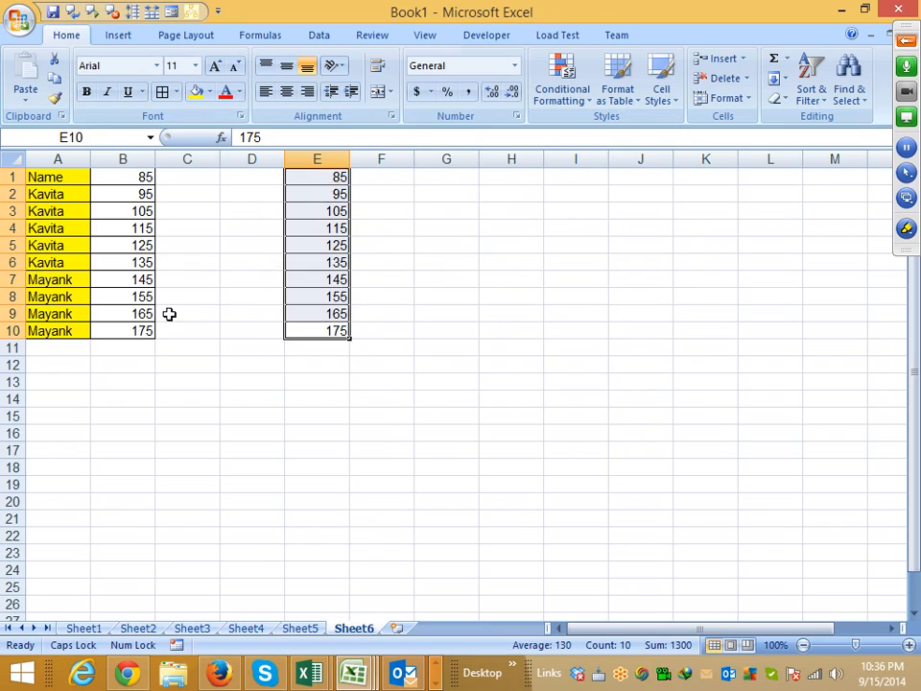
drag(140, 330, 32, 175)
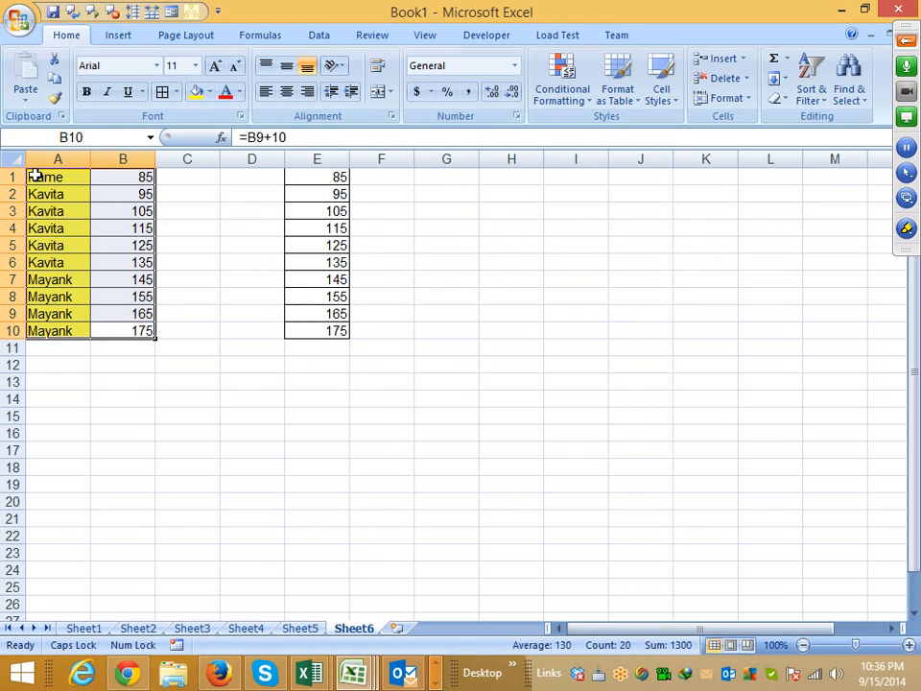
key(ctrl+c)
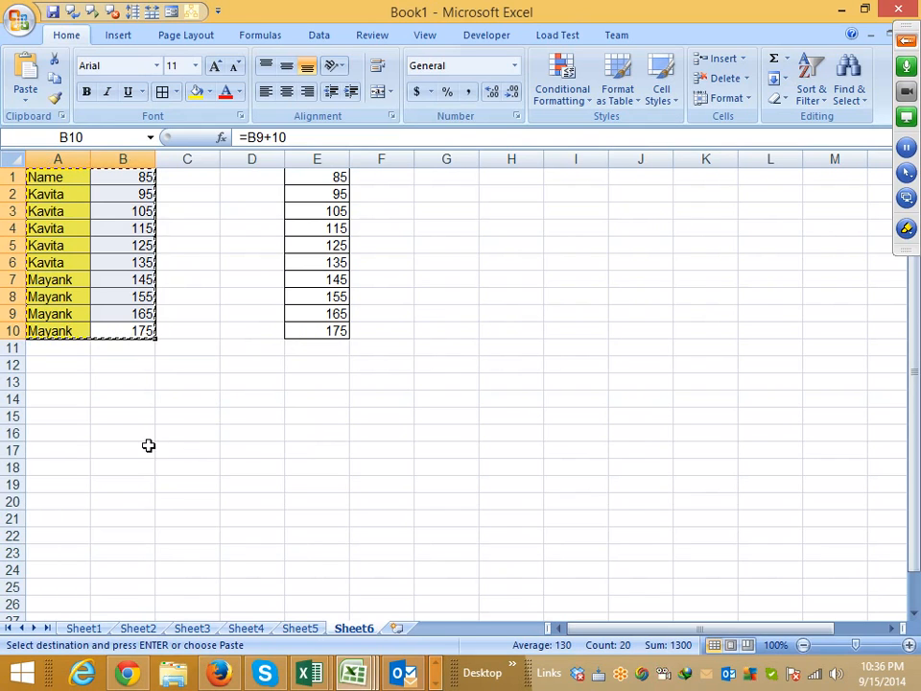
click(115, 399)
click(283, 393)
right_click(263, 398)
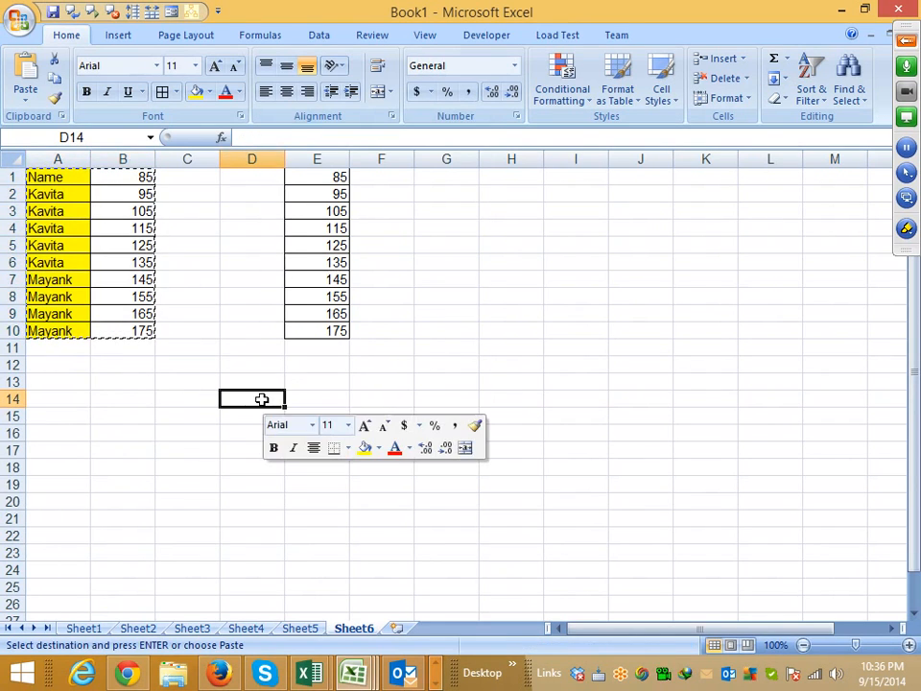
click(326, 197)
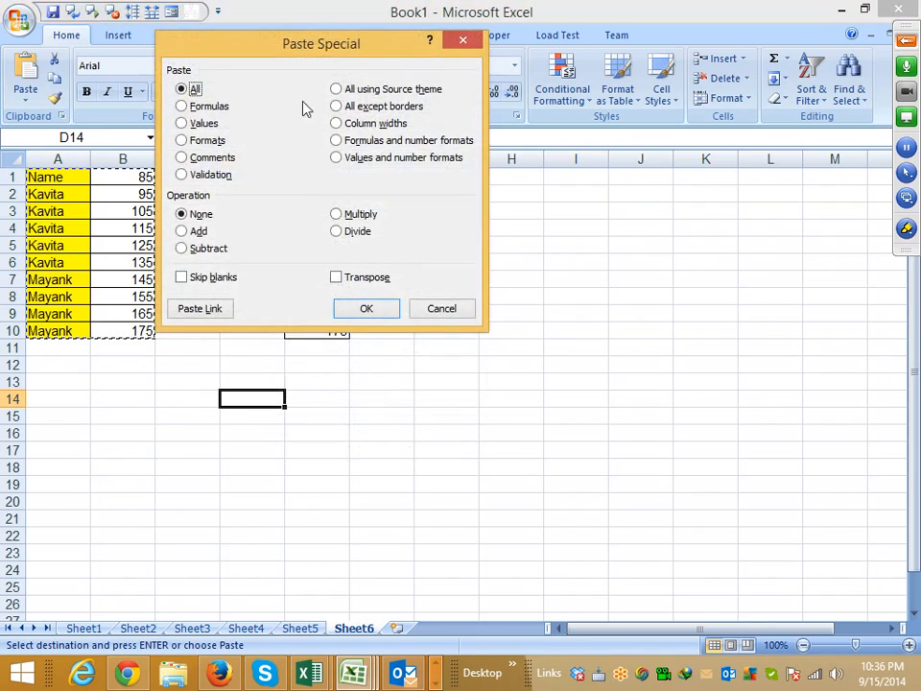
drag(307, 48, 500, 65)
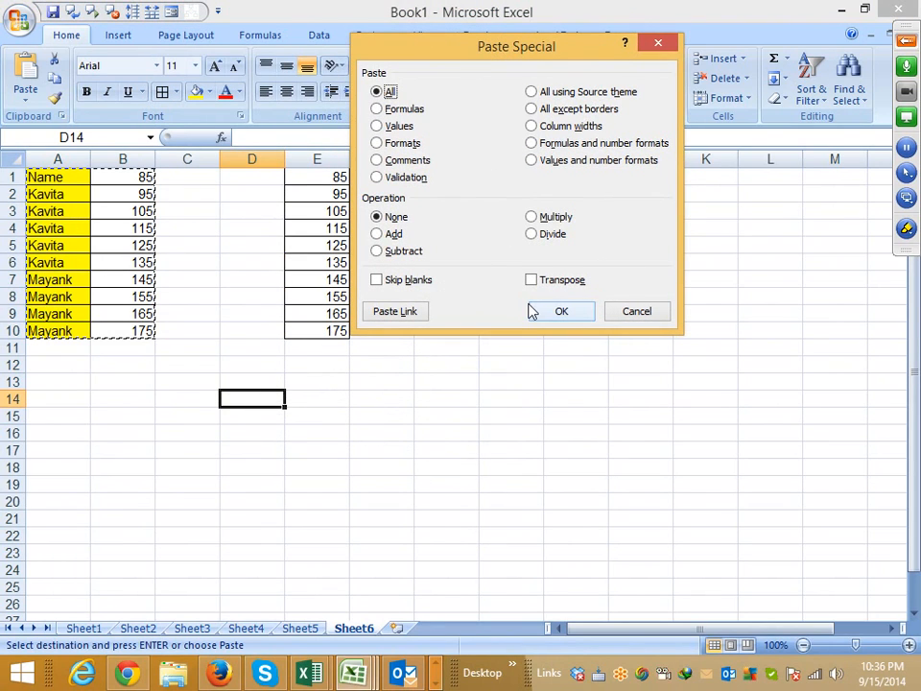
click(405, 144)
click(561, 309)
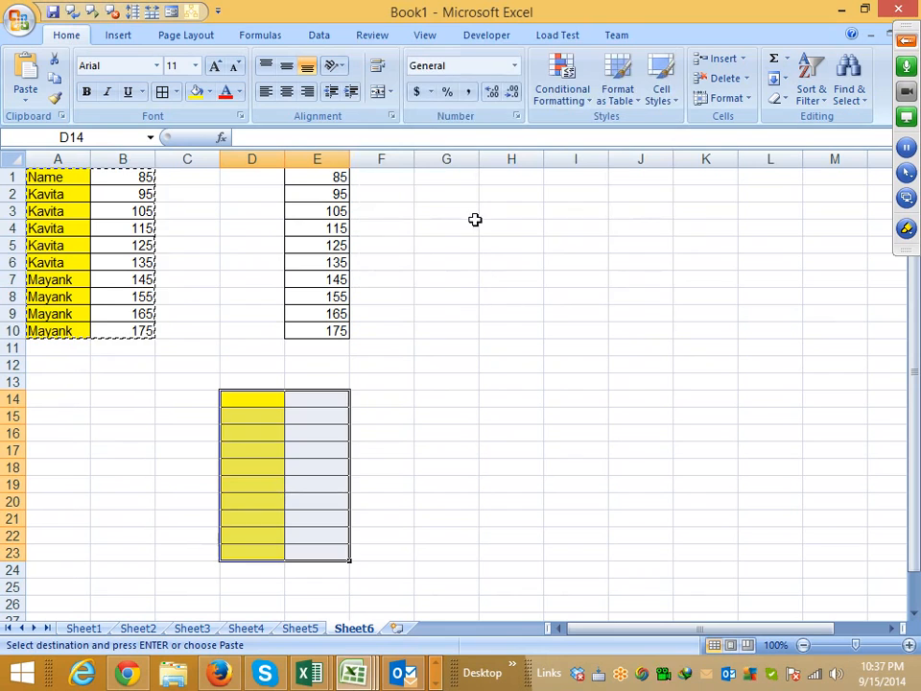
click(476, 209)
right_click(462, 209)
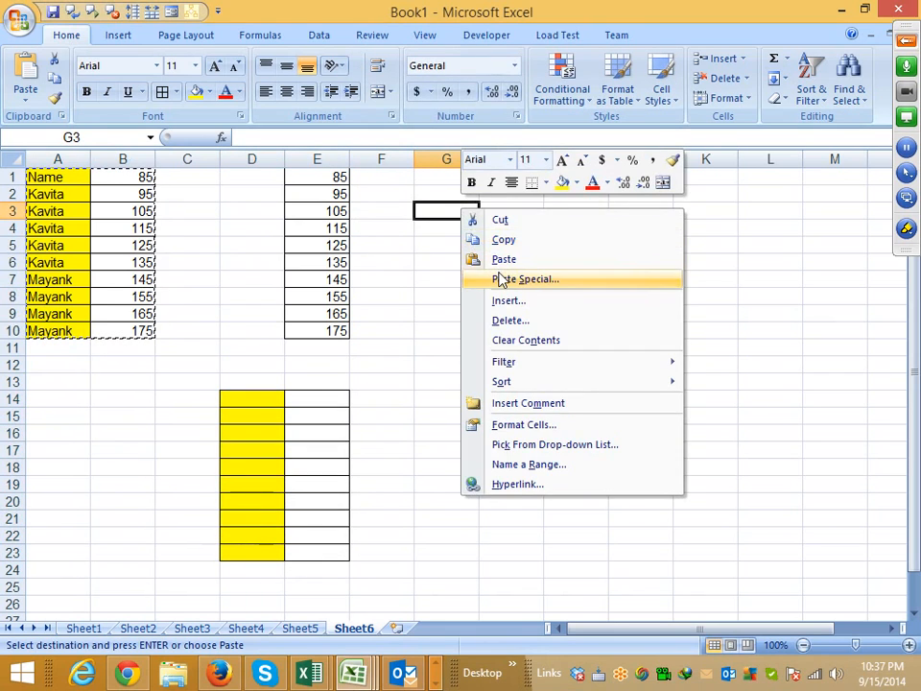
click(501, 278)
click(384, 221)
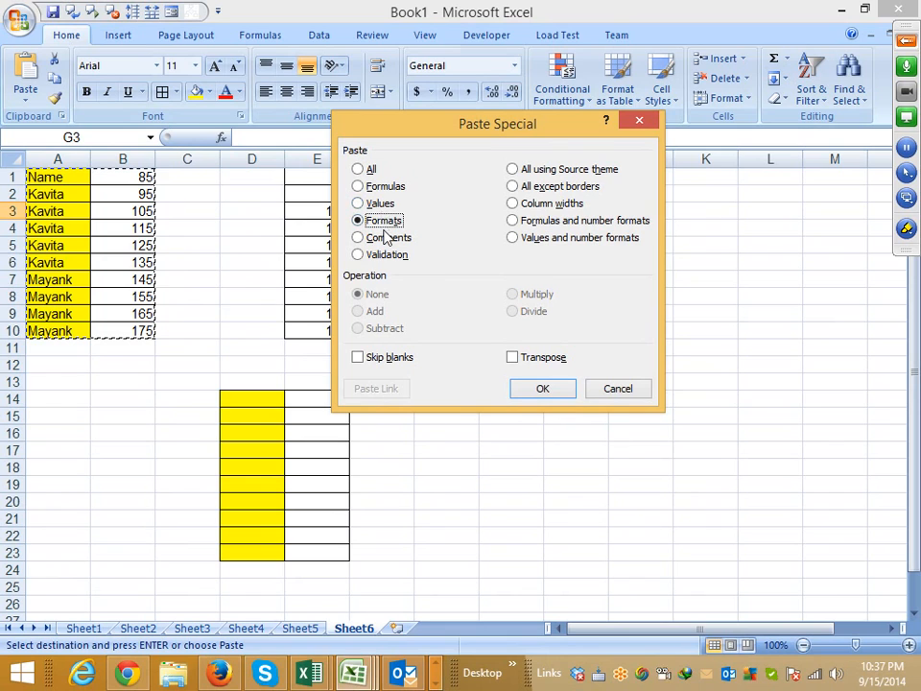
click(384, 239)
key(Escape)
key(Escape)
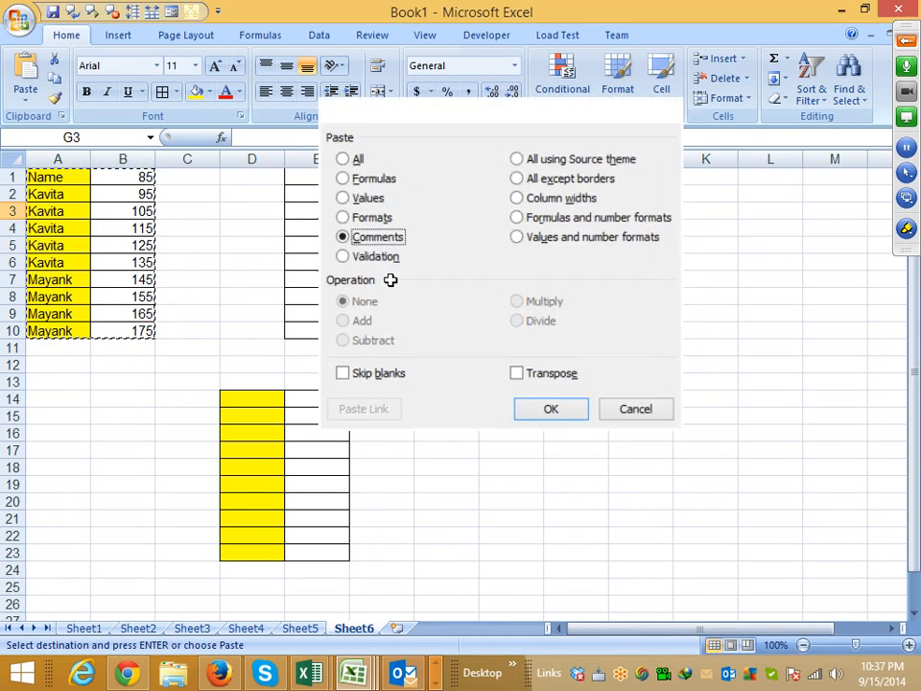
- Insert a comment on cell B1, reopen it for editing, and leave its body text empty
click(131, 177)
right_click(132, 179)
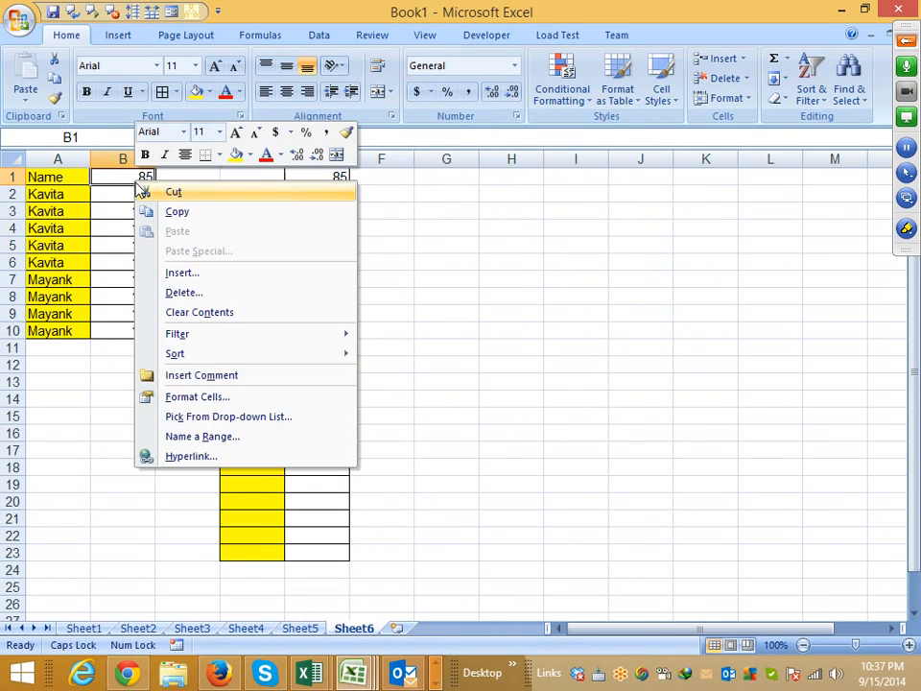
click(235, 382)
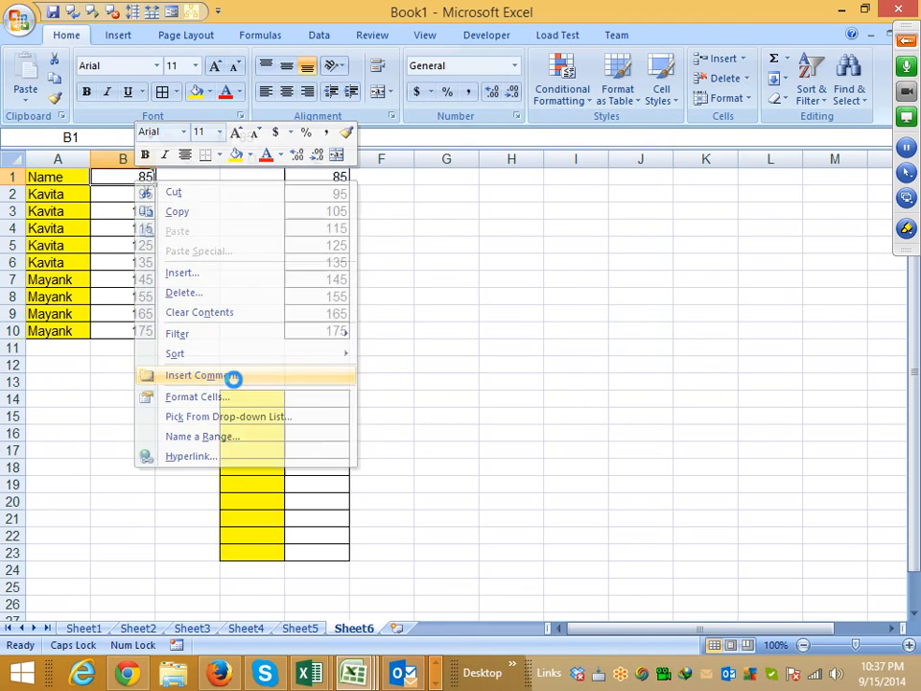
click(234, 381)
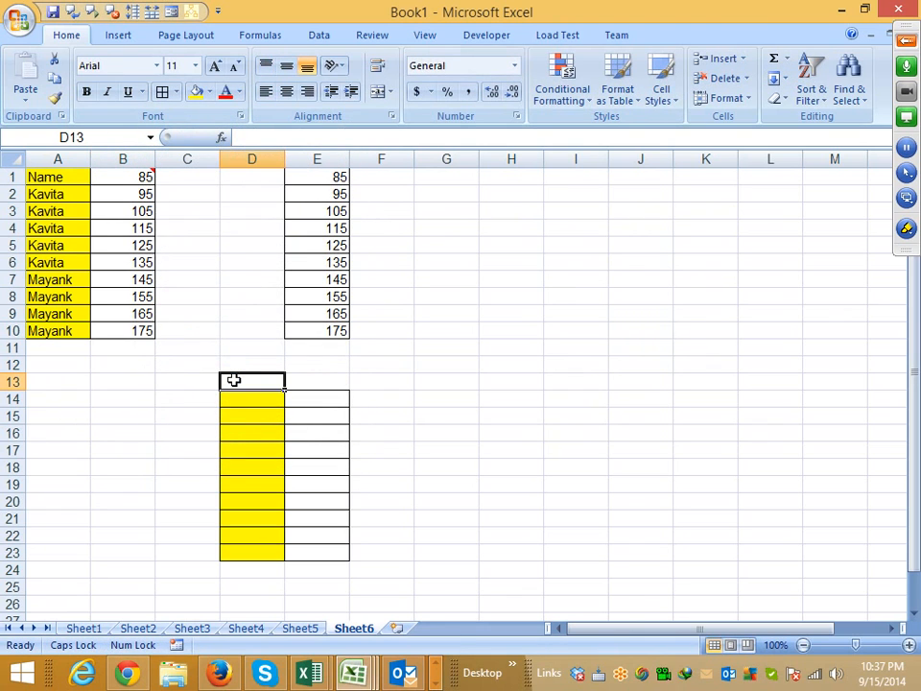
click(139, 176)
right_click(139, 178)
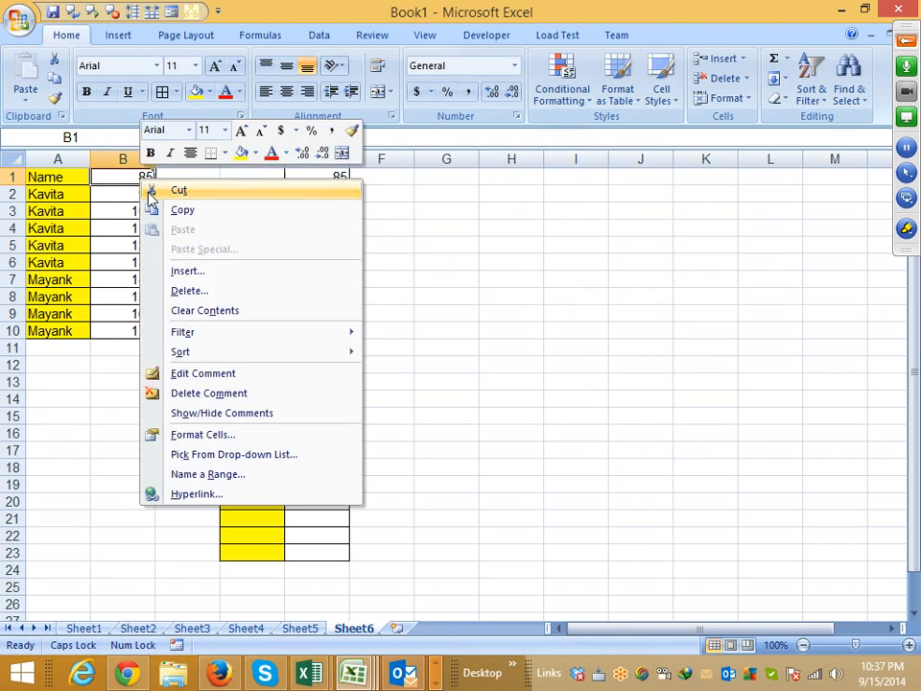
click(199, 376)
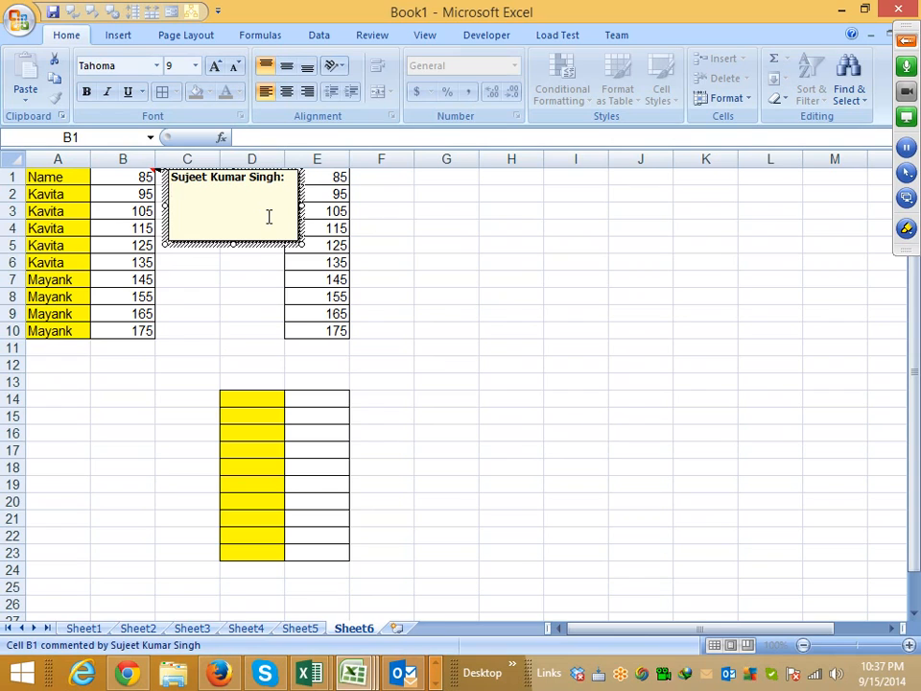
click(238, 313)
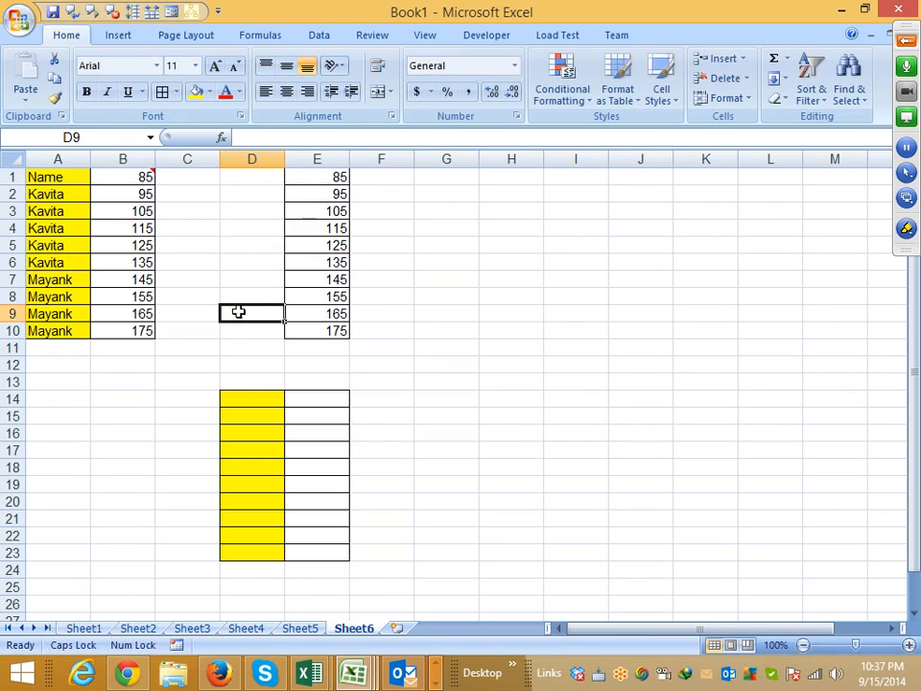
- Copy cell B1 and paste only its comment into G2 with Paste Special
click(144, 185)
key(ctrl+c)
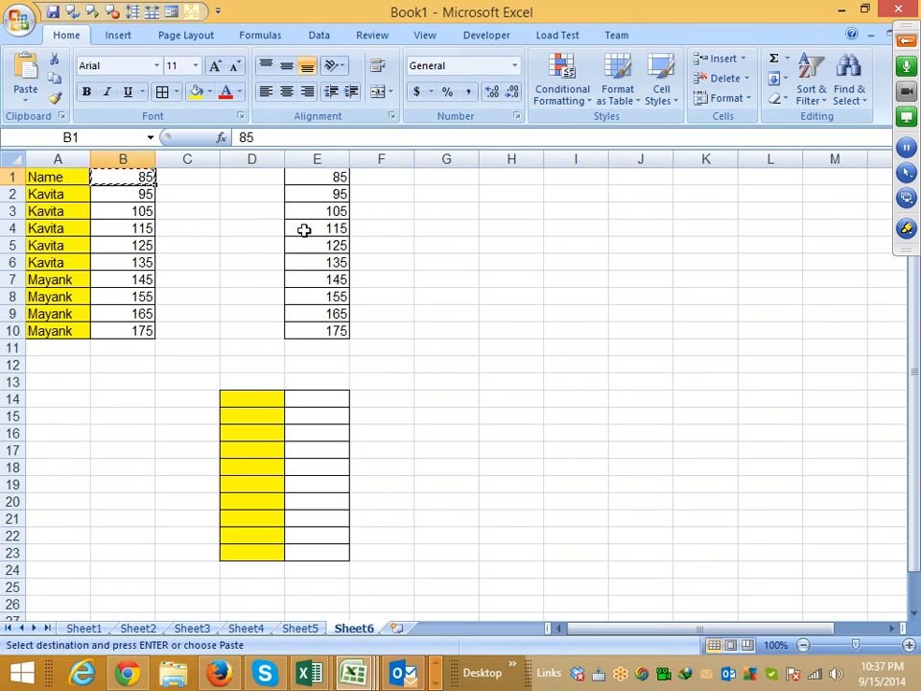
click(425, 193)
right_click(428, 192)
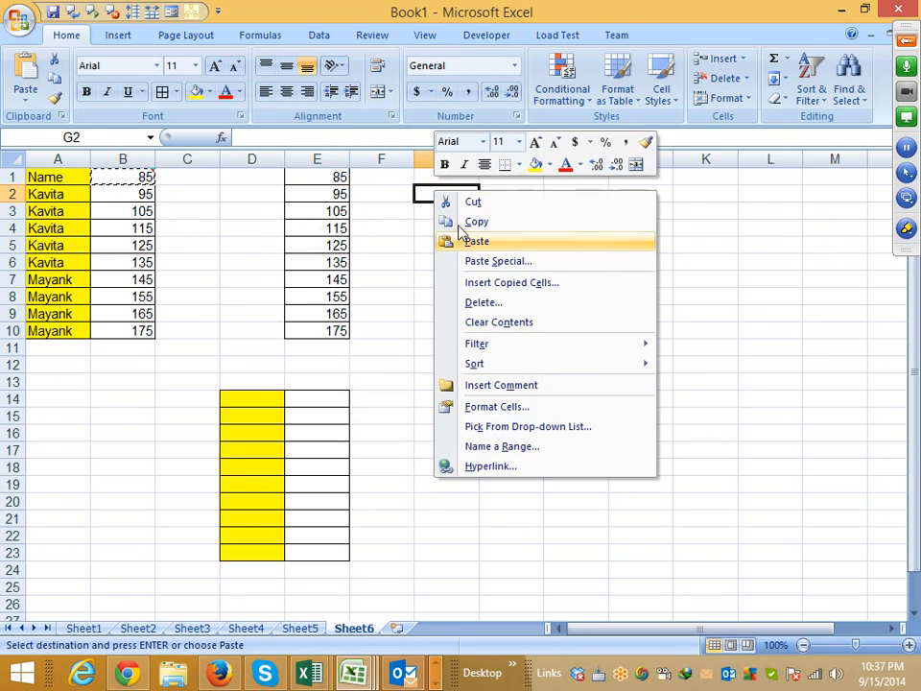
click(493, 263)
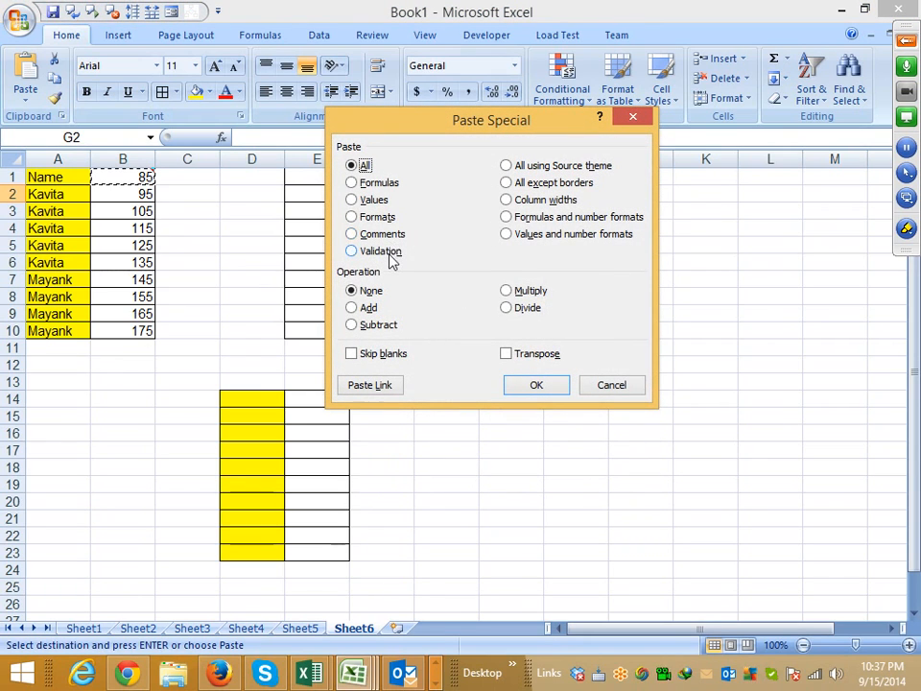
click(382, 234)
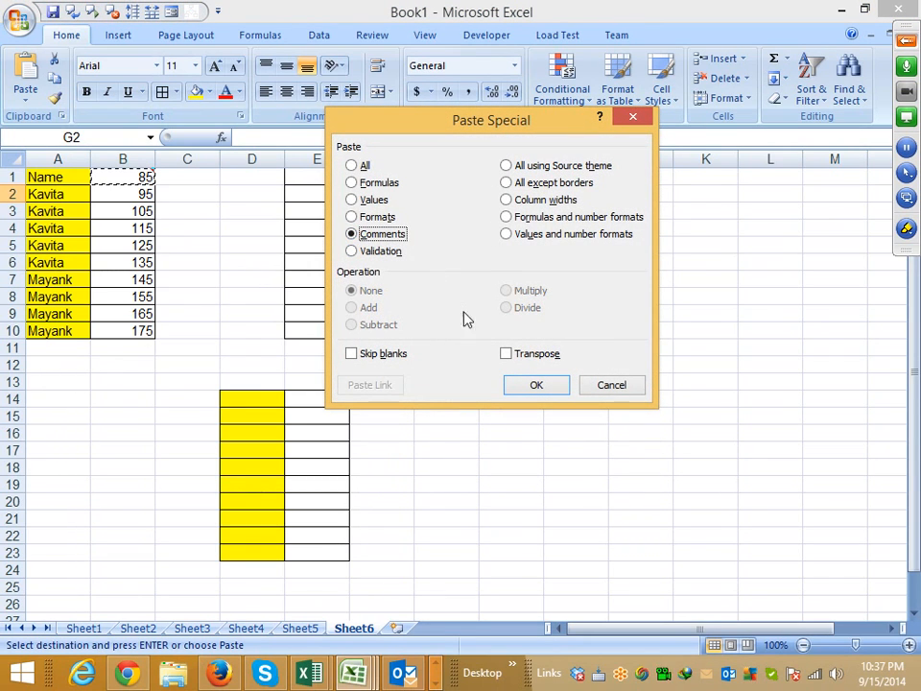
click(538, 385)
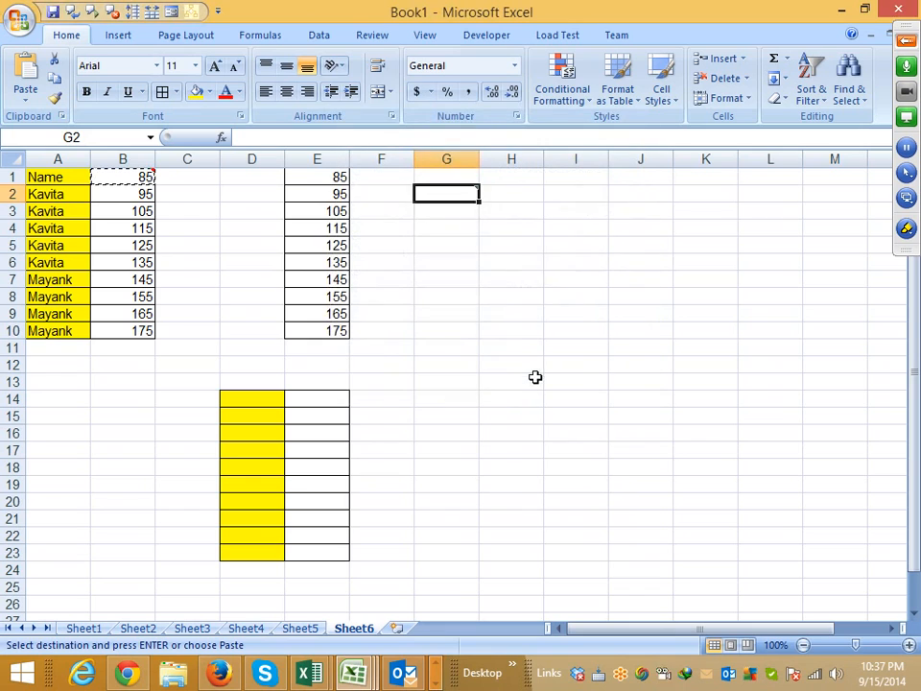
click(451, 329)
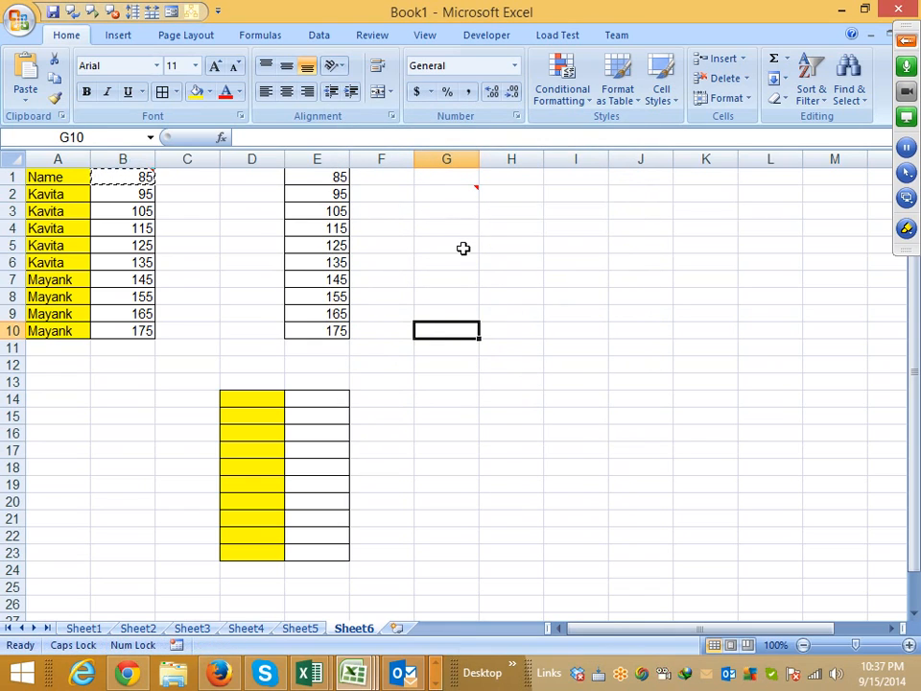
click(464, 246)
click(458, 207)
key(Return)
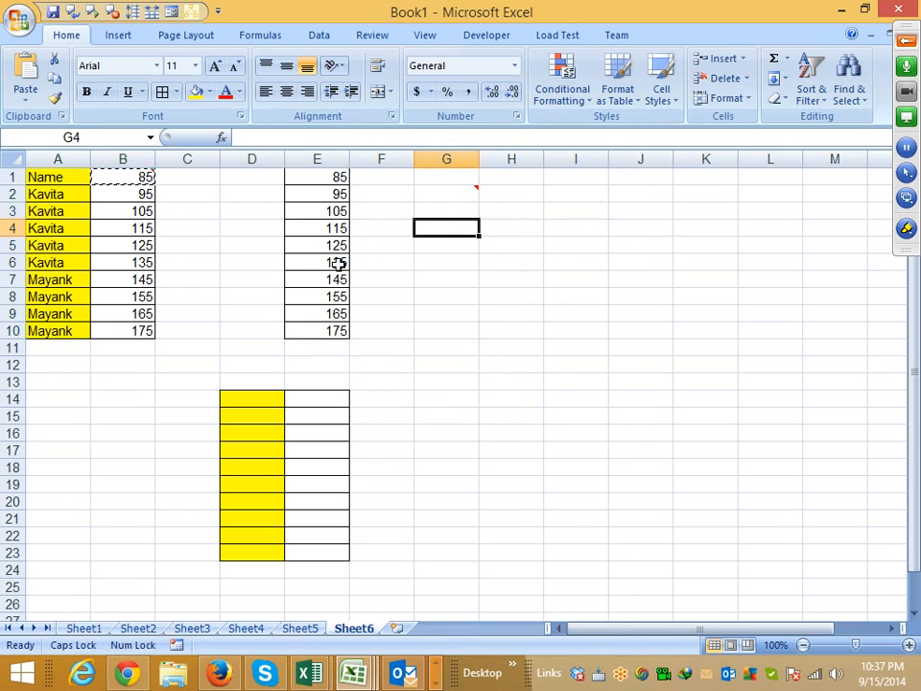
- Delete columns D through H to clear the earlier paste results
drag(230, 158, 491, 169)
right_click(494, 170)
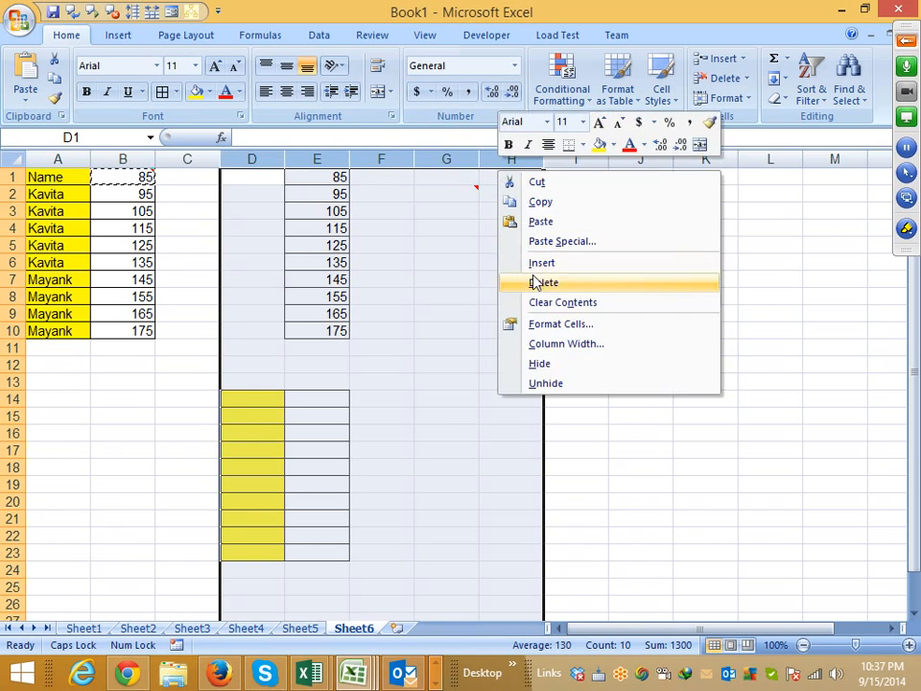
click(544, 282)
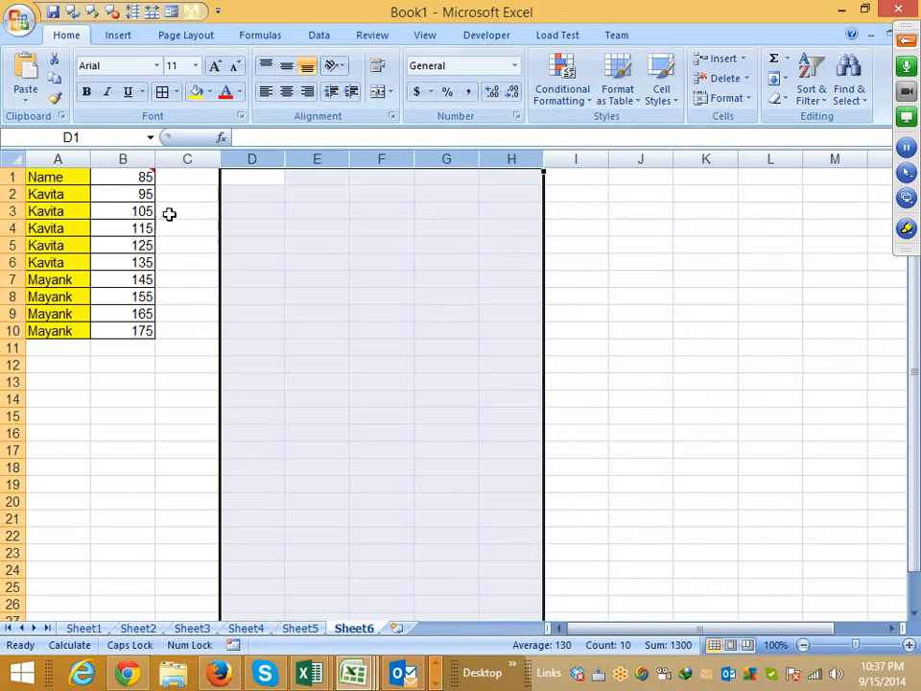
click(447, 331)
- Copy A1:B10 and paste everything except borders at E2 with Paste Special, clearing the copy selection when done
drag(72, 182, 128, 329)
key(ctrl+c)
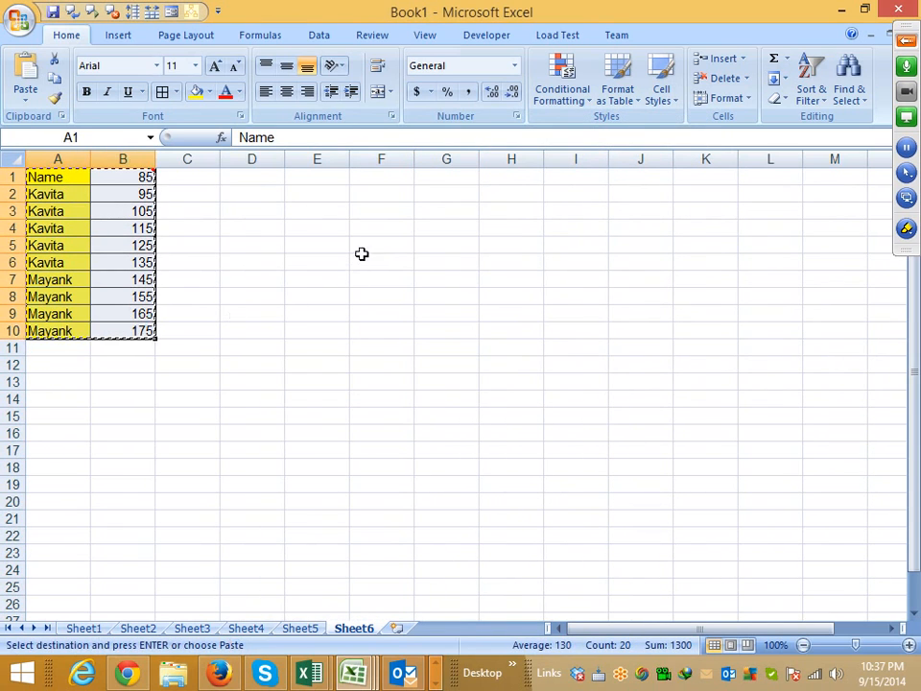
click(365, 210)
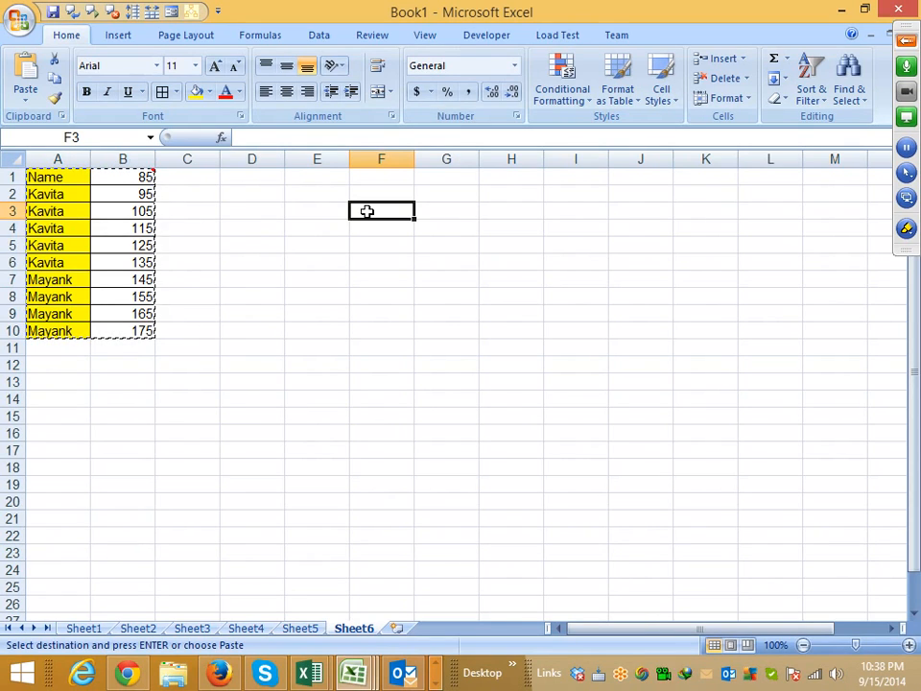
right_click(299, 189)
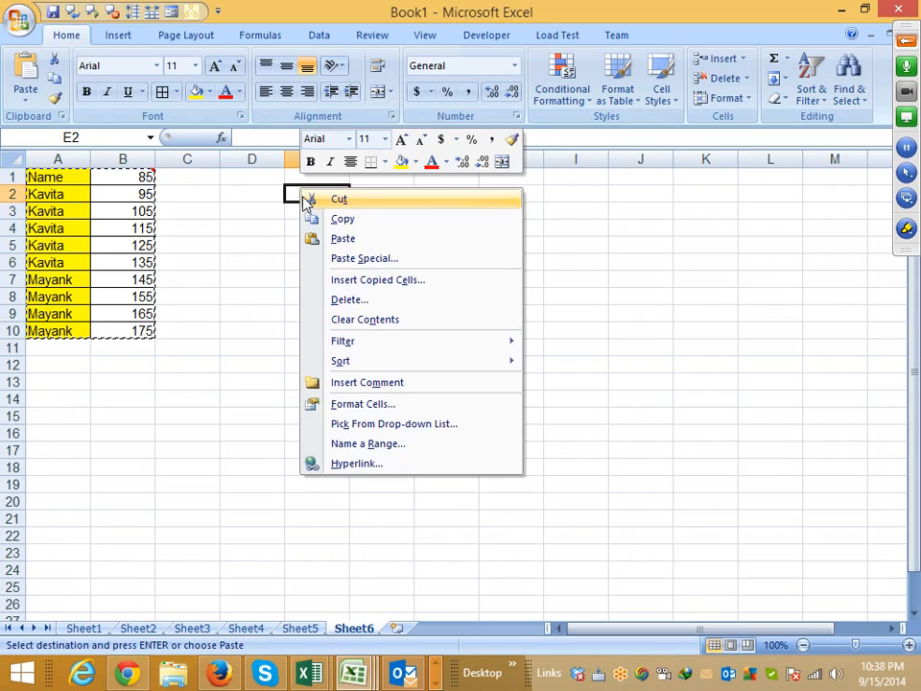
click(363, 261)
click(414, 181)
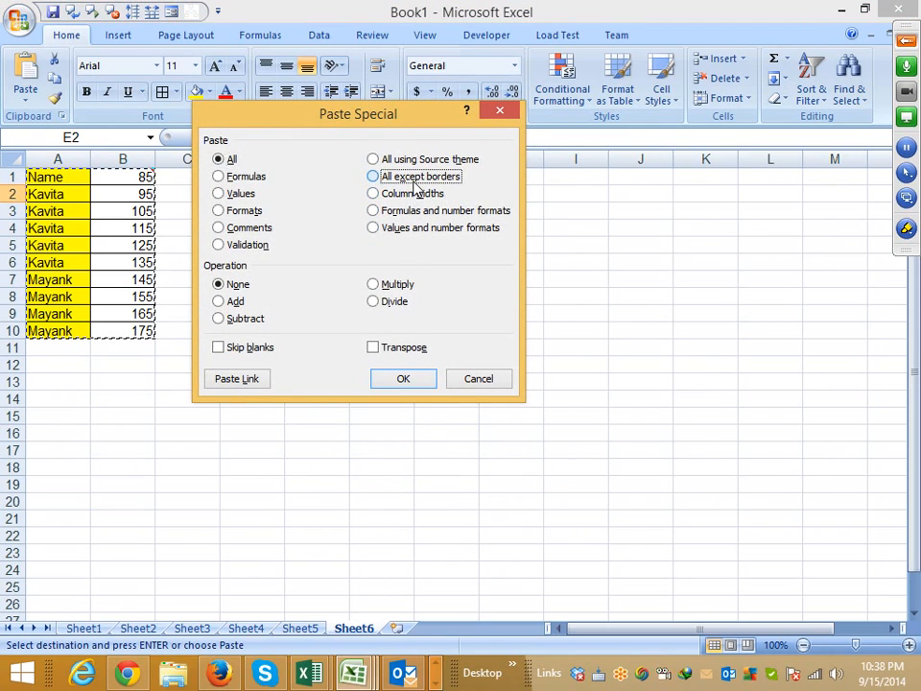
click(407, 375)
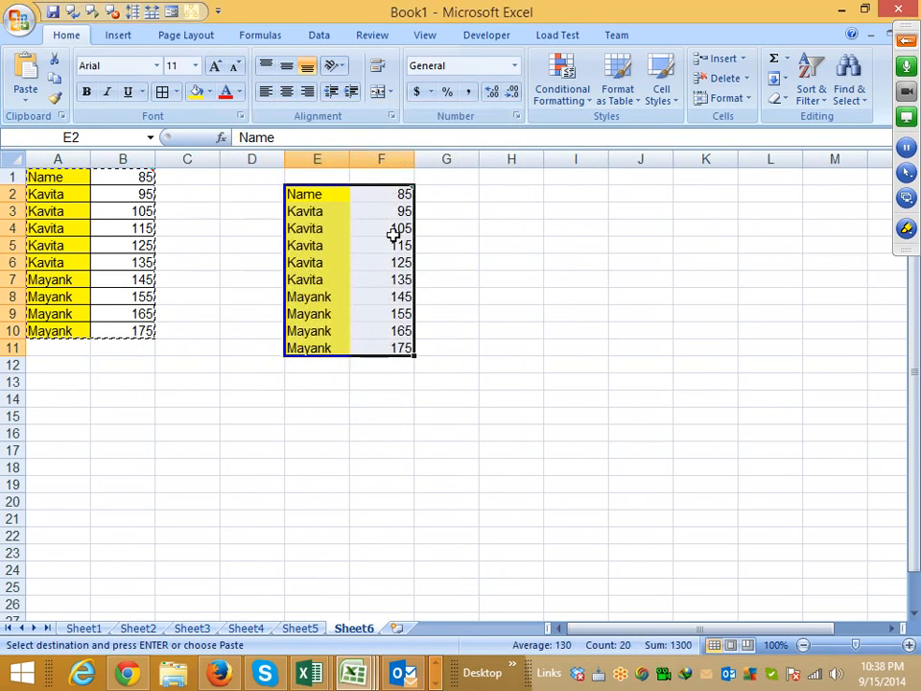
click(324, 226)
click(402, 366)
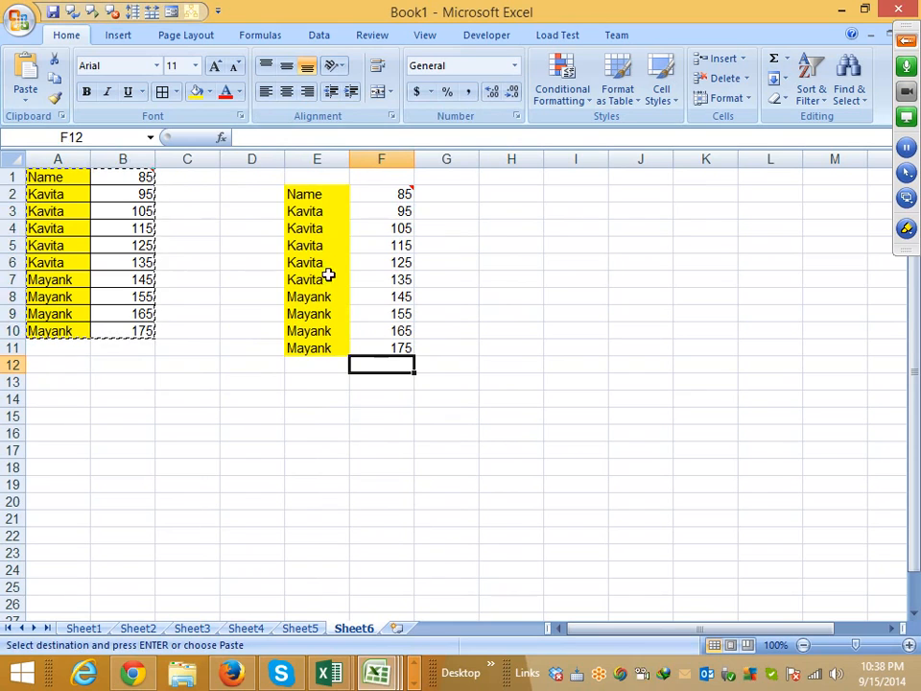
key(Escape)
click(305, 211)
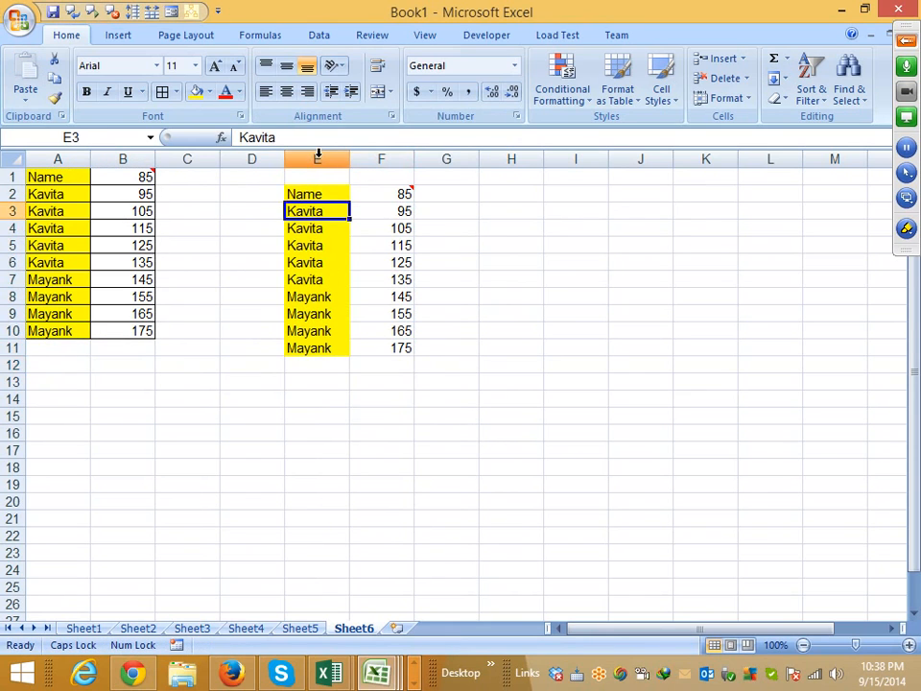
- Delete columns E and F containing the borderless copy of the table
drag(319, 159, 389, 159)
right_click(411, 159)
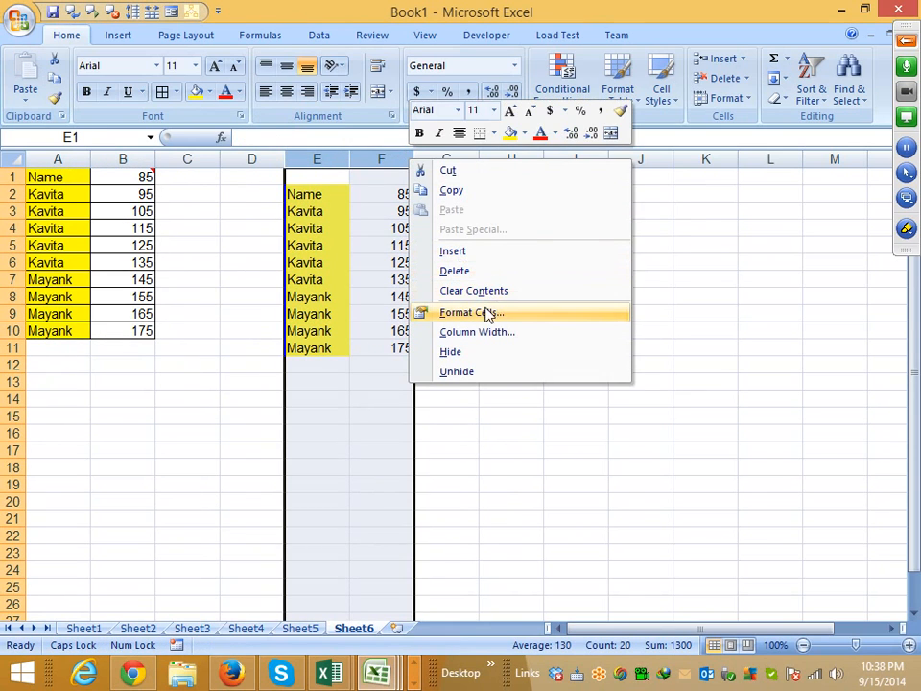
click(474, 272)
click(314, 311)
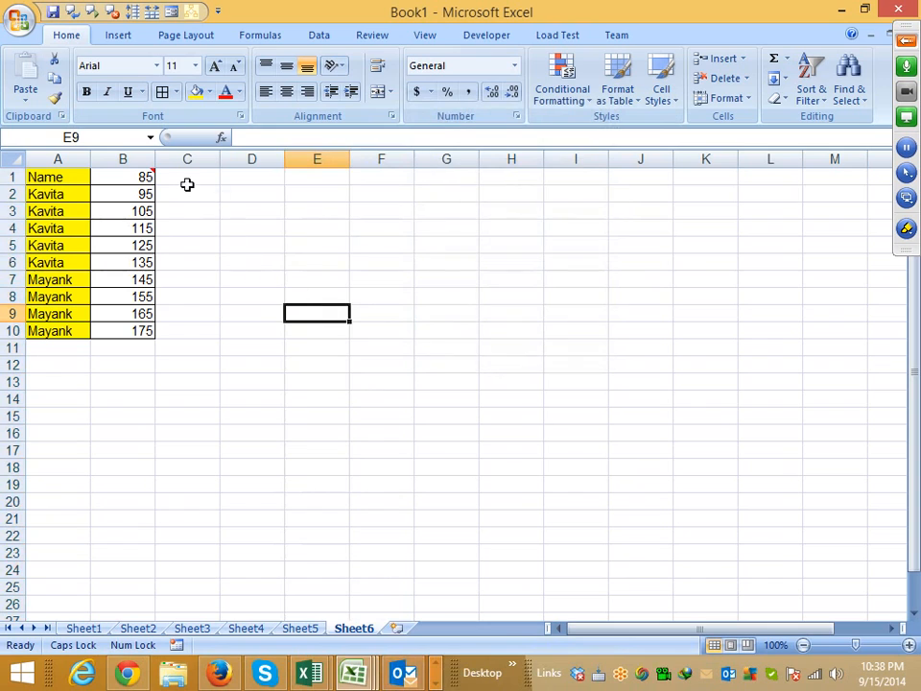
- Narrow column B to just fit its numbers and select cell B1
drag(157, 160, 119, 158)
click(109, 177)
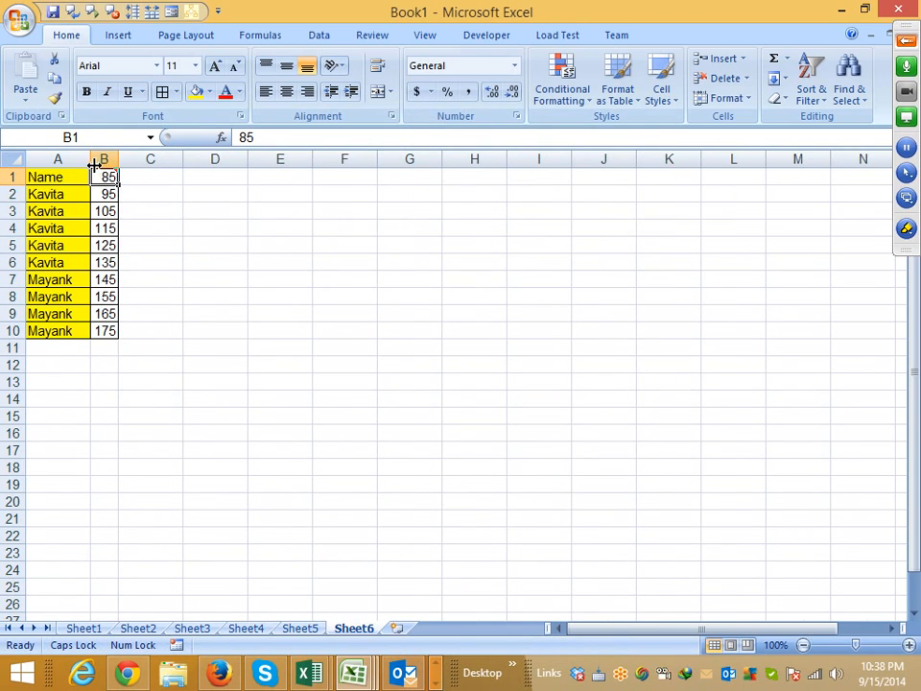
- Fit column A's width to its contents and select cell A1
double_click(93, 165)
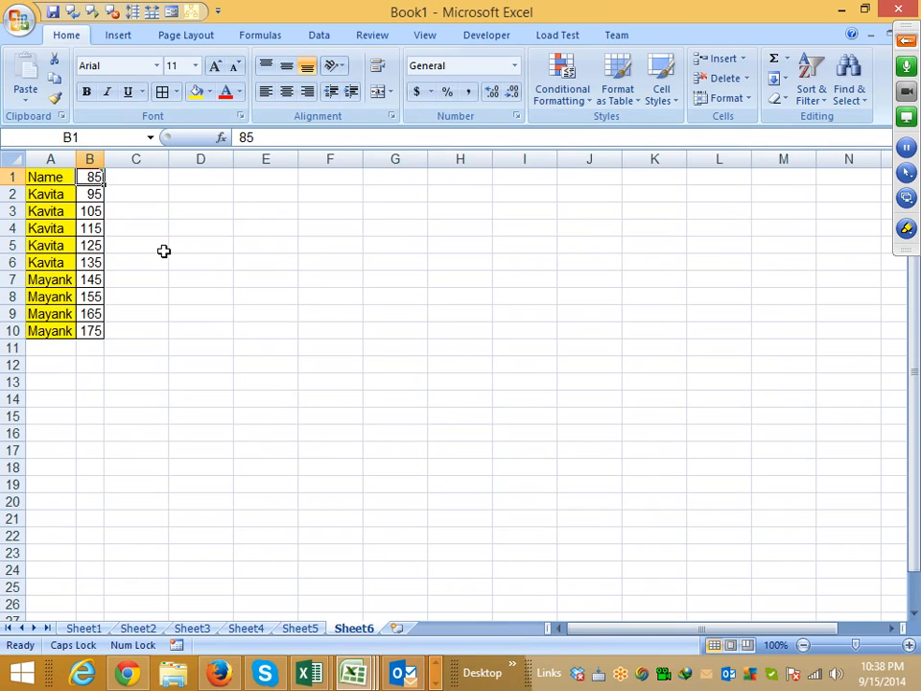
click(85, 158)
click(60, 179)
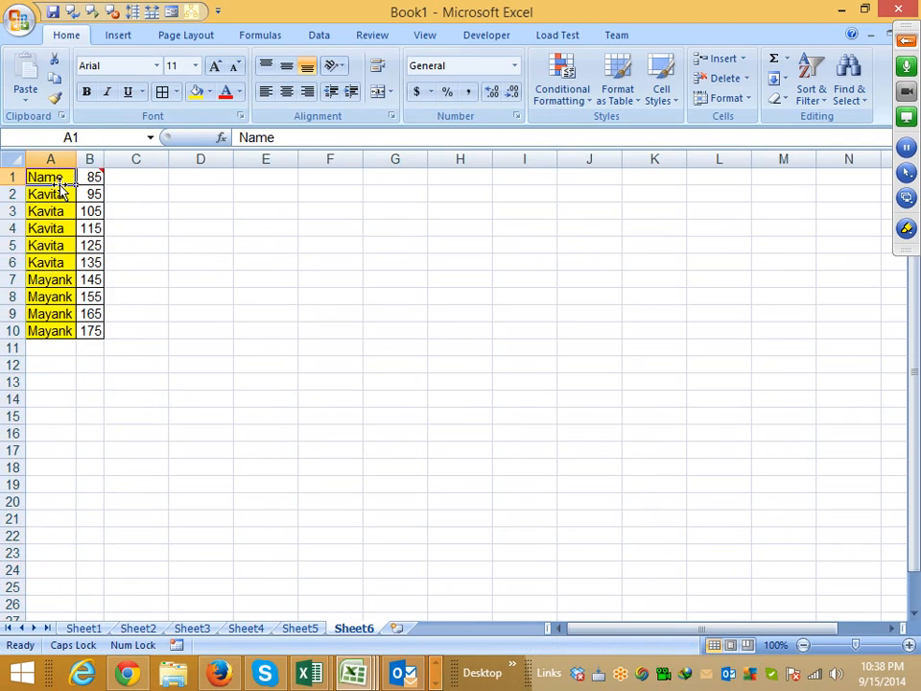
- Copy A1:B10 and paste it at A1 of a new worksheet
drag(62, 178, 100, 327)
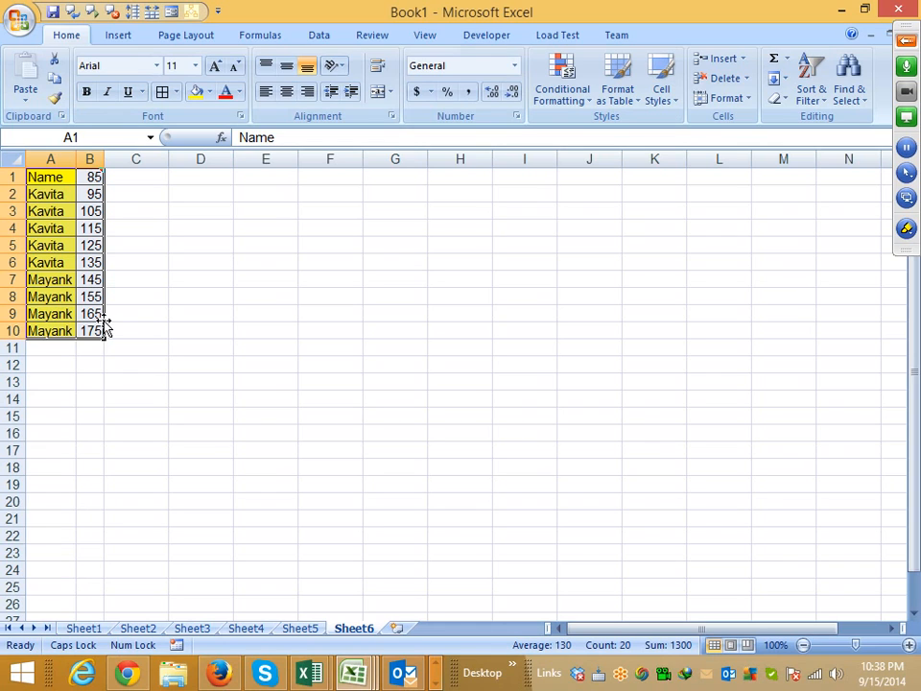
key(ctrl+c)
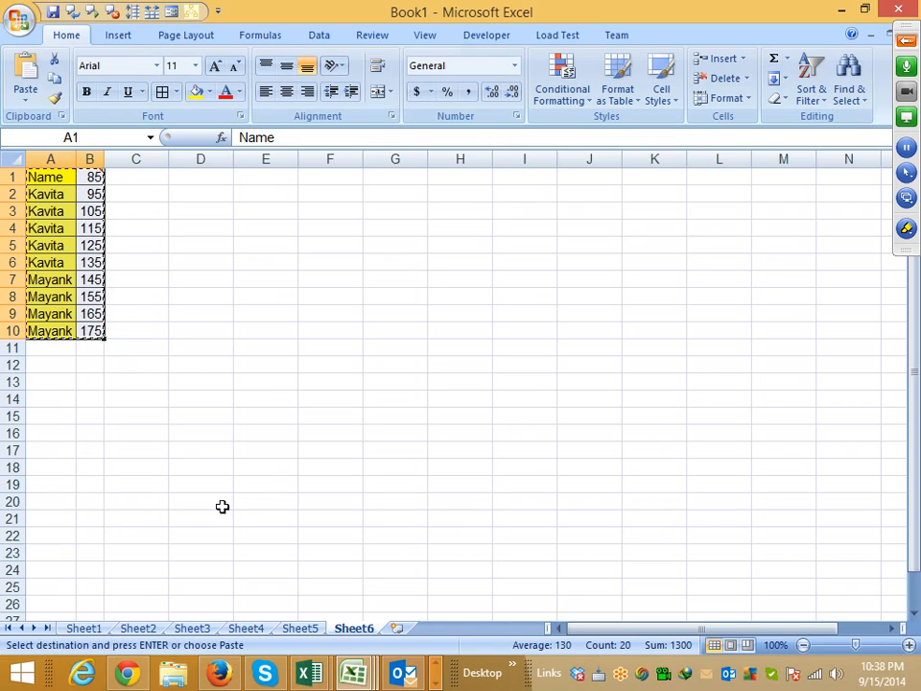
click(403, 630)
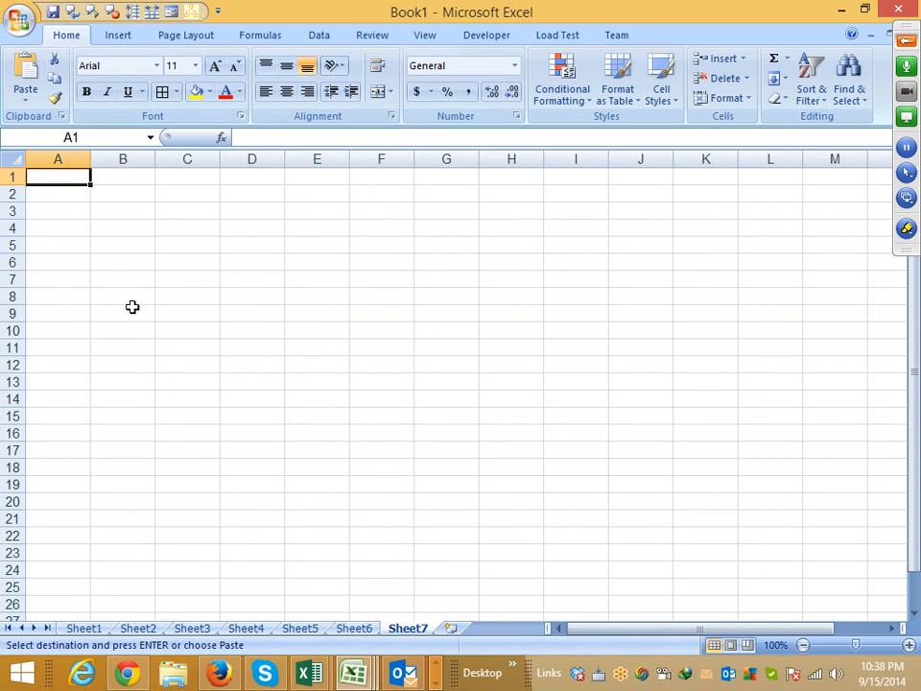
key(ctrl+v)
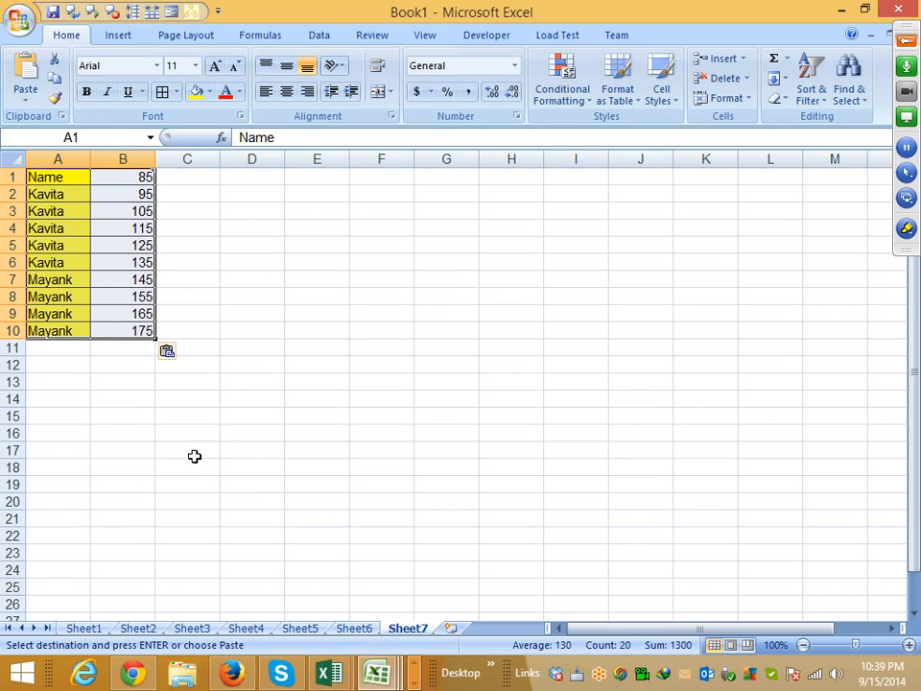
- Apply the source column widths to the pasted table in A1:B10 with the Column widths option of Paste Special
right_click(104, 266)
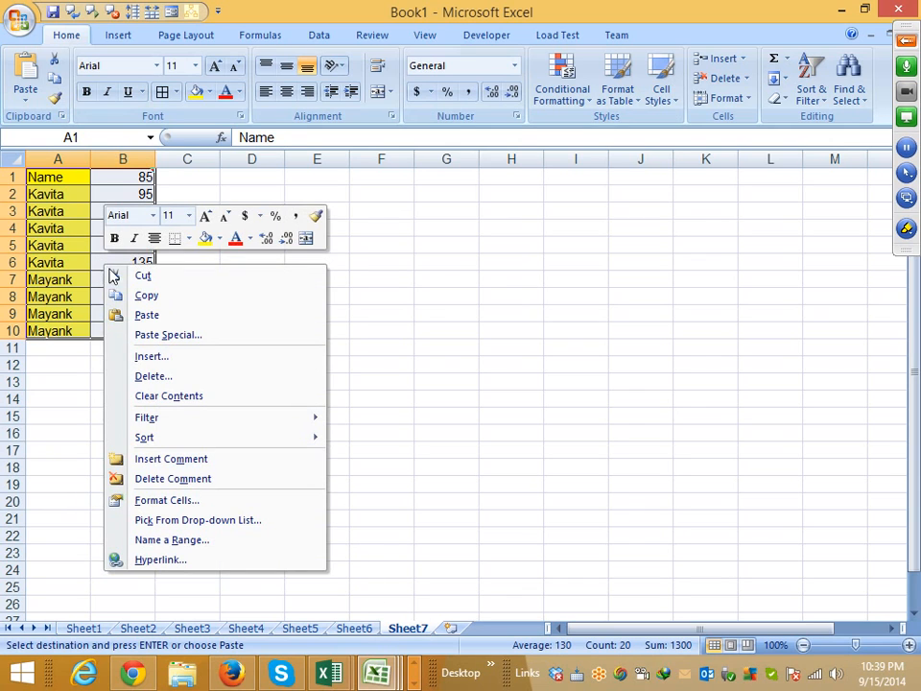
click(165, 335)
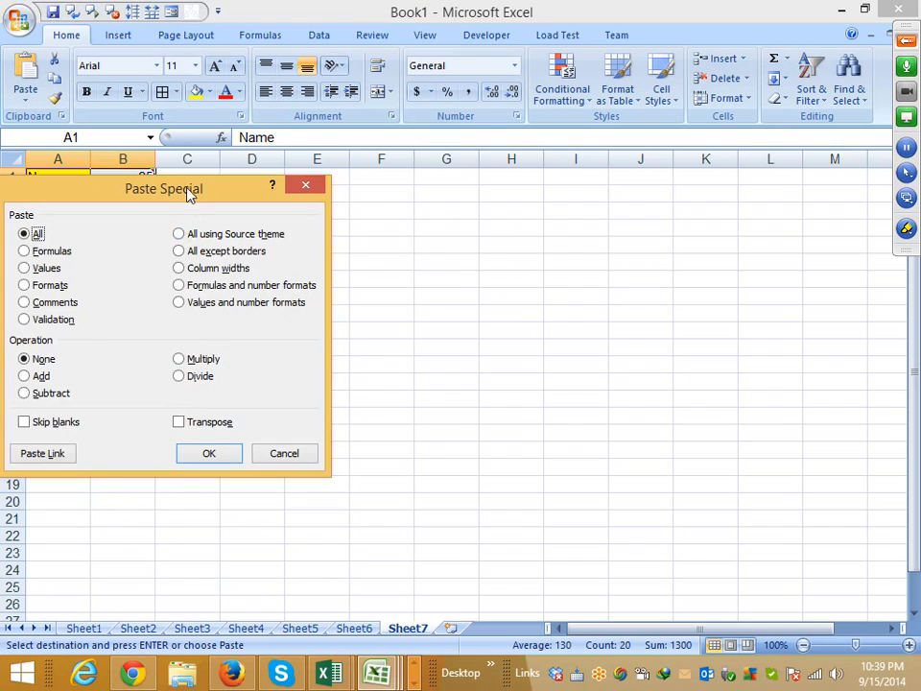
drag(189, 191, 422, 178)
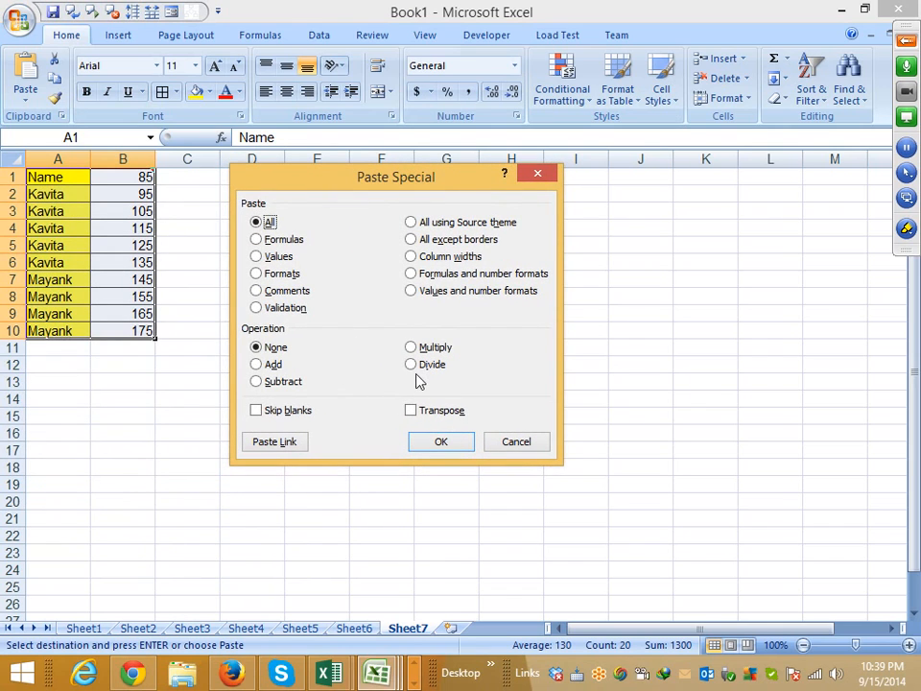
click(440, 257)
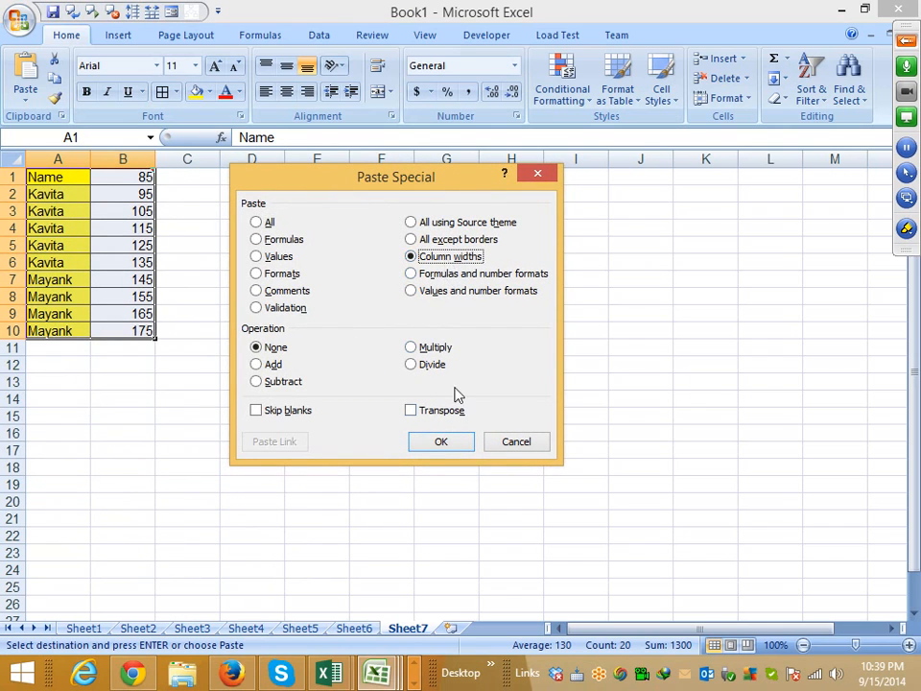
click(441, 448)
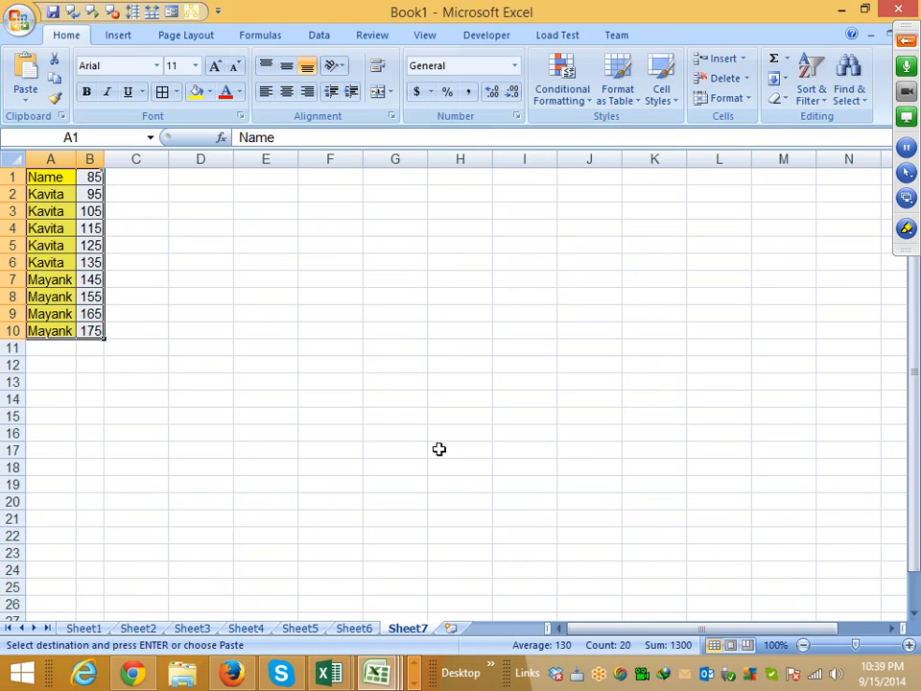
- Paste only the copied table's column widths at E2 with Paste Special, and undo a trial paste of the full table there
right_click(278, 191)
click(329, 259)
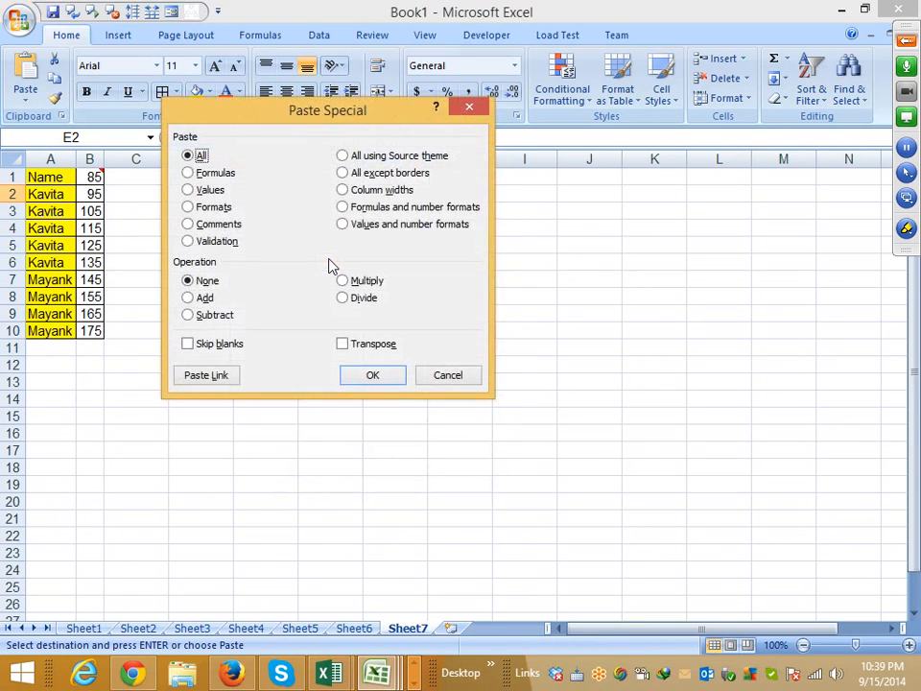
click(376, 189)
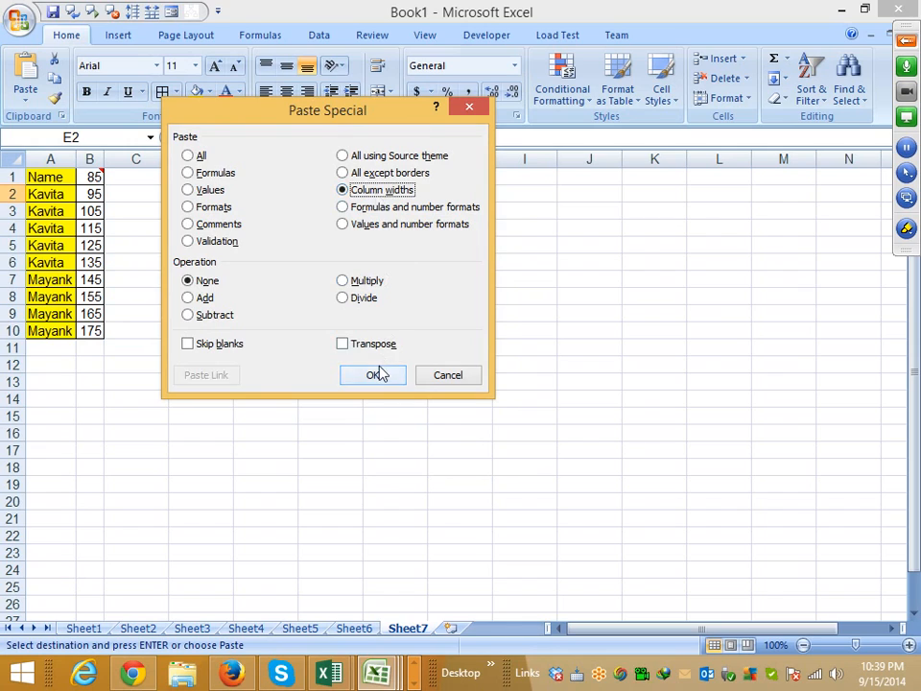
click(378, 372)
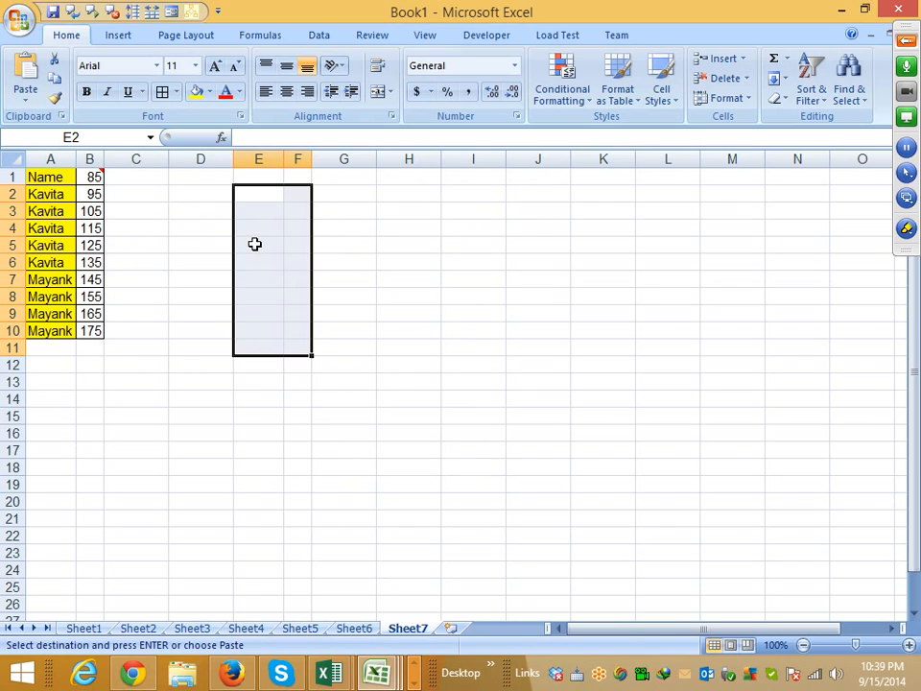
key(ctrl+v)
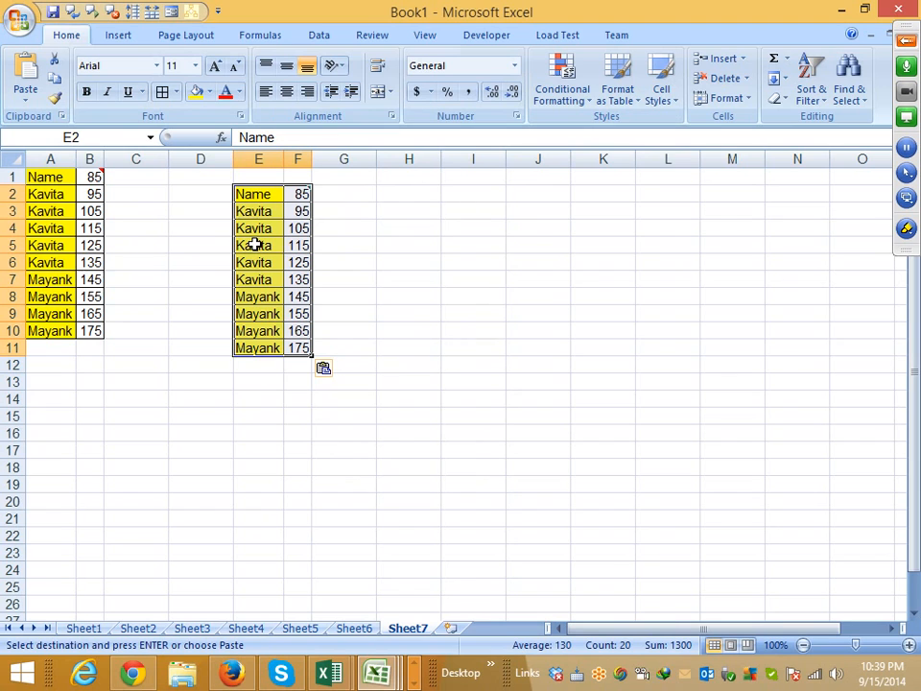
key(ctrl+z)
- Enter the header Date in C1, dismissing the Dropbox Camera Upload window
click(136, 176)
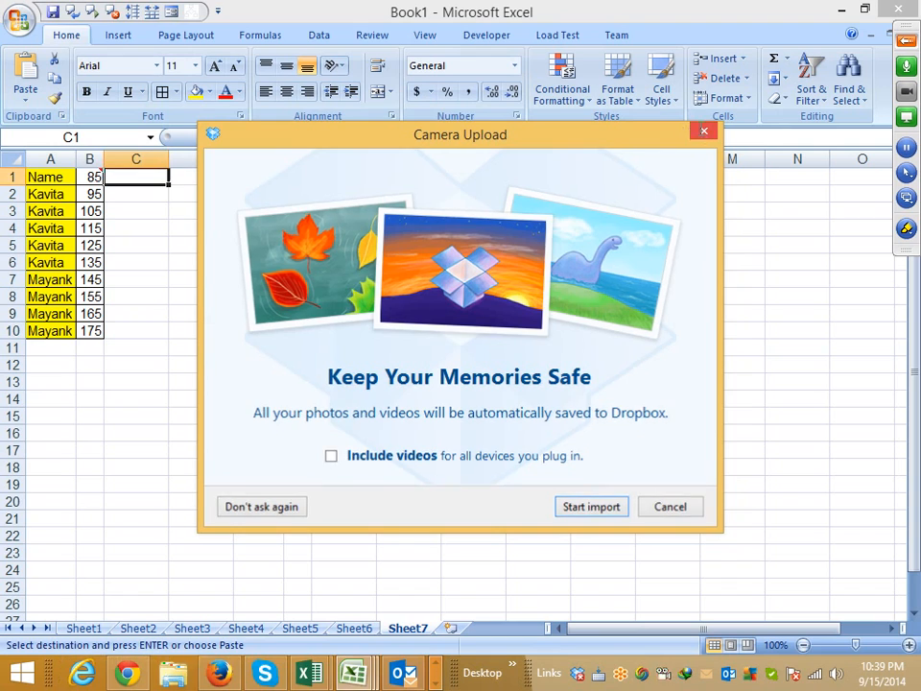
click(705, 130)
text(daTE)
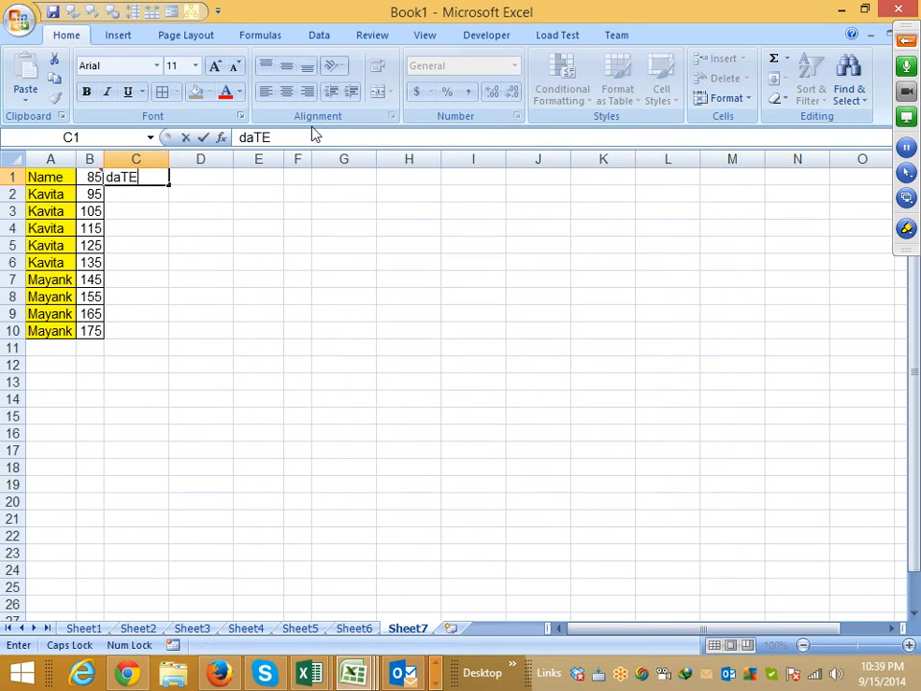
key(Return)
key(Up)
key(Caps_Lock)
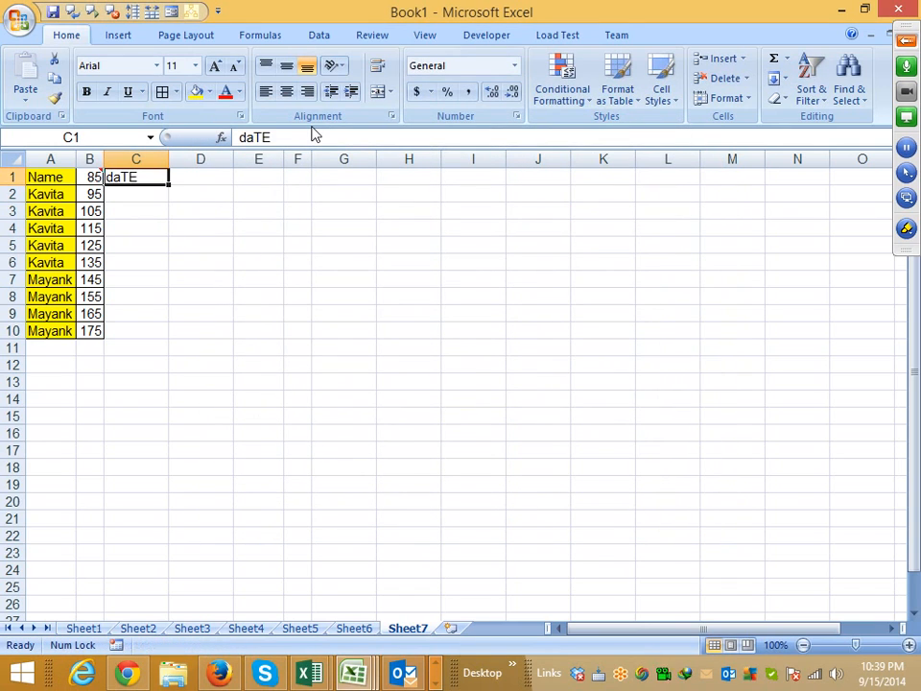
text(Date)
key(Return)
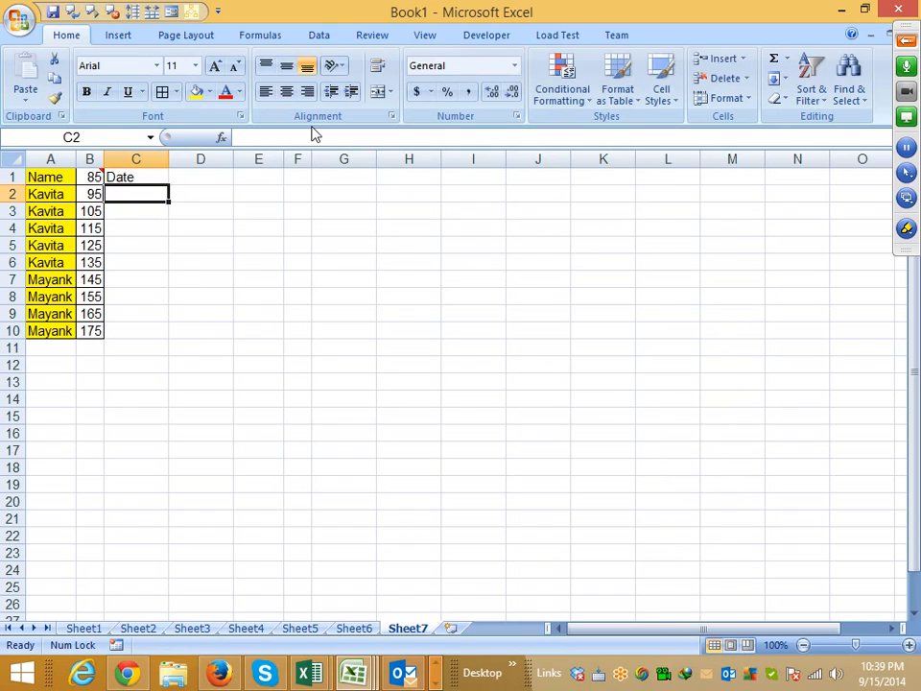
- Fill C2:C10 with consecutive daily dates starting from 1/1 and shade them yellow
text(1/1)
key(Return)
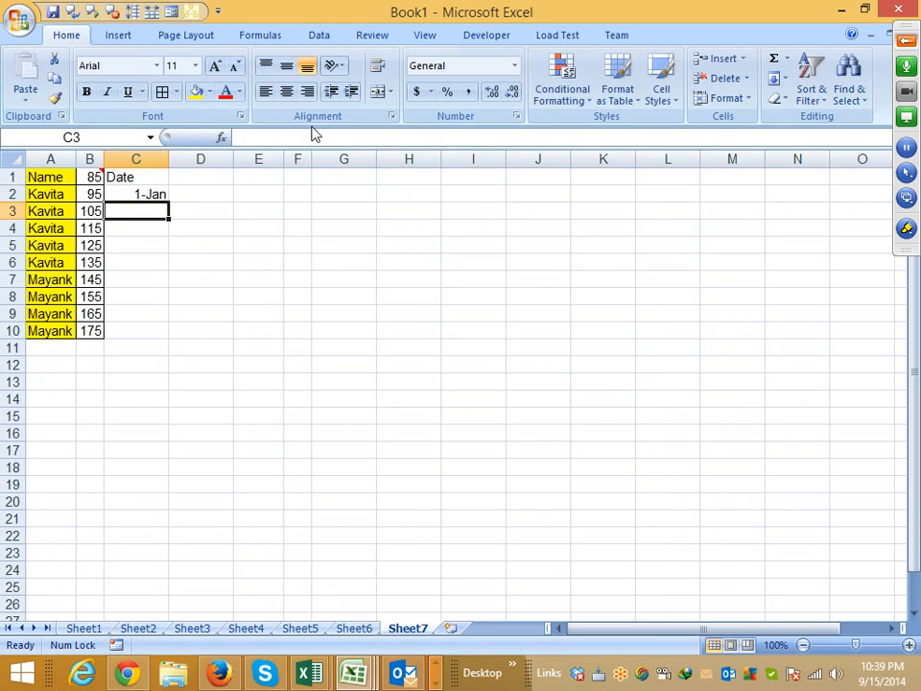
key(Up)
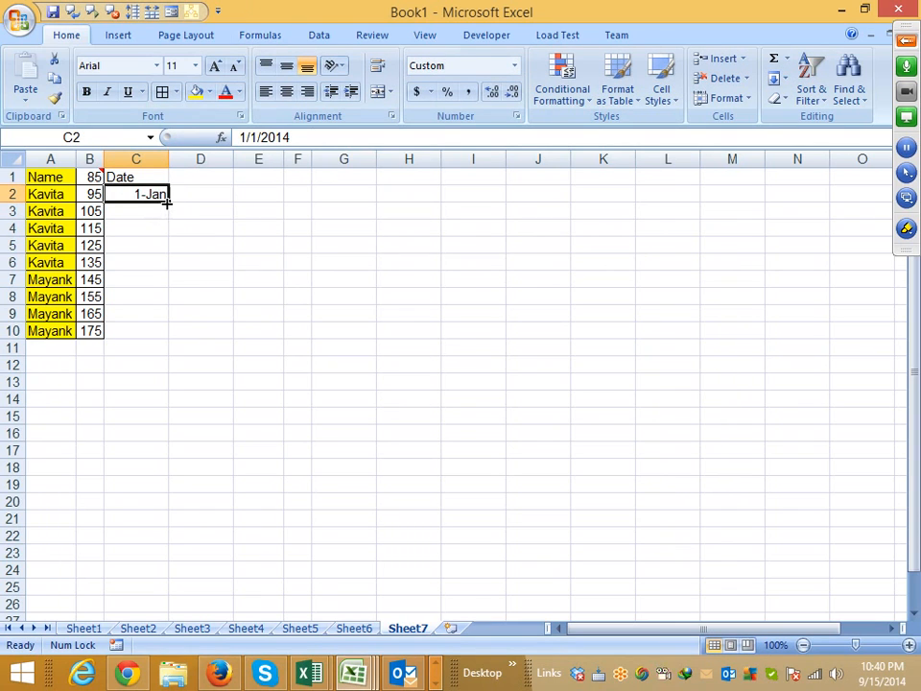
drag(169, 202, 165, 336)
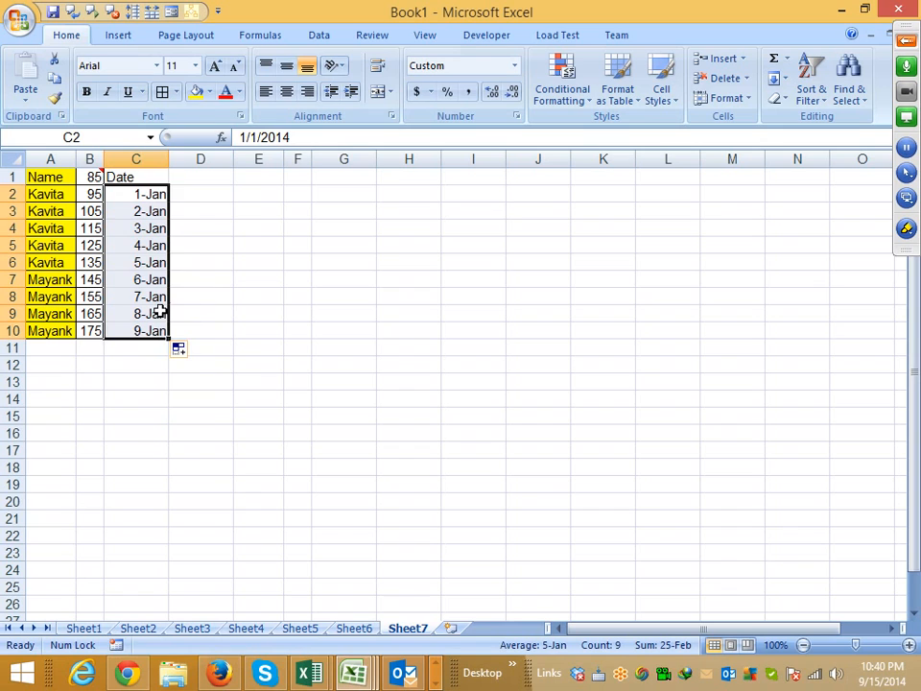
click(196, 91)
click(140, 178)
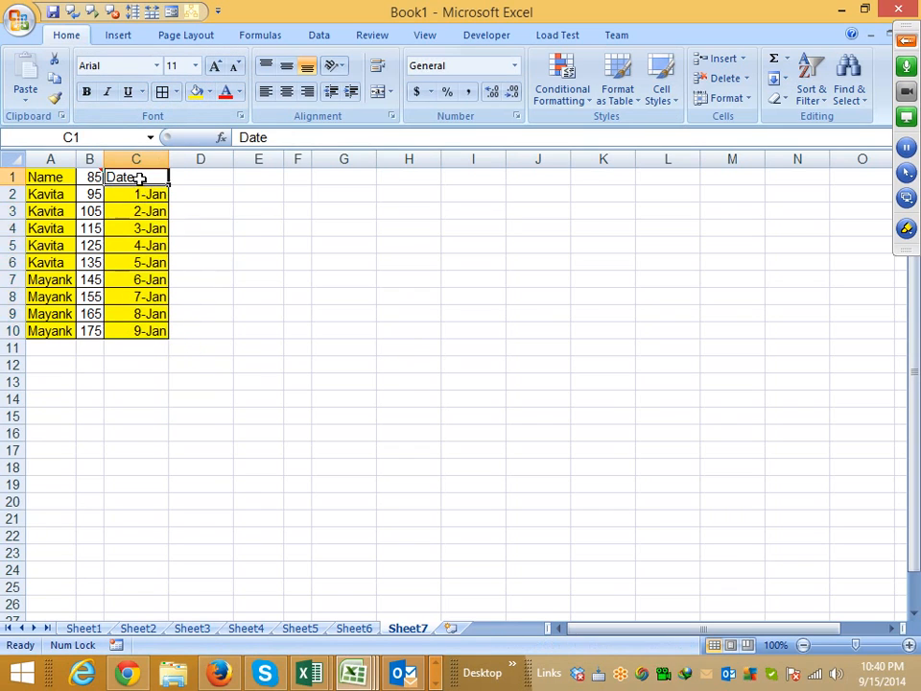
- Copy the dates in C2:C10 and paste only their values at G2 with Paste Special, clearing the copy selection when done
drag(143, 193, 150, 330)
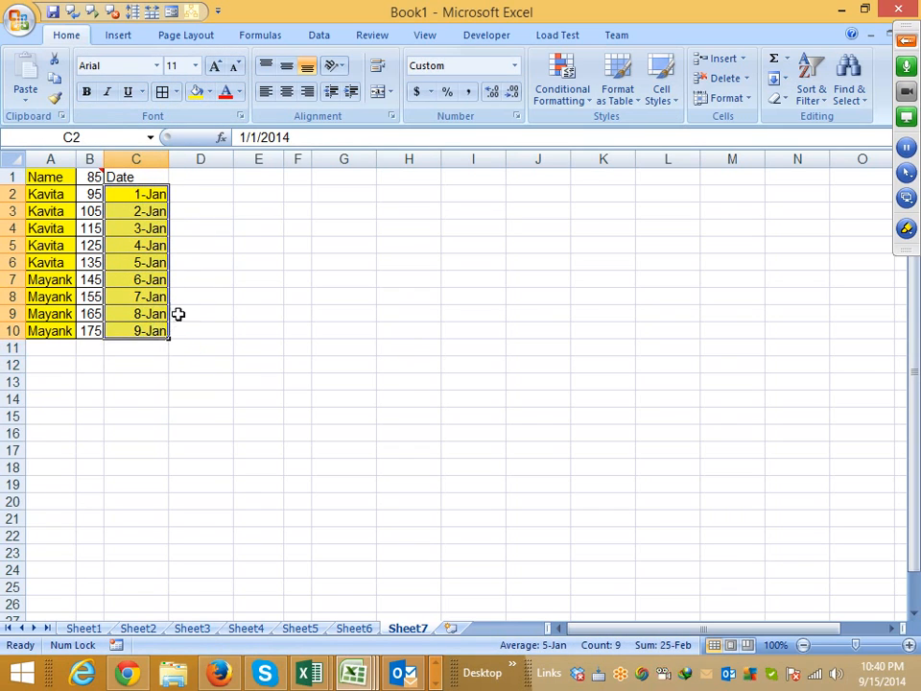
key(ctrl+c)
click(327, 196)
right_click(327, 196)
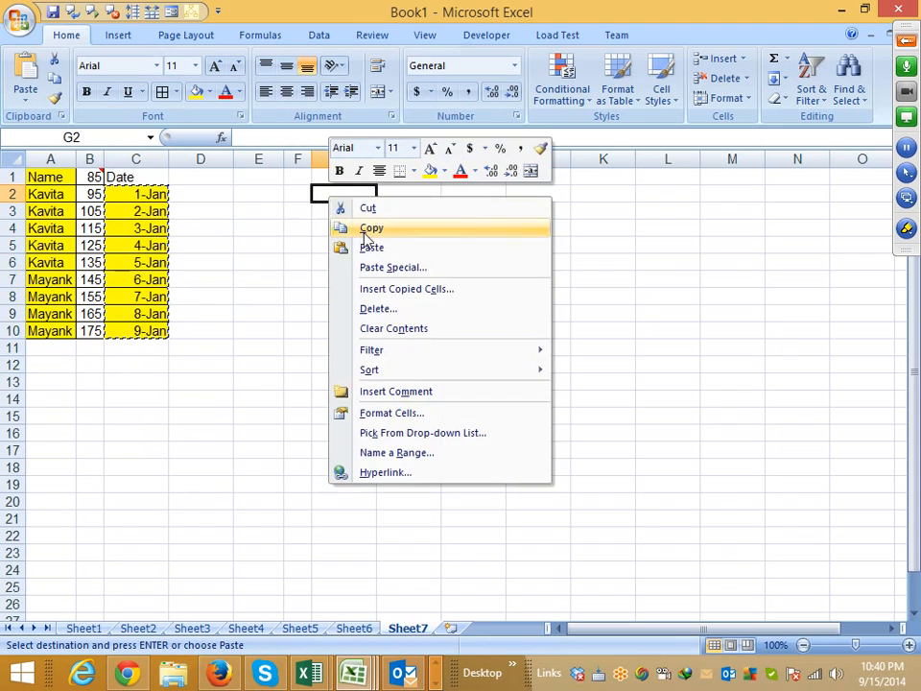
click(385, 269)
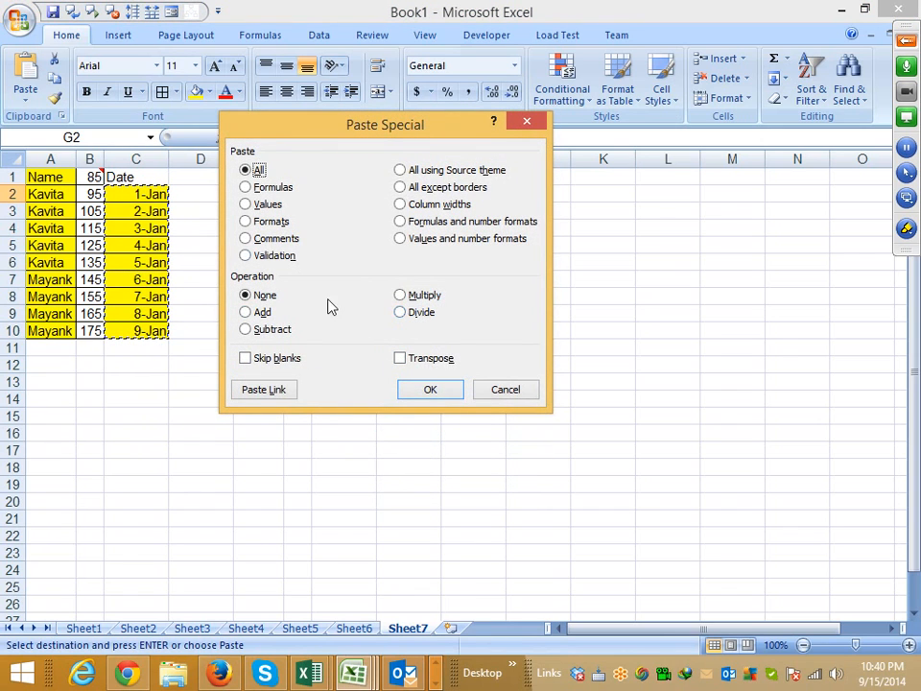
click(266, 205)
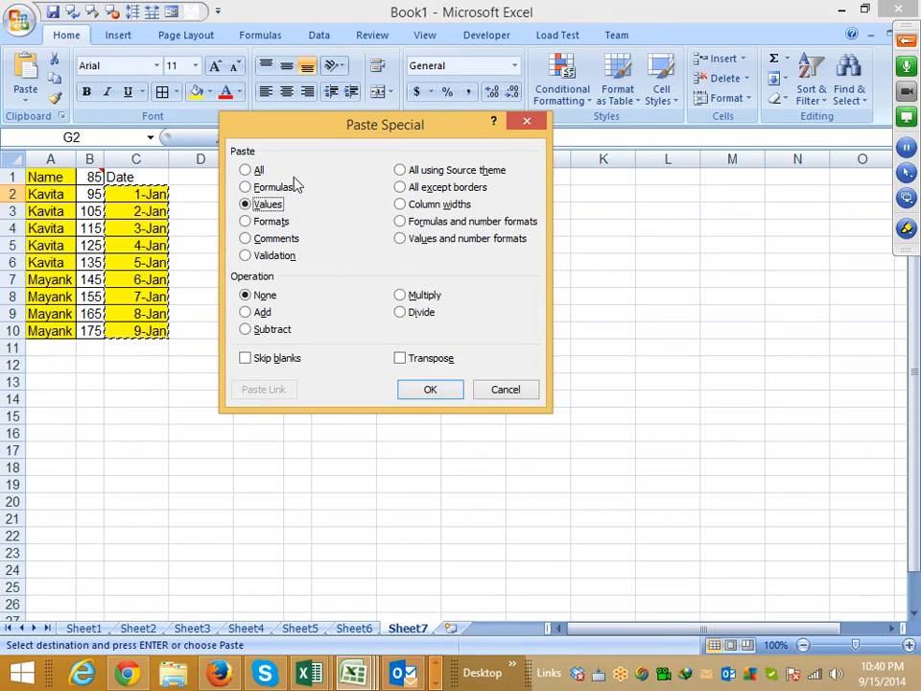
click(428, 388)
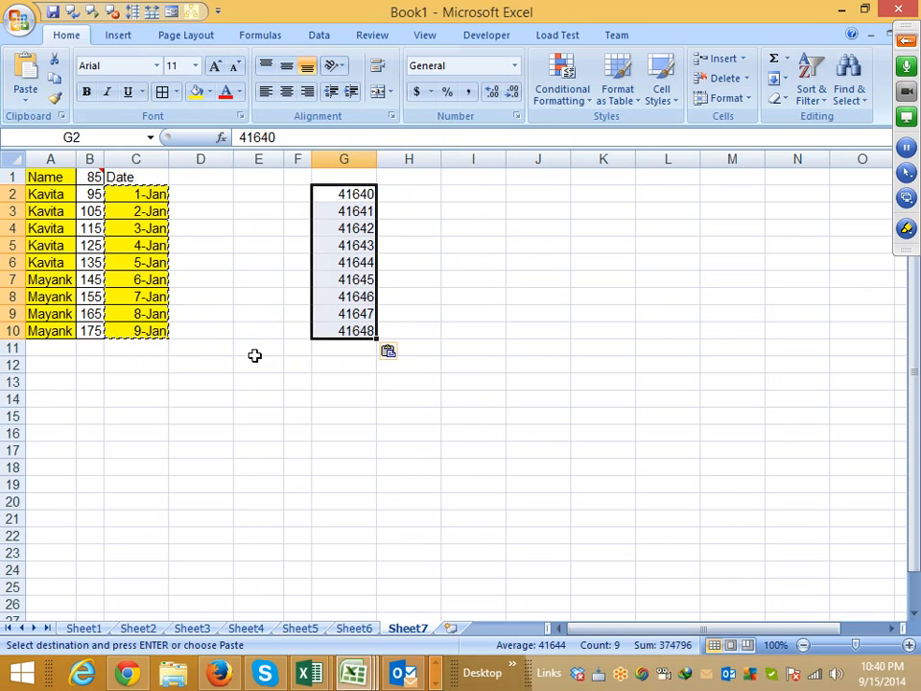
click(217, 380)
key(Escape)
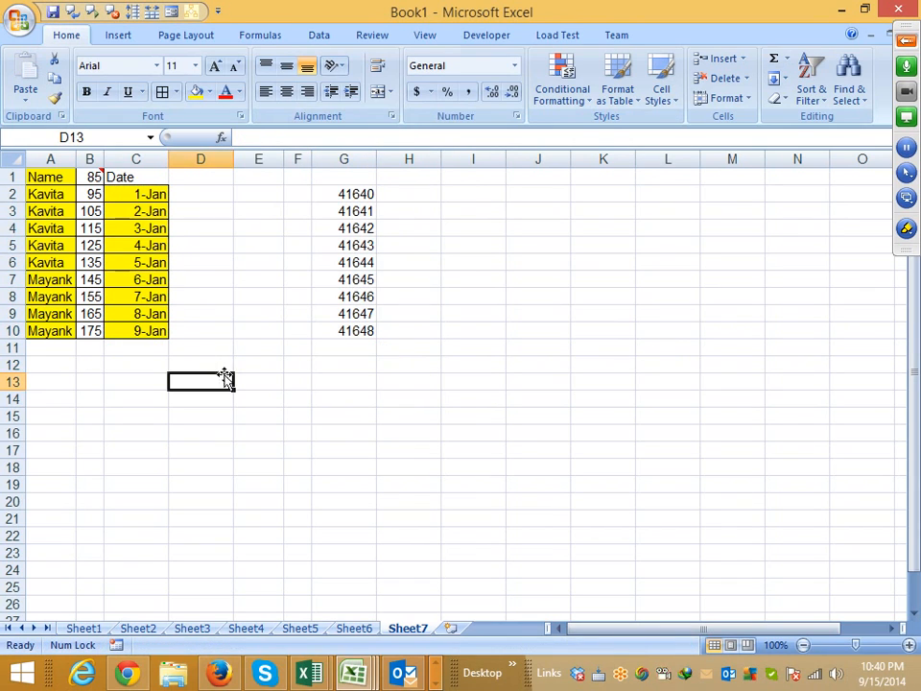
- Enter the date 9/15 in cell E10
click(236, 331)
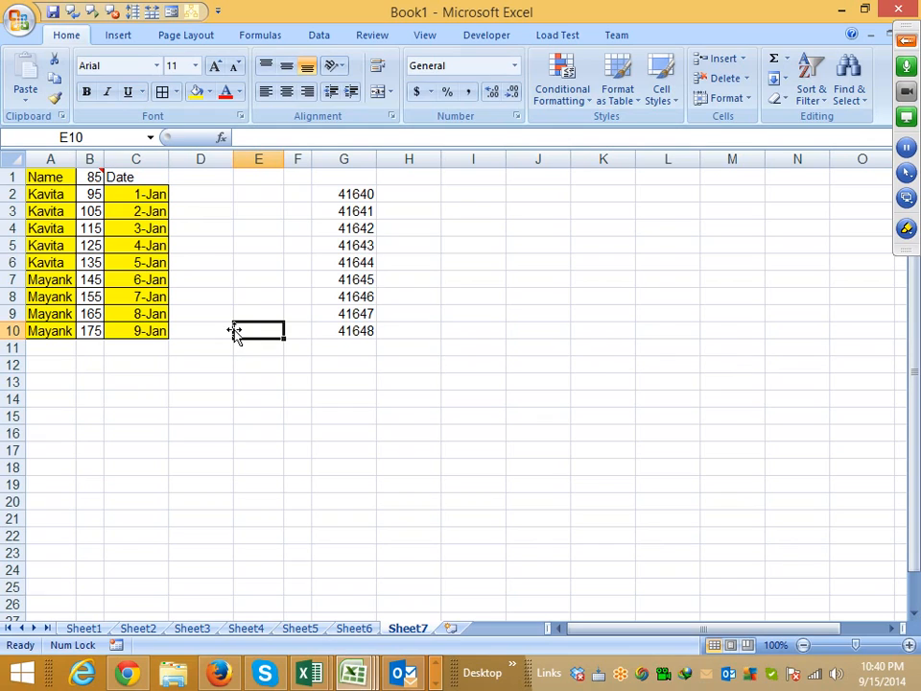
text(9/15)
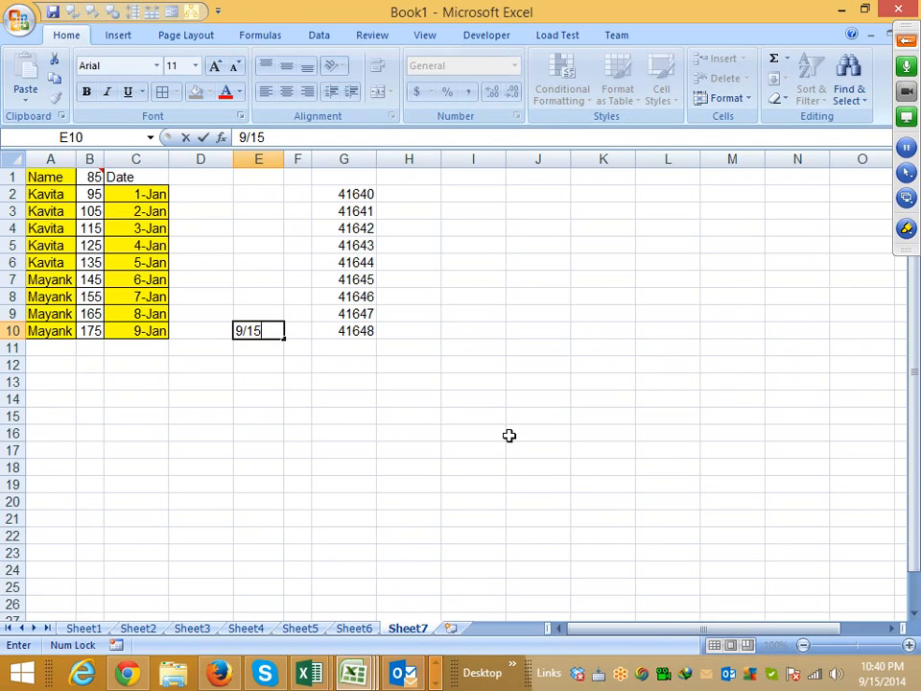
key(Return)
key(Up)
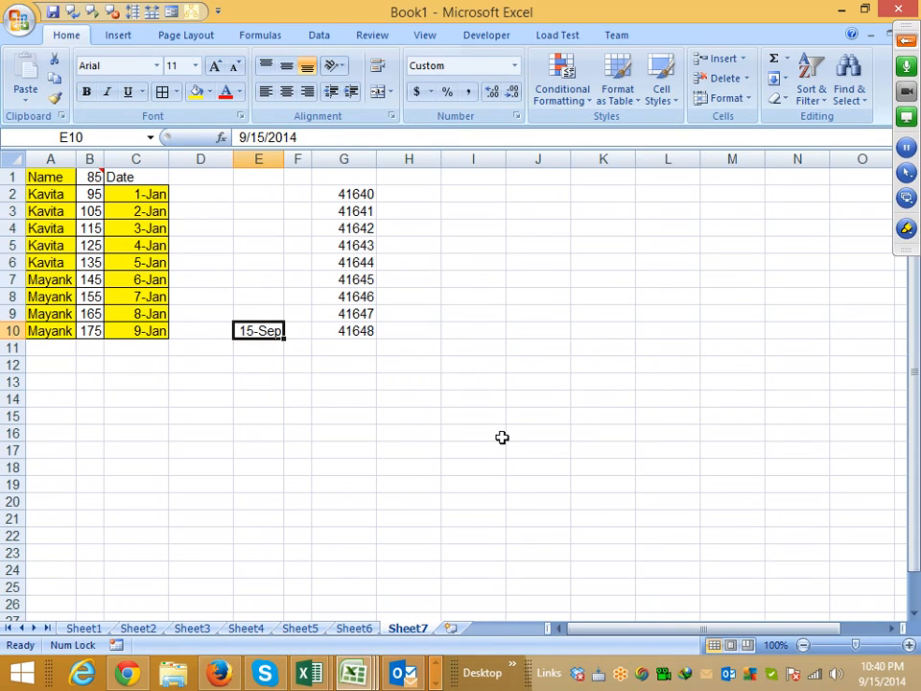
- Apply the General number format to the date in E10 to show its serial number
click(356, 195)
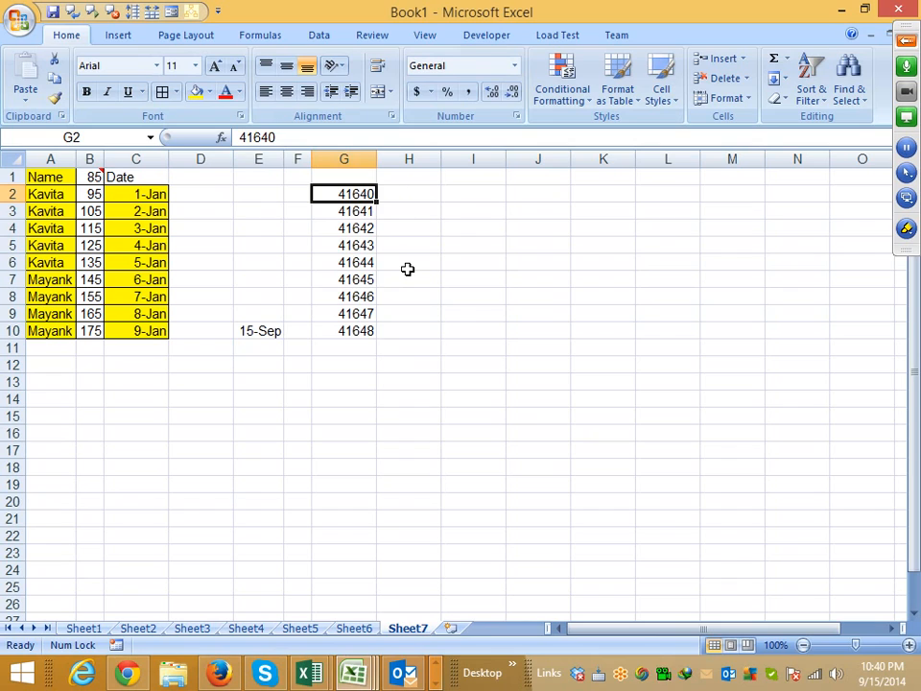
click(270, 334)
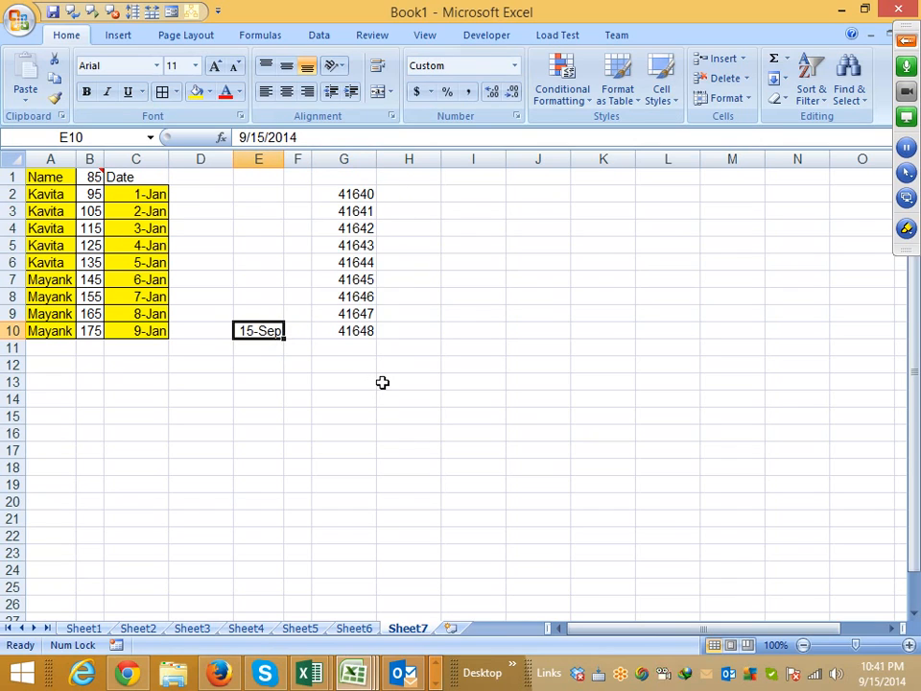
key(ctrl+shift+grave)
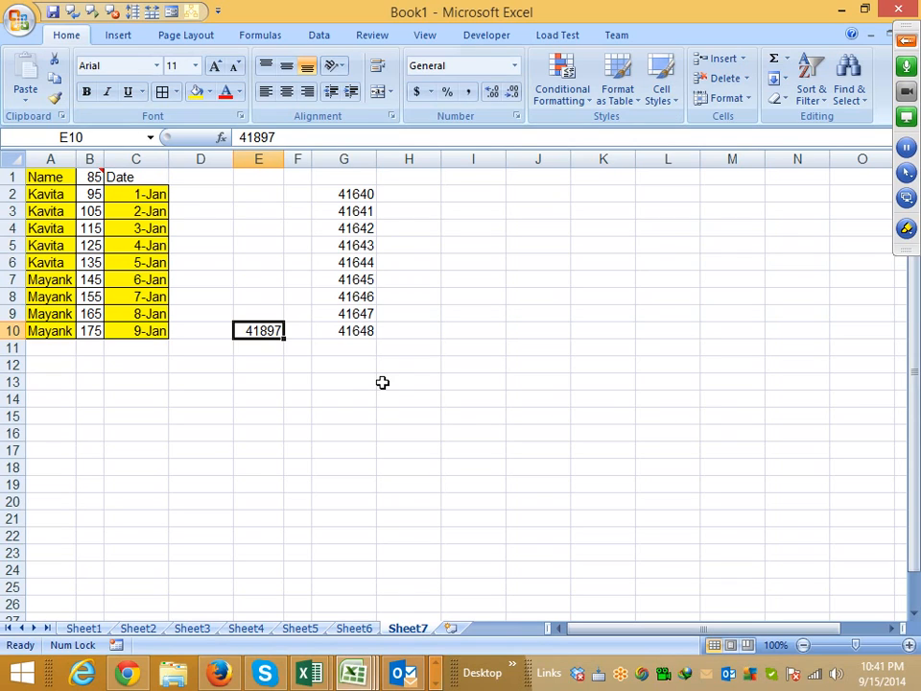
- Undo the General number format on cell E10 and enter 1 in cell E12
key(ctrl+z)
click(267, 363)
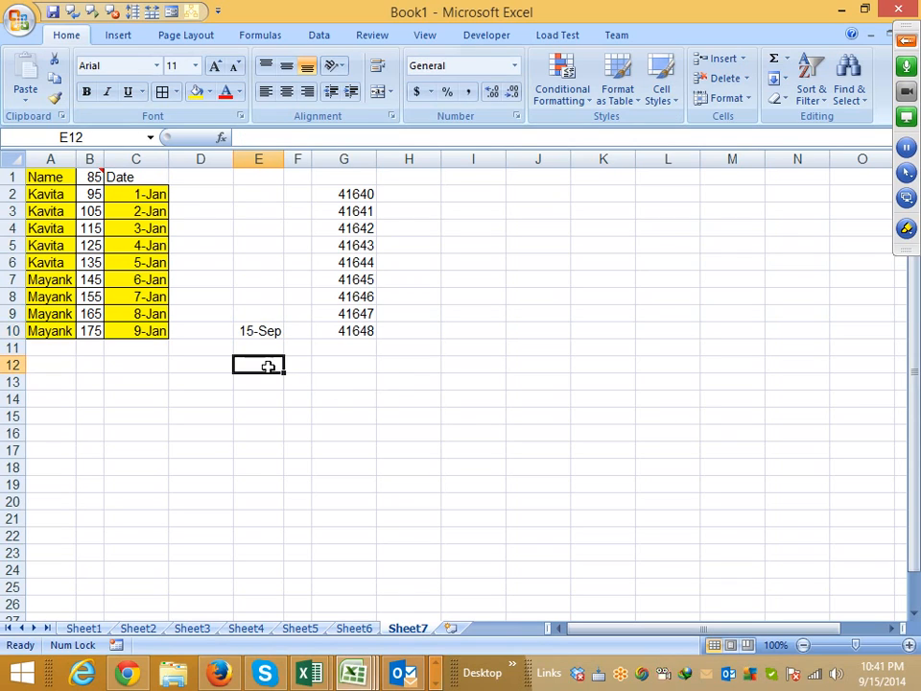
text(1)
key(Return)
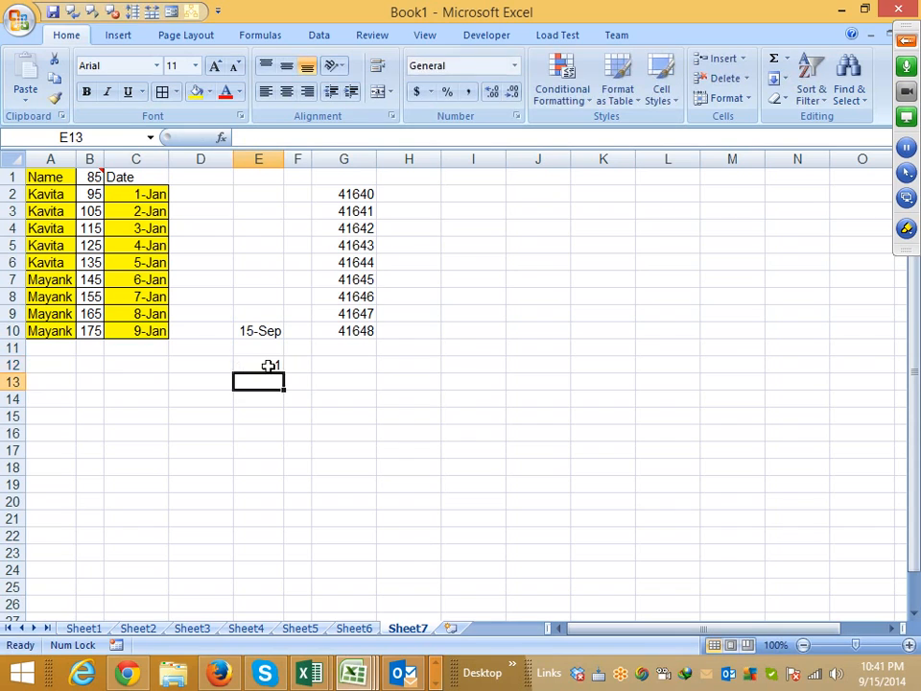
- Apply the day-month-year date format to cell E12 and check its full date without editing it
click(267, 366)
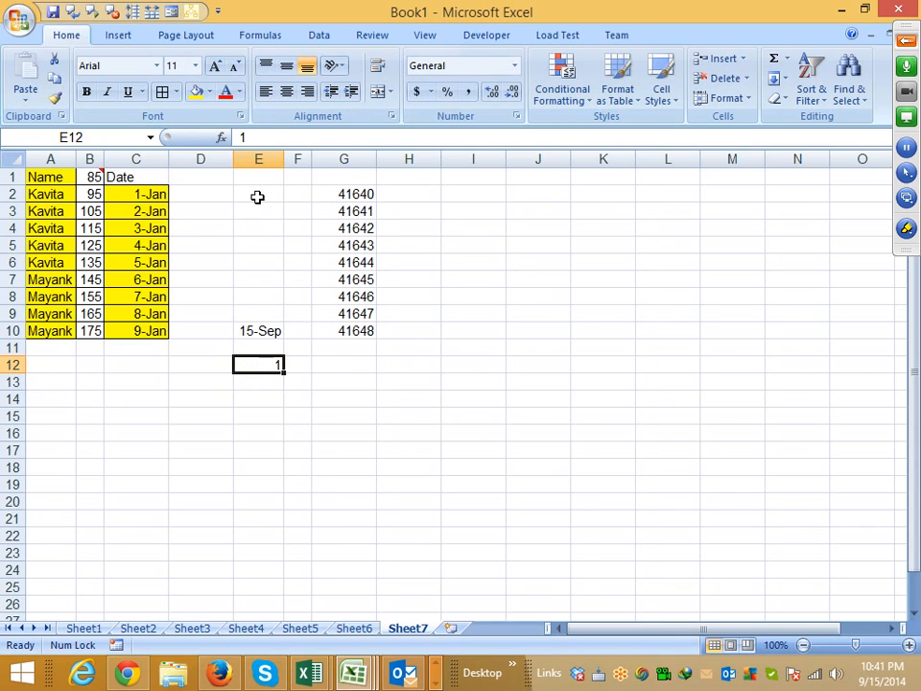
key(ctrl+shift+3)
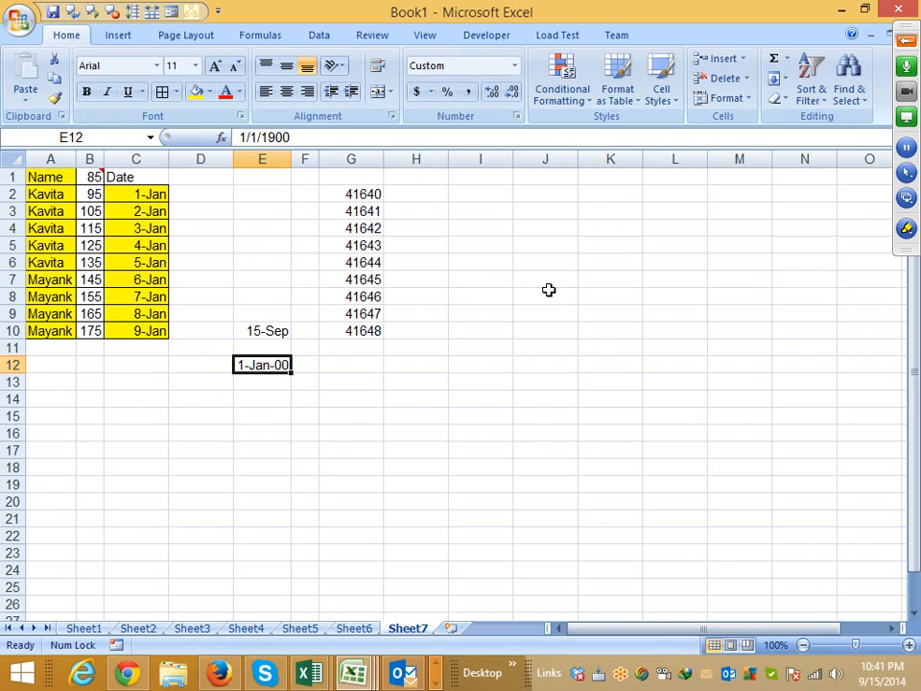
drag(308, 135, 135, 140)
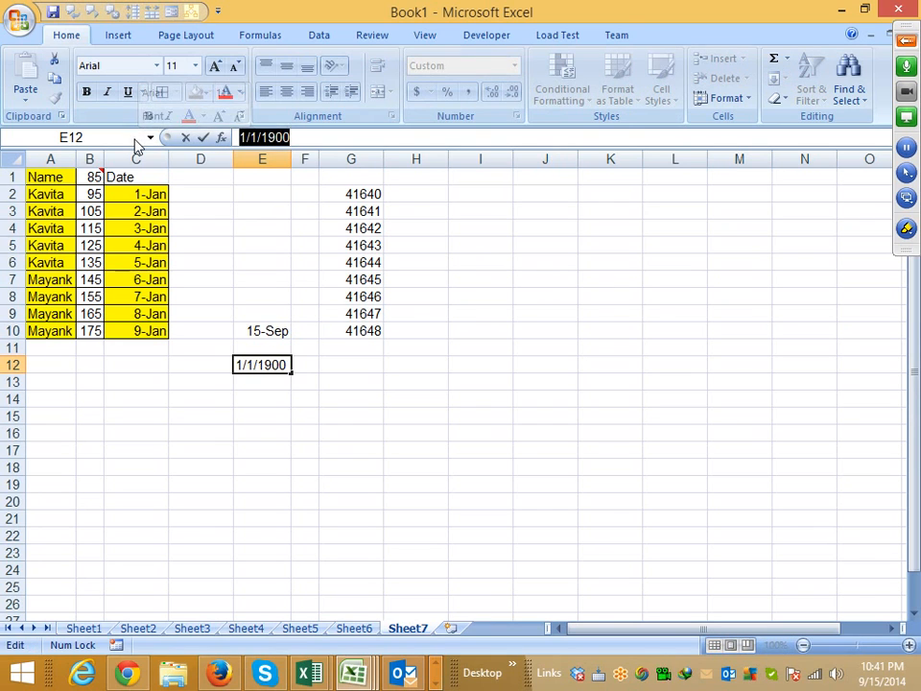
key(Escape)
- Enter 35 in the date-formatted cell E12 and check the full date it stands for
text(35)
key(Return)
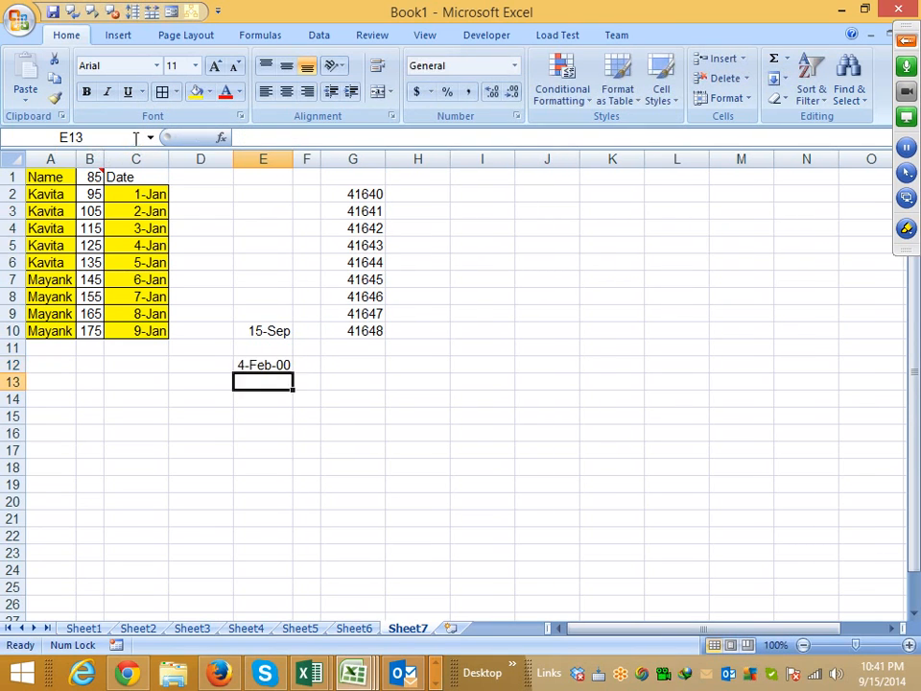
key(Up)
drag(296, 137, 193, 135)
key(Escape)
- Replace the value in E12 with 400 and check the corresponding full date
text(400)
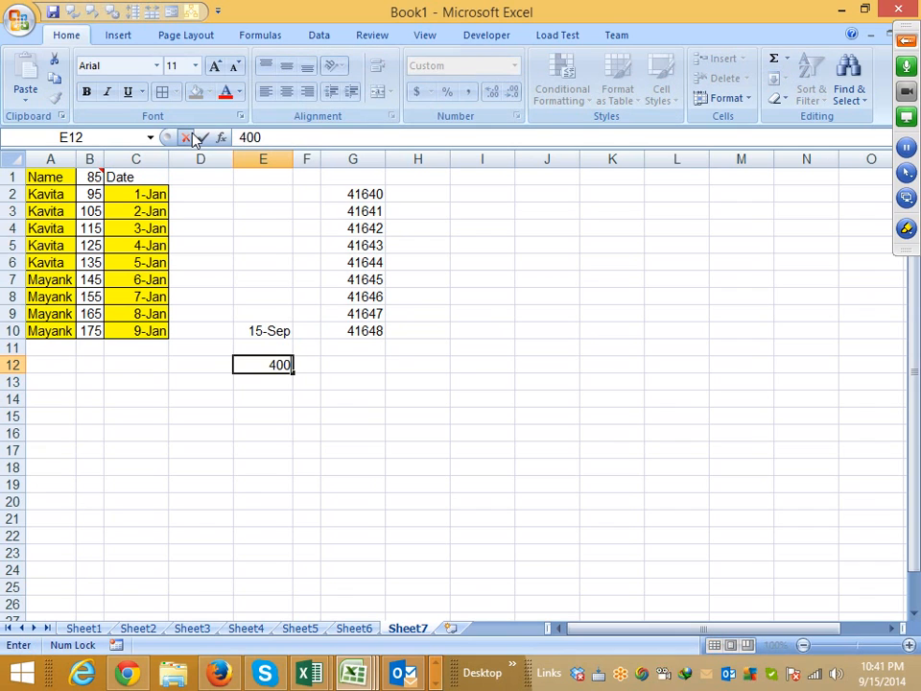
key(Return)
click(252, 364)
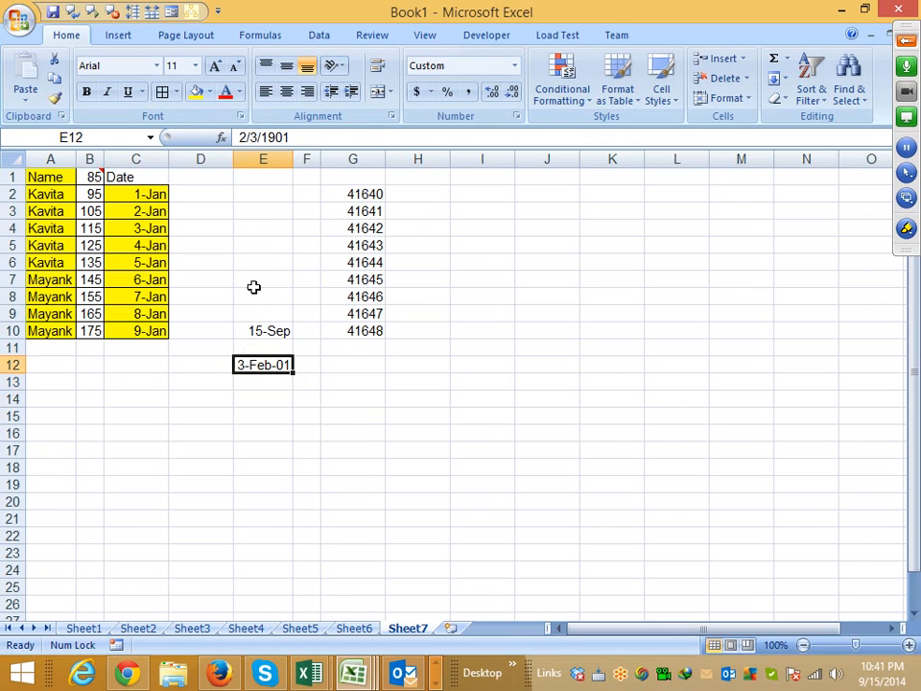
drag(322, 139, 193, 124)
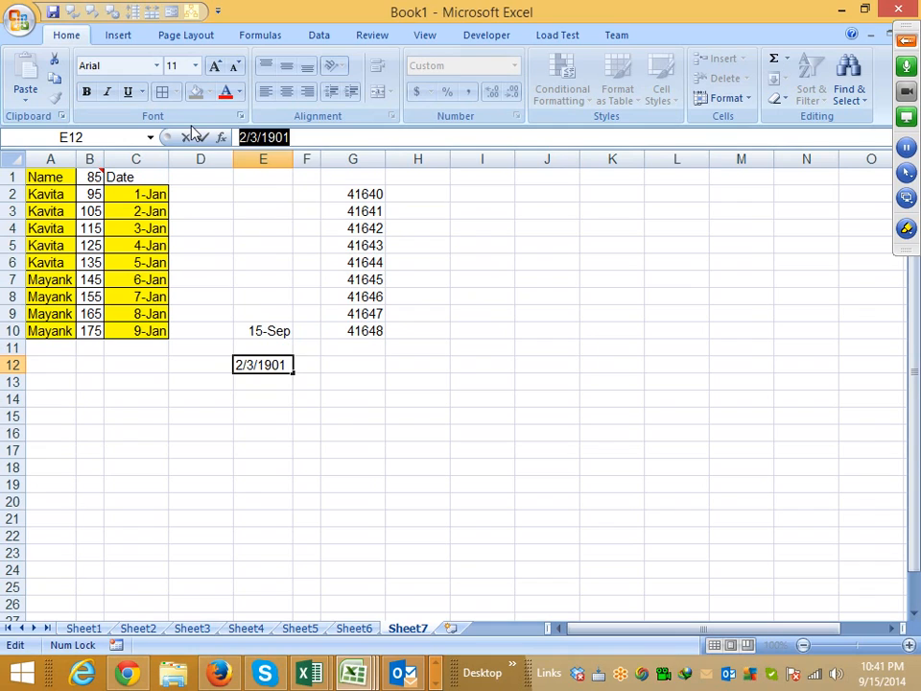
key(Escape)
- Enter the serial number 41640 in the date-formatted cell E12 and reselect the cell
text(41640)
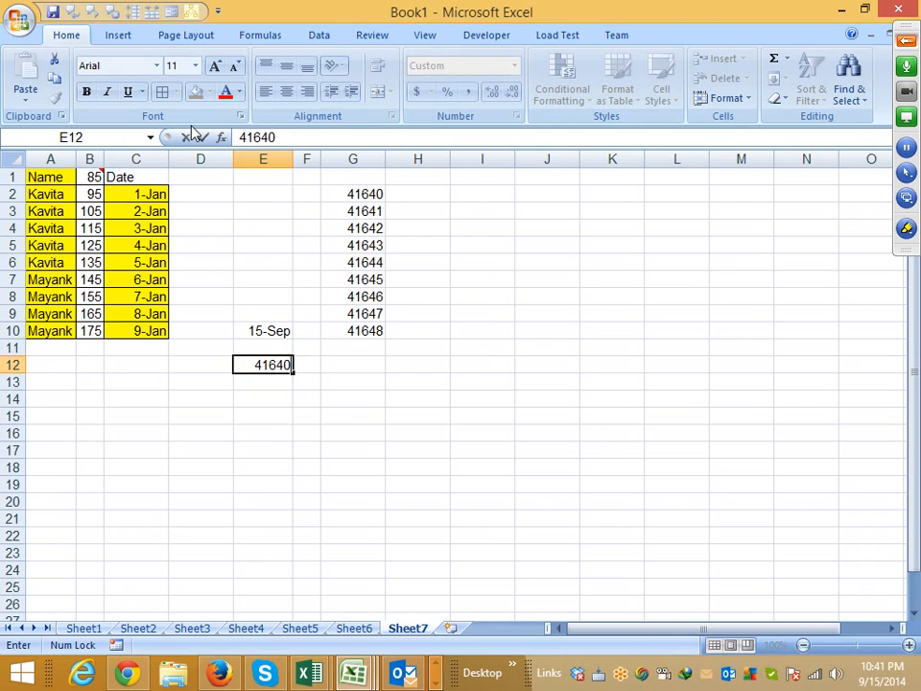
key(Return)
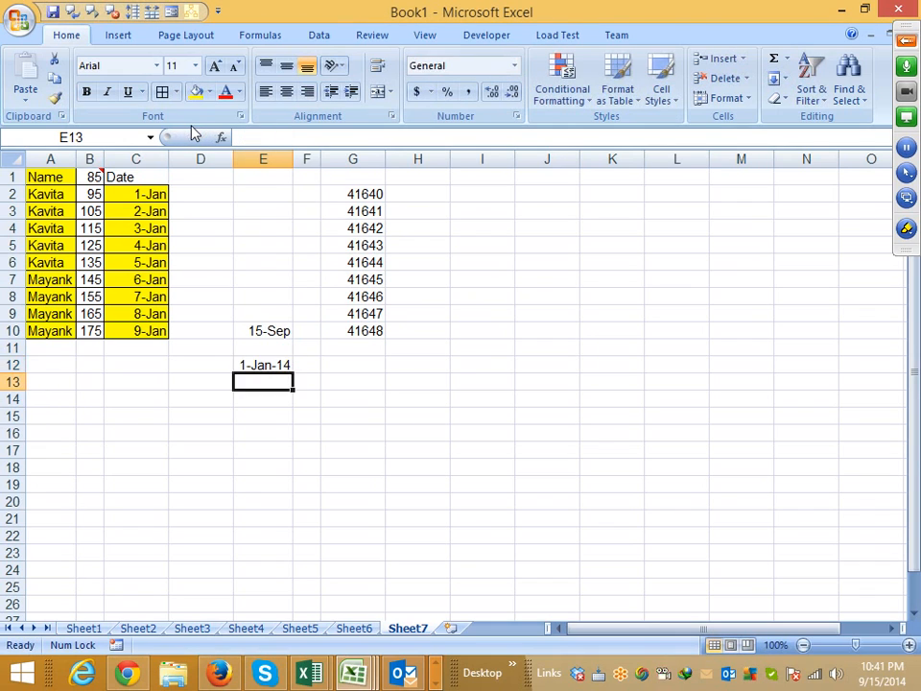
key(Up)
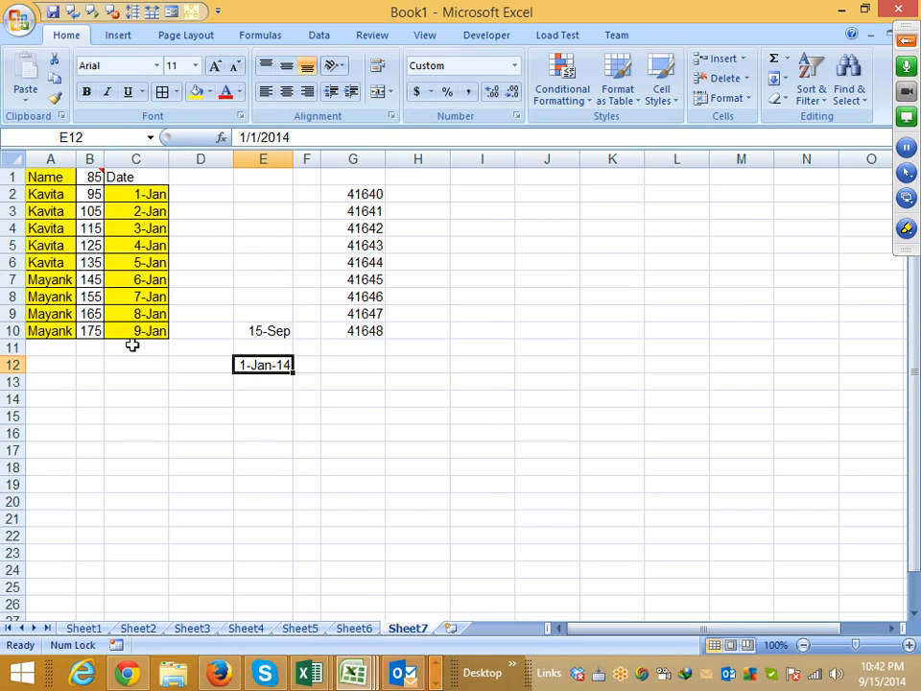
- Enter 12 in cell C13 below the yellow date column
click(131, 386)
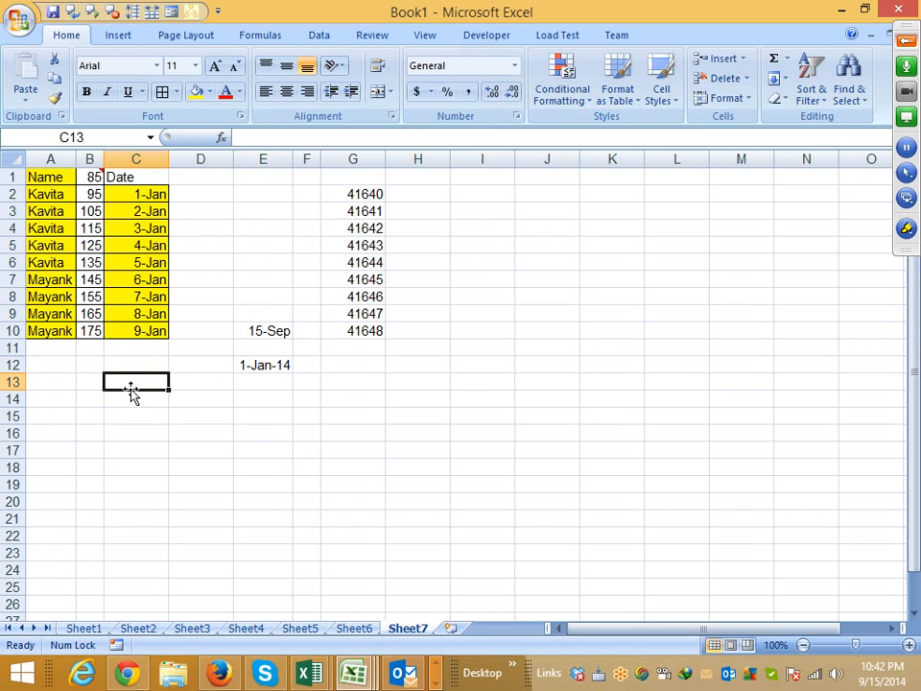
text(12)
key(Tab)
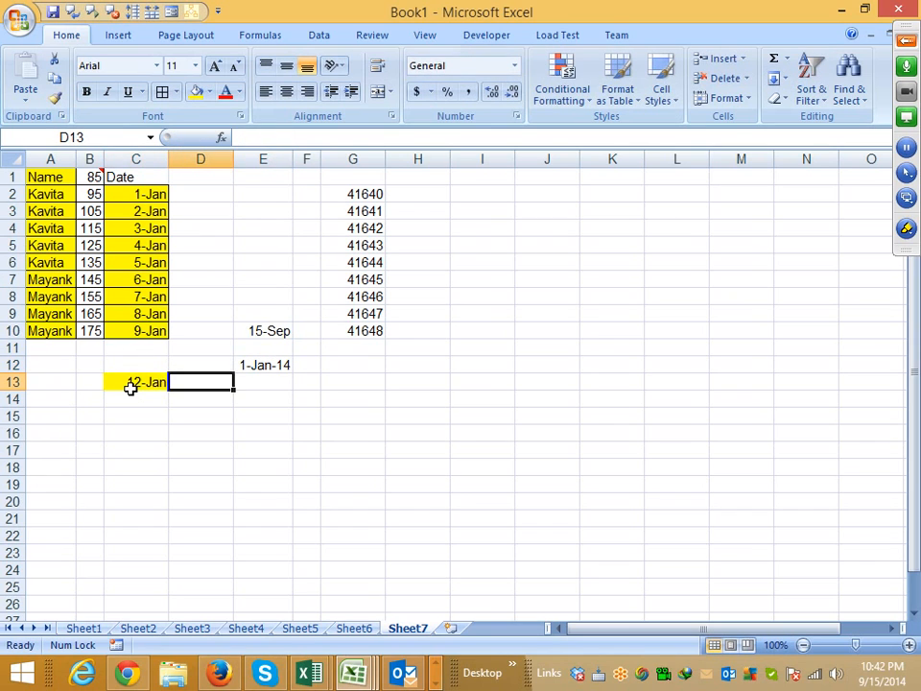
- Enter the numbers 23 in H14 and 30 in I14
key(Down)
key(Right)
key(Right)
key(Right)
key(Right)
text(23)
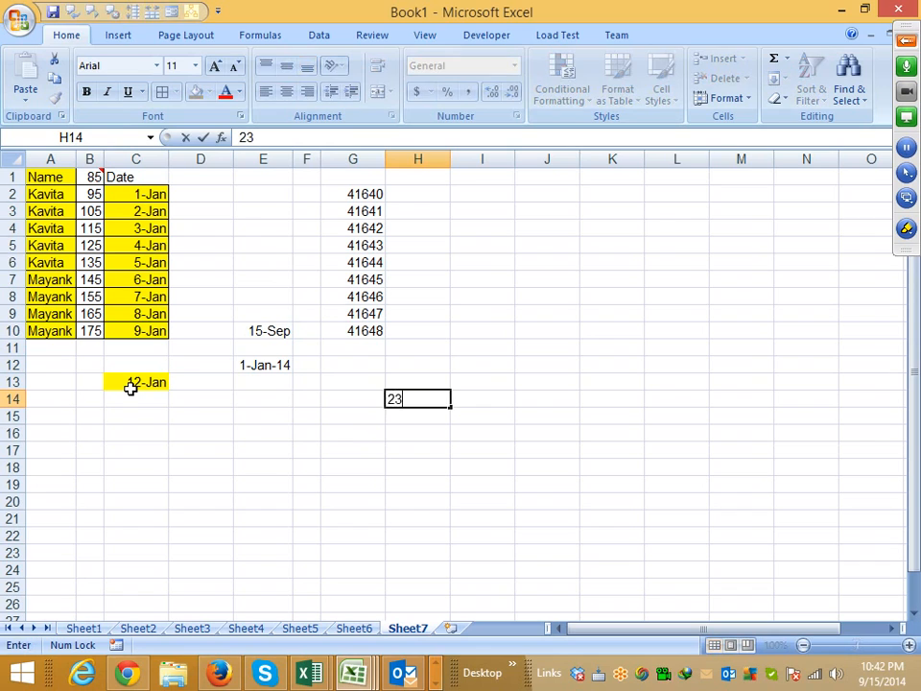
key(Tab)
text(30)
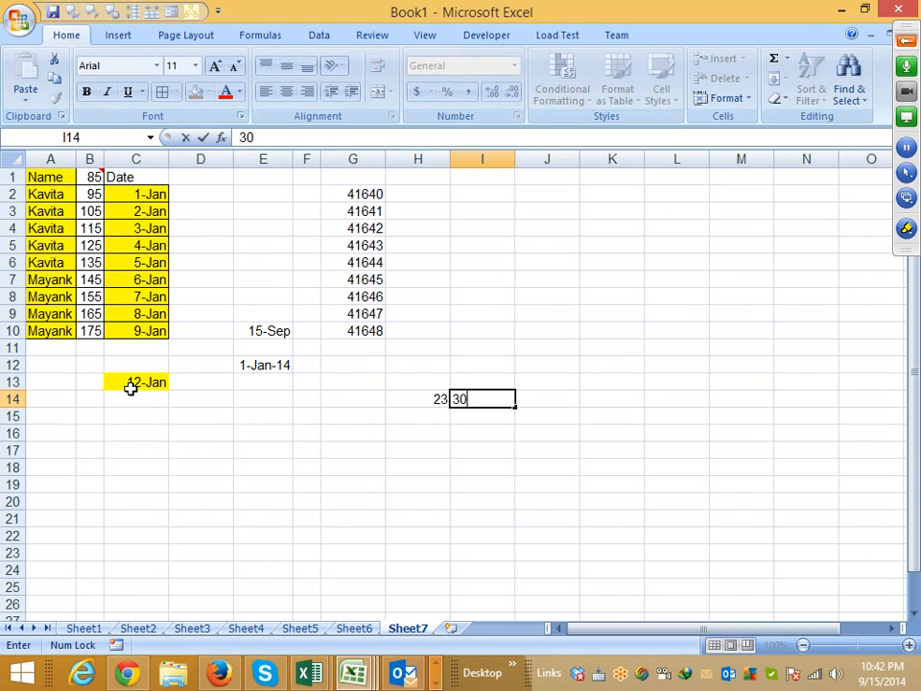
key(Tab)
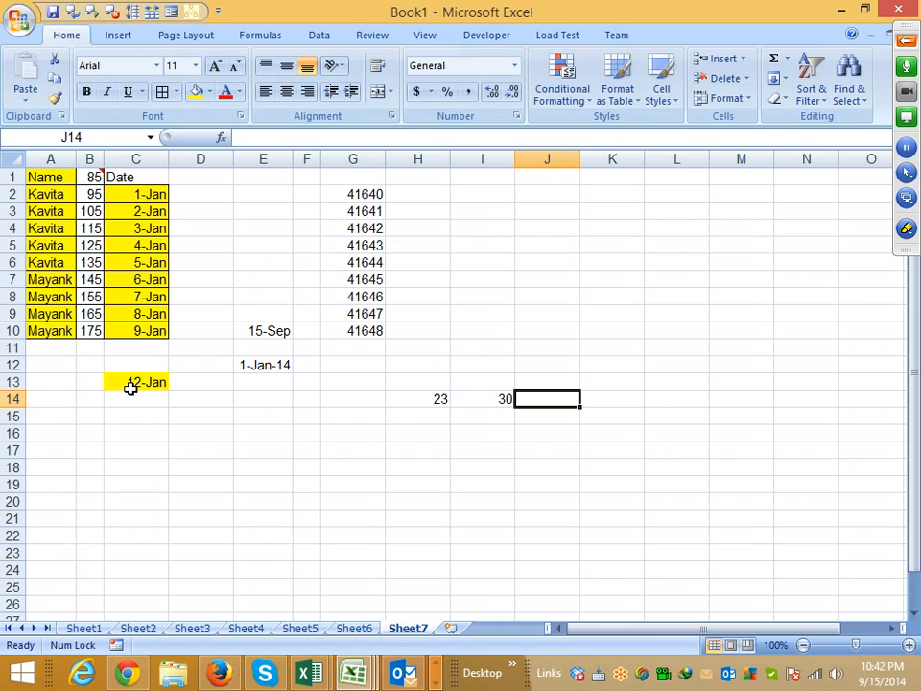
- Enter the text A121 in H15 and try adding 1 to it with the formula =H15+1 in I15
key(Down)
key(Left)
key(Left)
text(A)
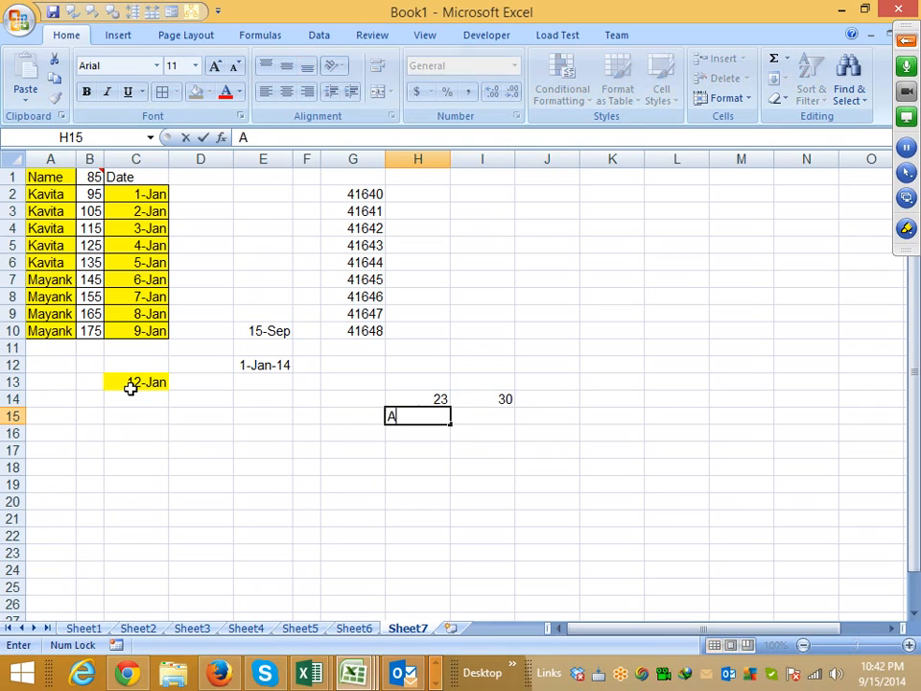
text(121)
key(Return)
key(Up)
key(Right)
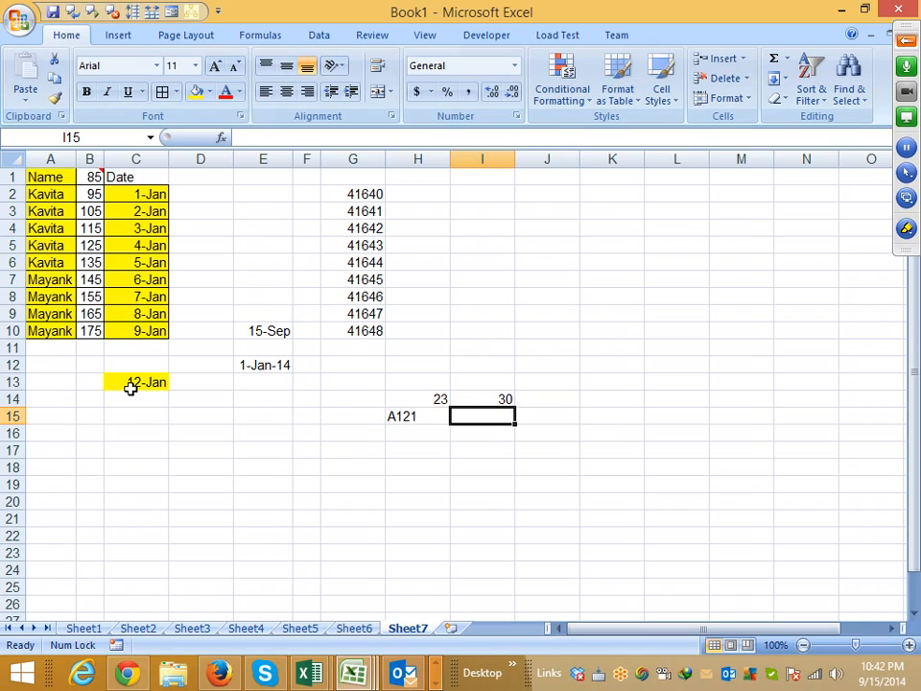
text(=H15+1)
key(Return)
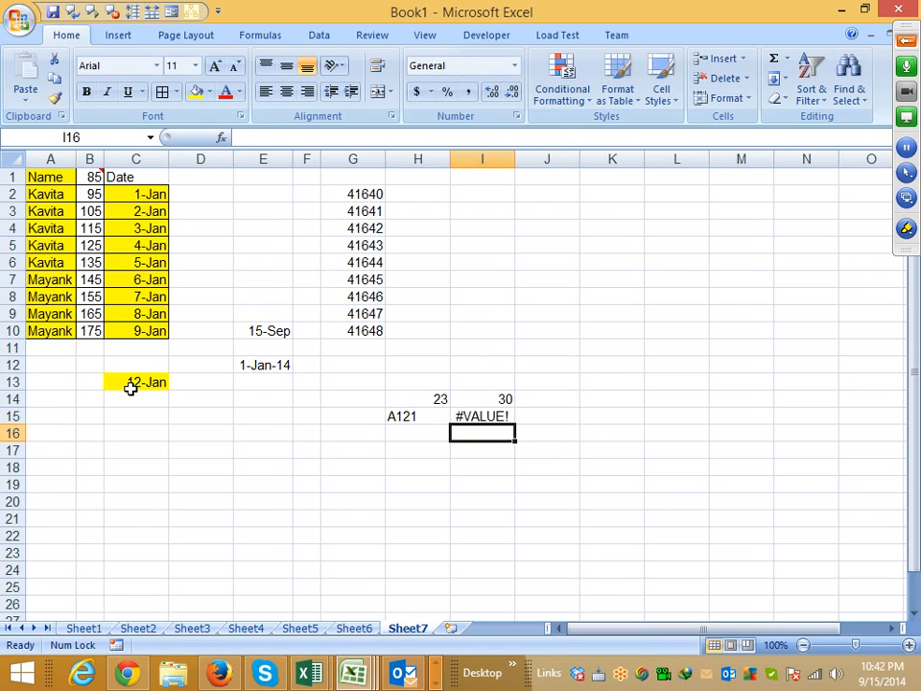
- Delete the test entries in the range G13:J17
key(Left)
key(Left)
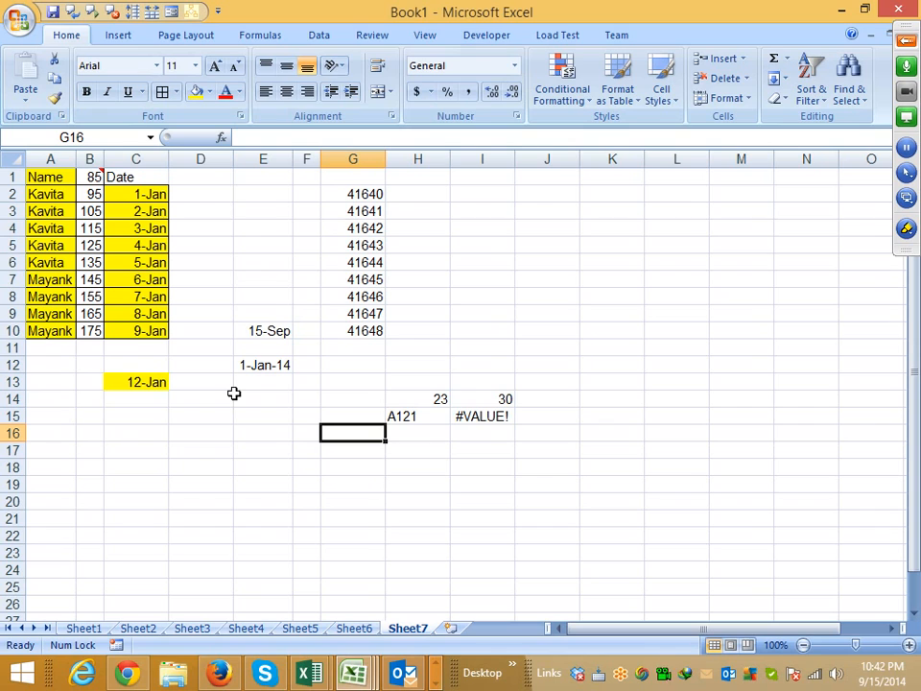
drag(363, 382, 527, 454)
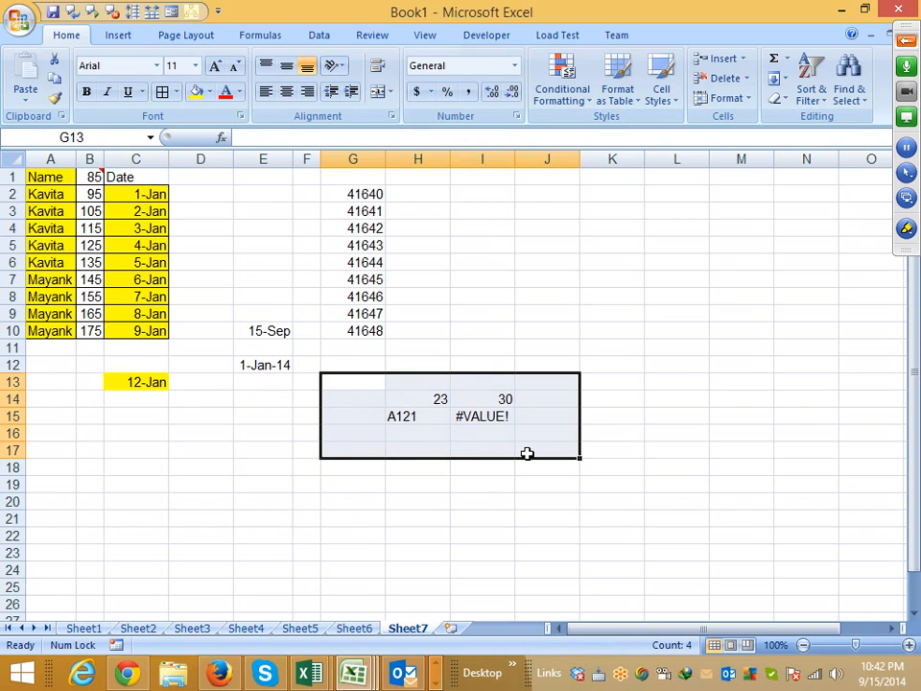
key(Delete)
- Enter the formula =E12+10 in G12 to add ten days to the date in E12
click(303, 365)
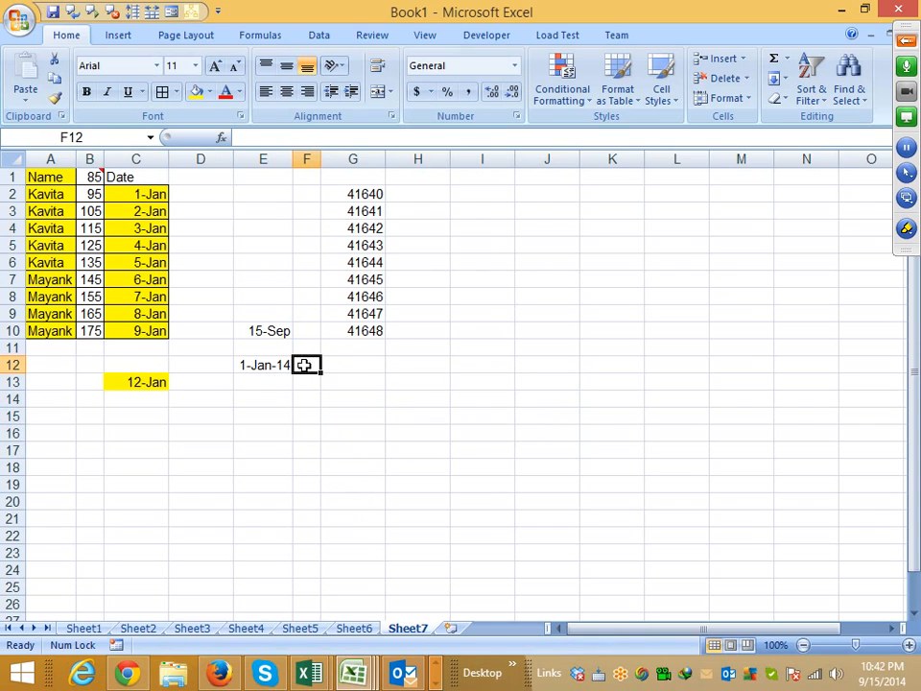
key(Right)
text(=)
key(Left)
key(Left)
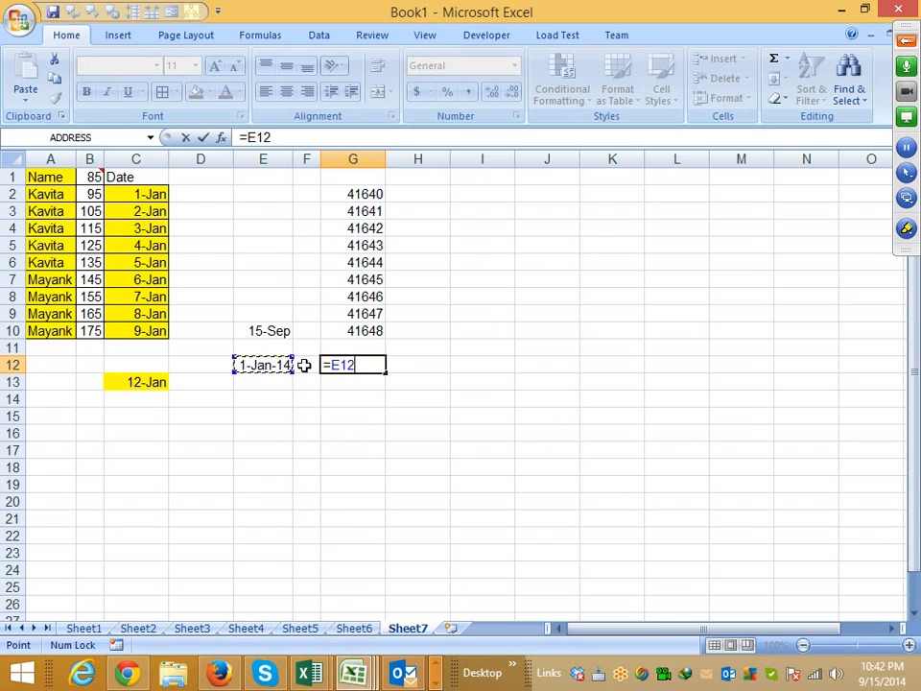
text(+10)
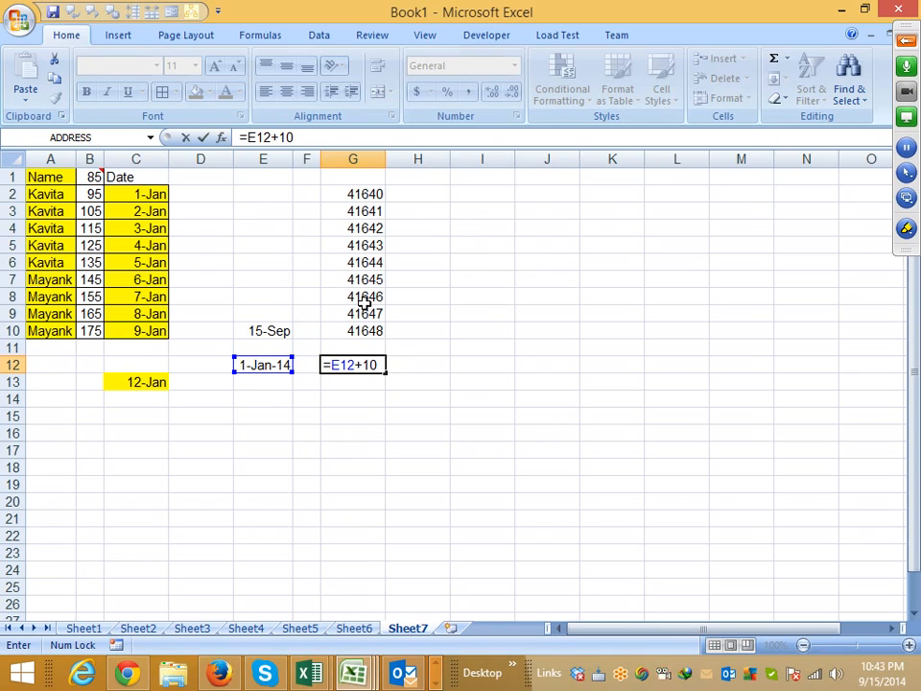
key(Return)
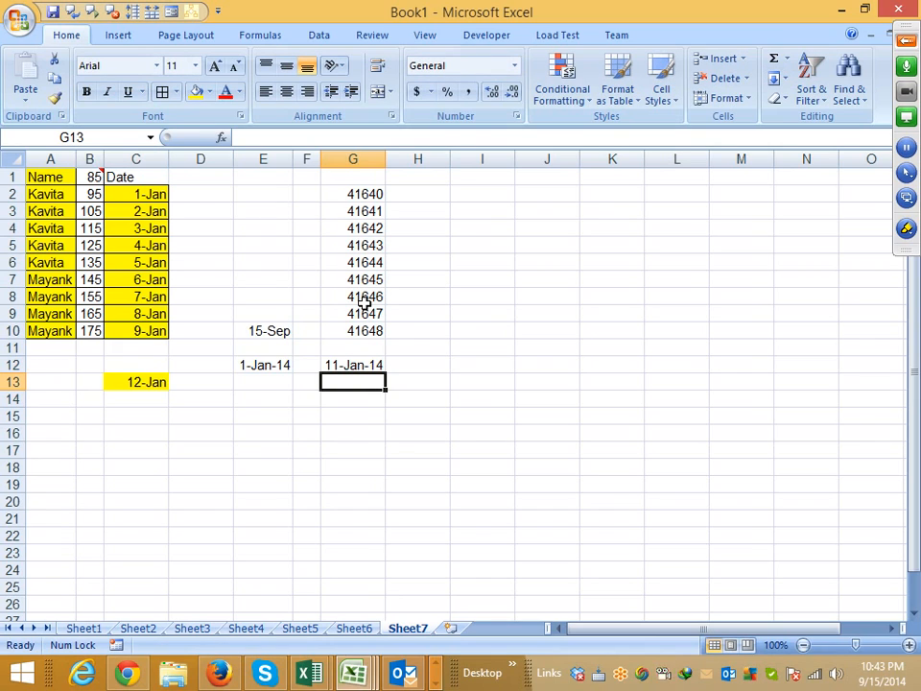
- Apply the General number format to E12 and G12 to show both dates as serial numbers
key(Left)
key(Up)
key(Left)
key(ctrl+shift+grave)
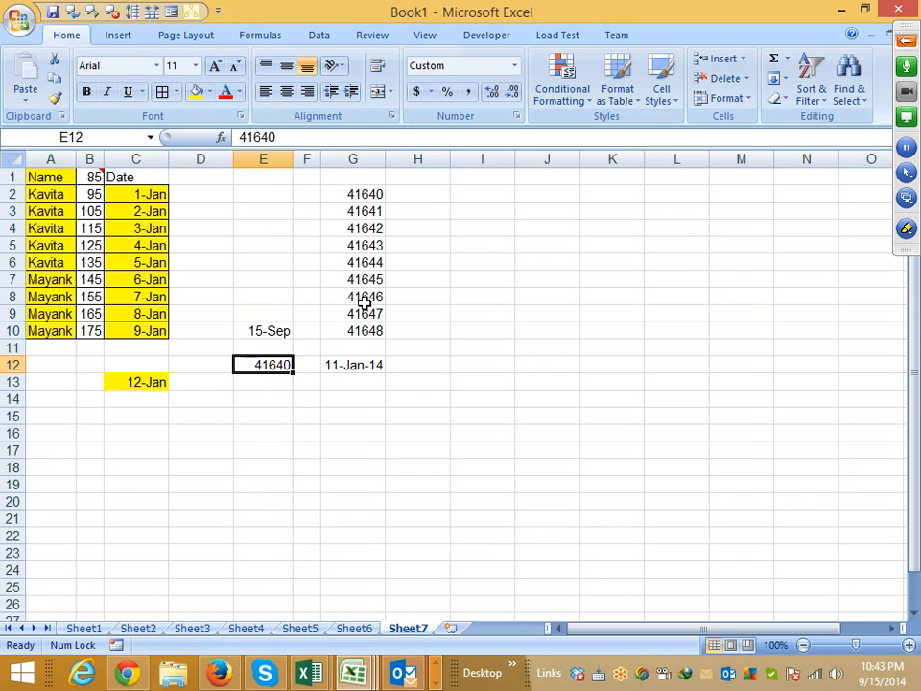
key(Right)
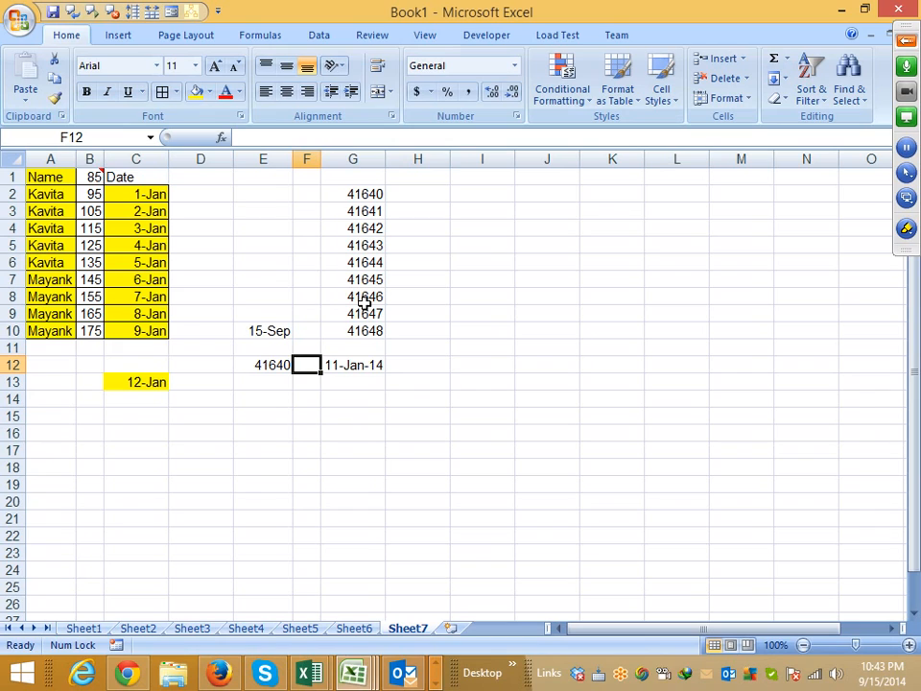
key(Right)
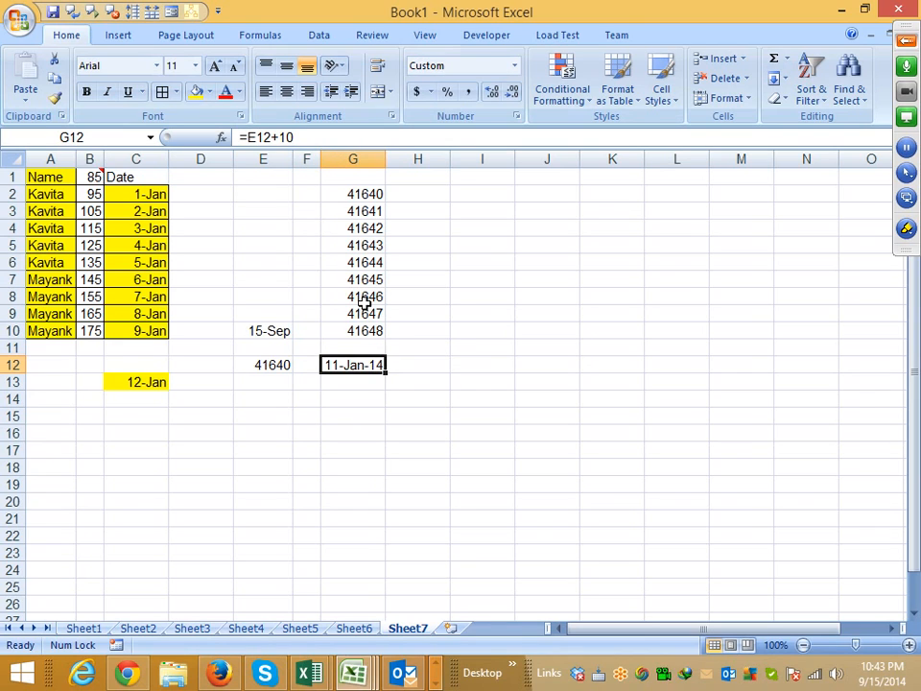
key(ctrl+shift+asciitilde)
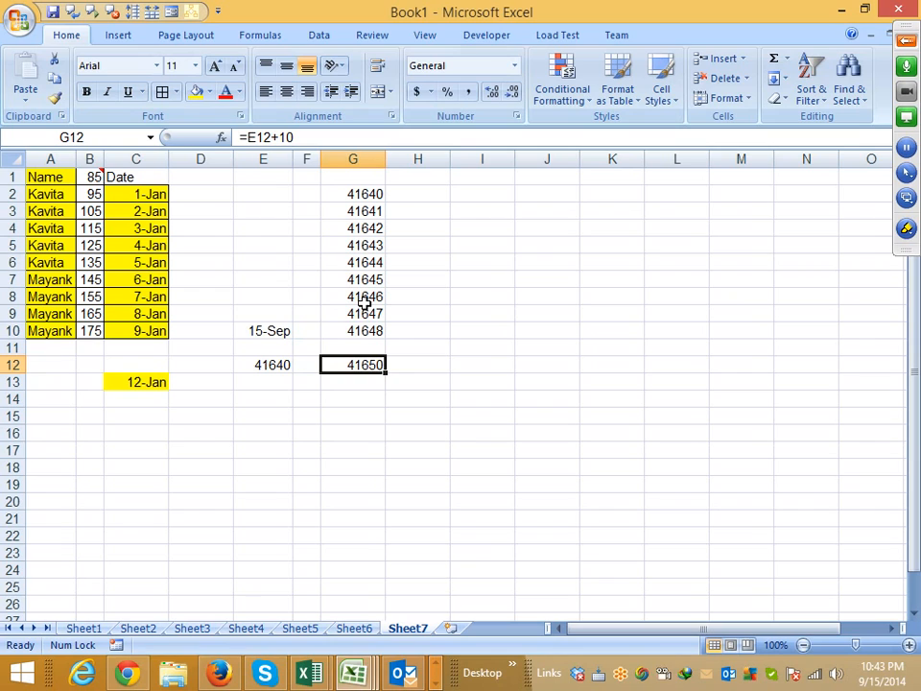
click(445, 415)
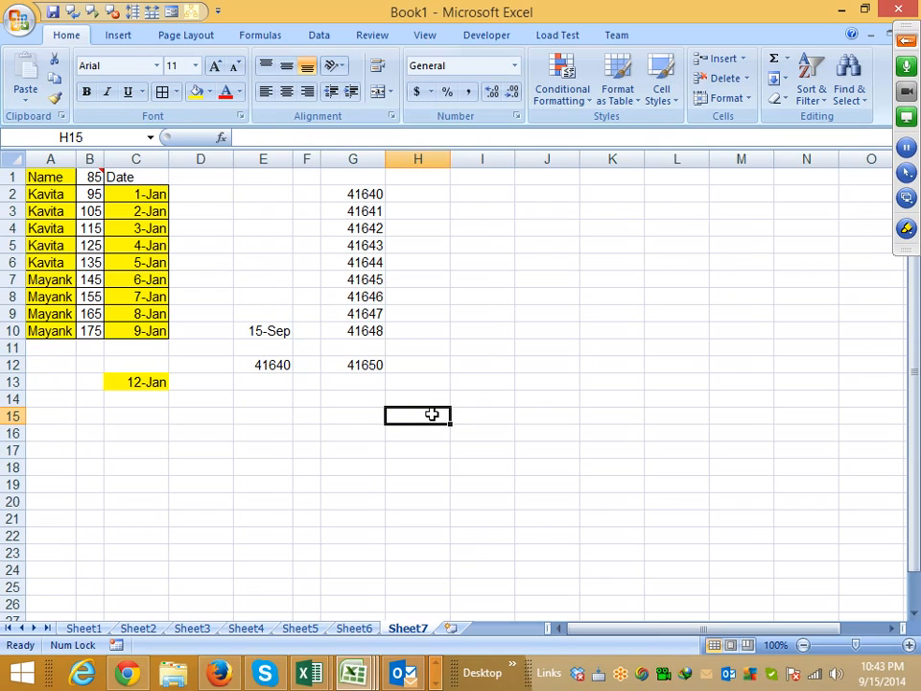
click(371, 365)
click(254, 369)
click(341, 368)
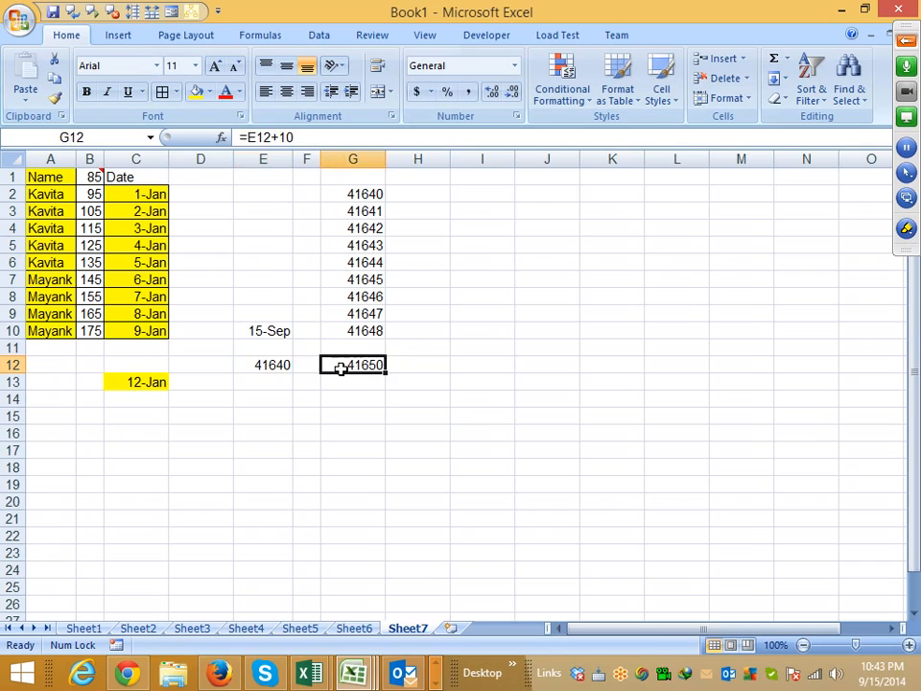
- Format E12 as a date using the 14-Mar-01 type
click(273, 365)
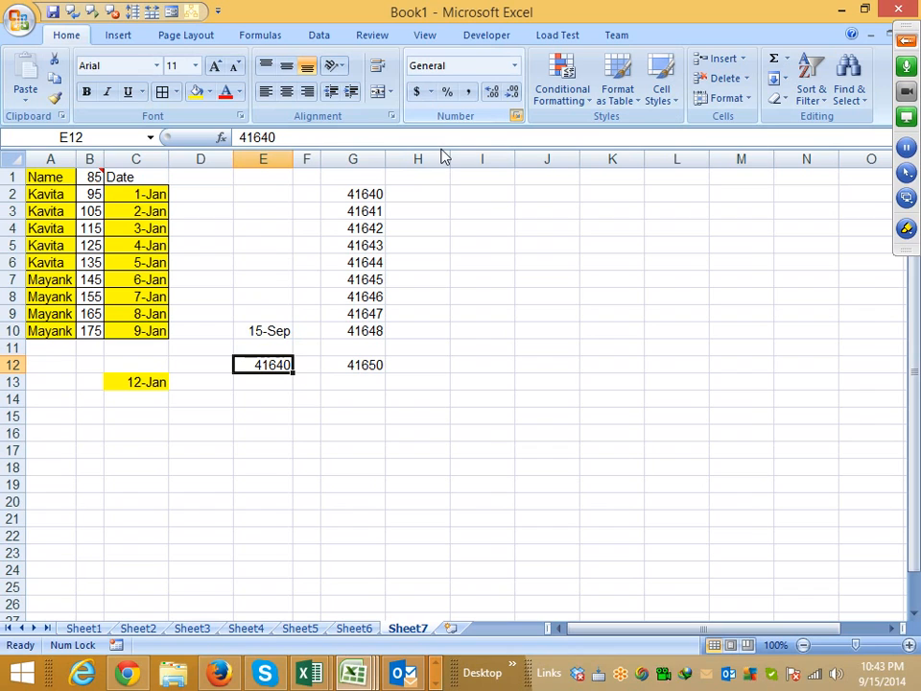
key(ctrl+1)
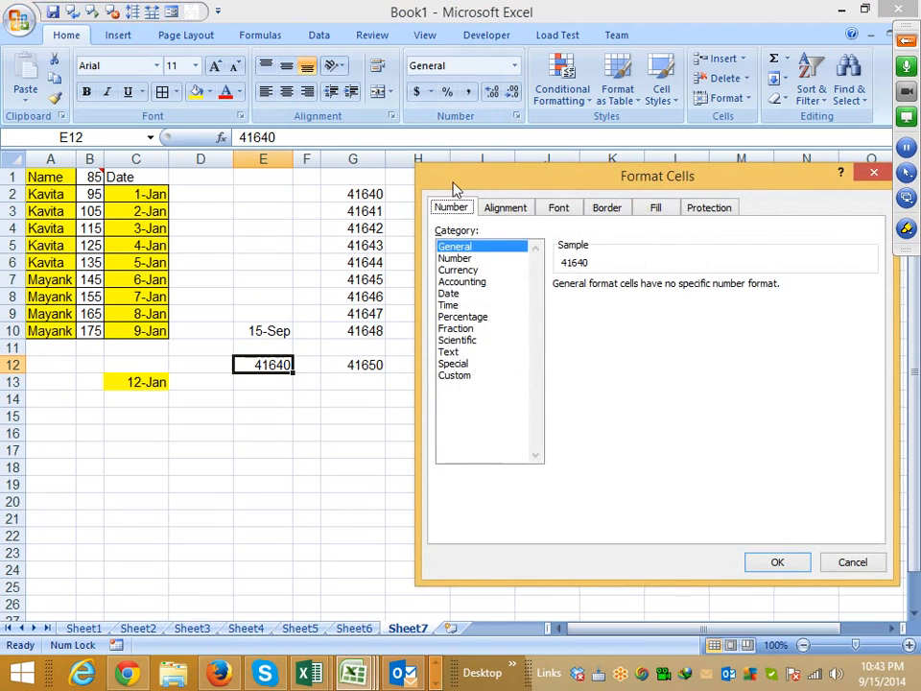
click(464, 304)
click(449, 292)
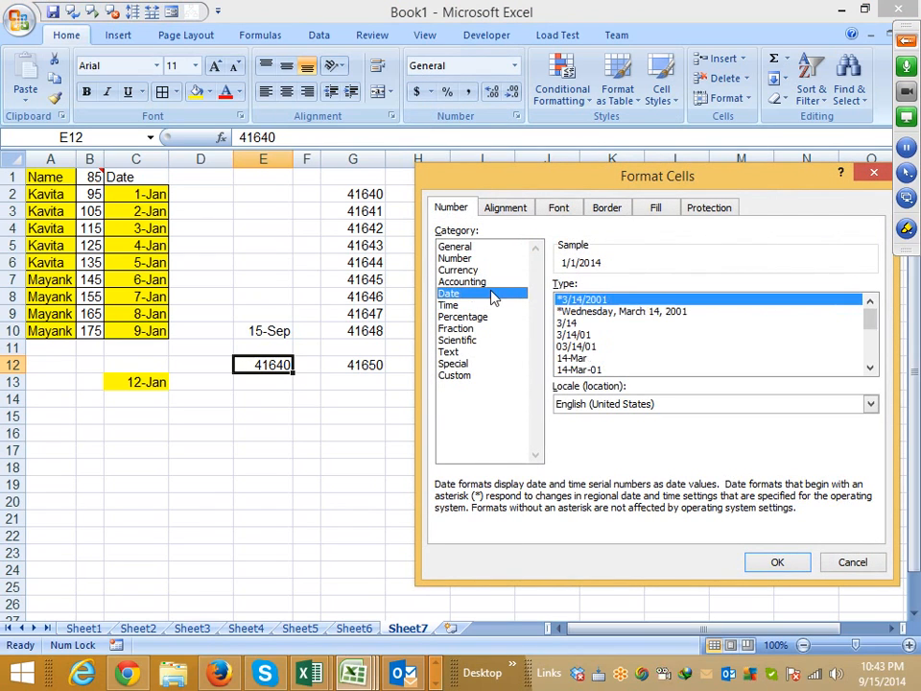
click(585, 358)
click(584, 370)
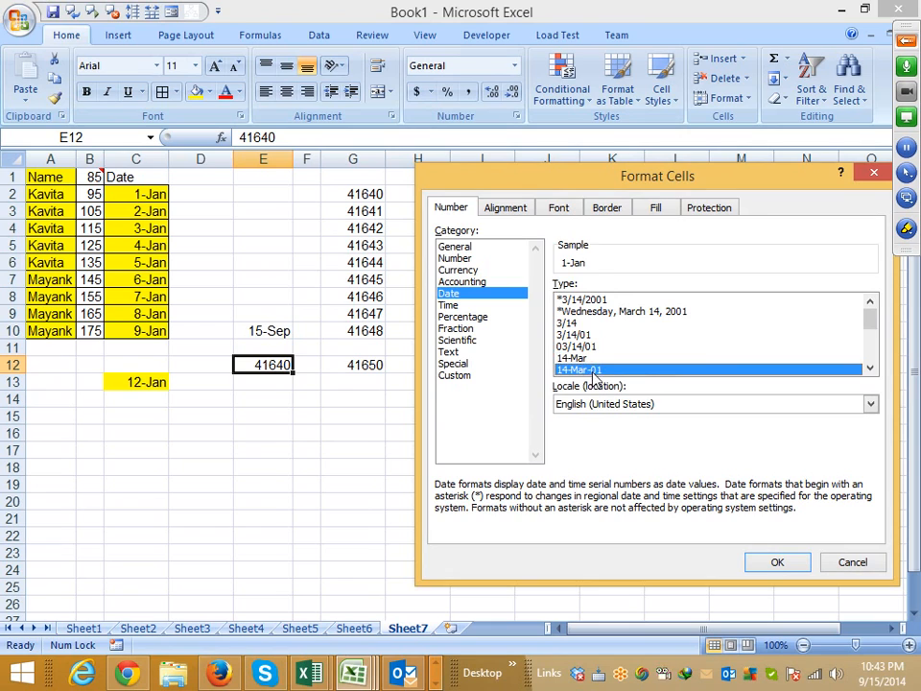
click(788, 563)
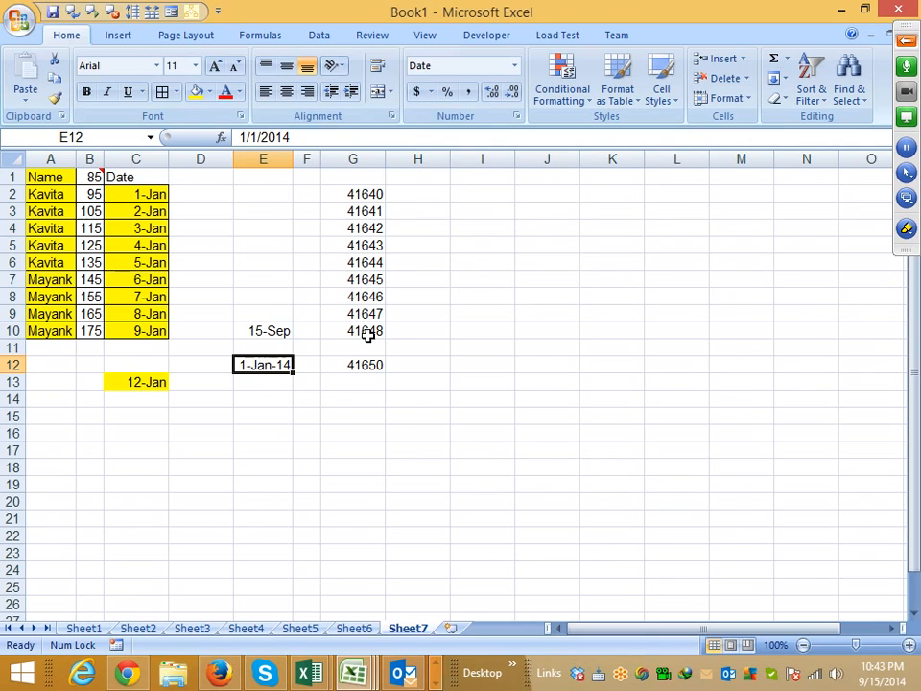
- Format the serial numbers in G2:G10 as dates using the 14-Mar-01 type
drag(370, 331, 369, 196)
right_click(357, 211)
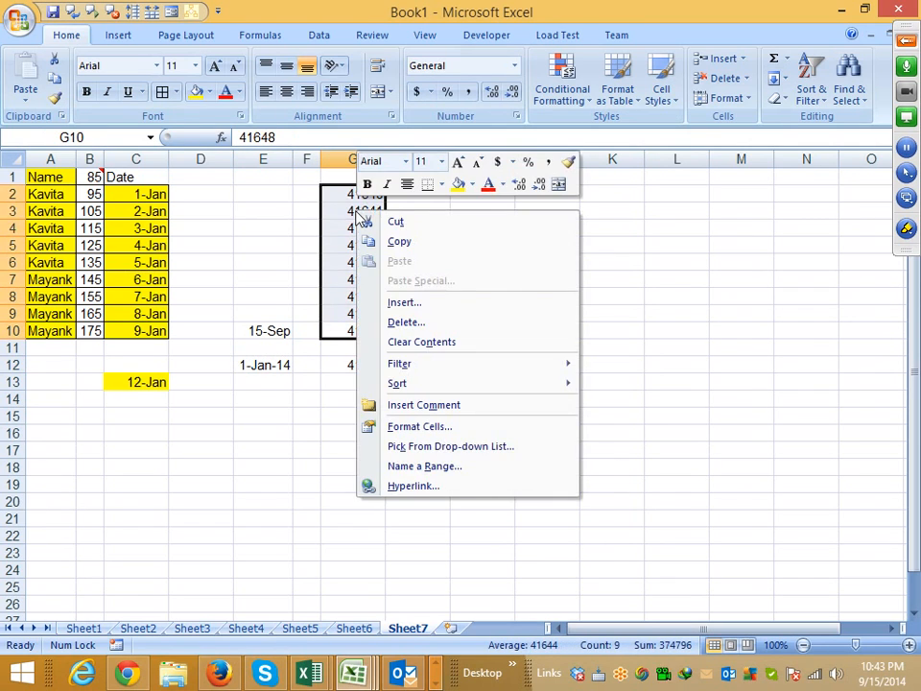
click(428, 427)
click(225, 334)
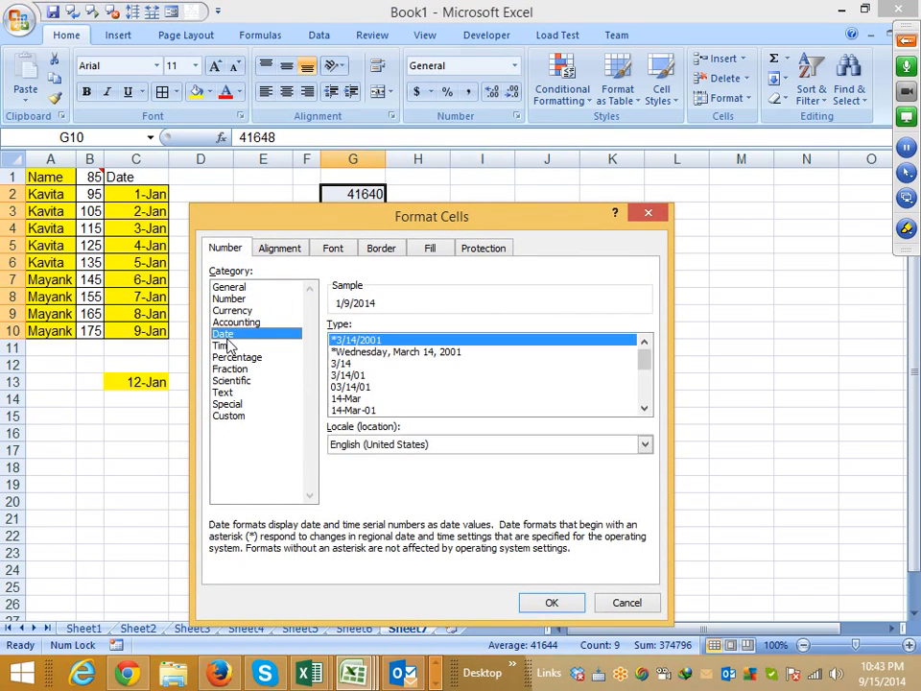
click(385, 409)
click(554, 601)
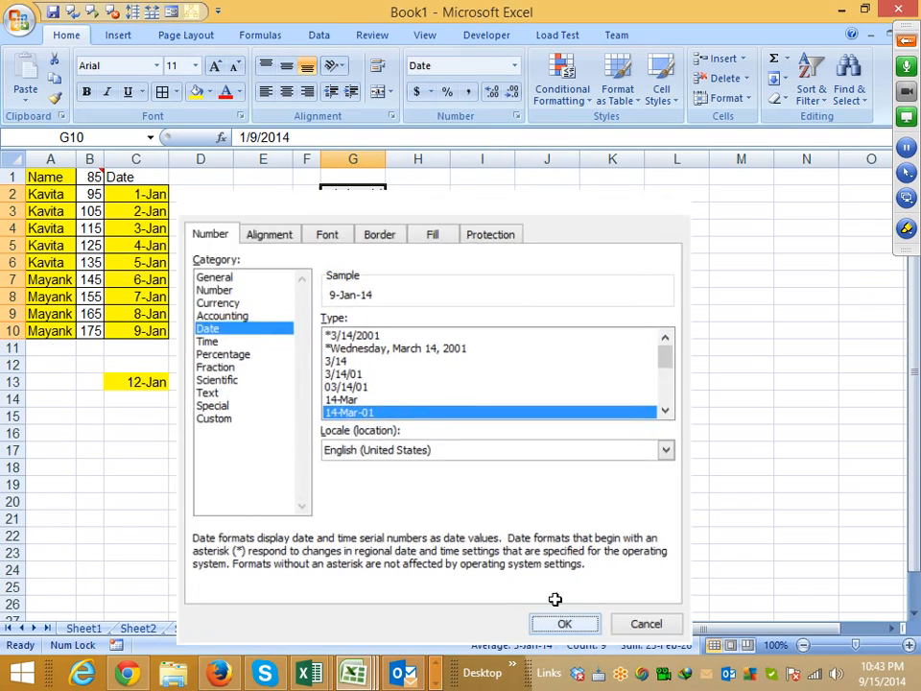
click(435, 424)
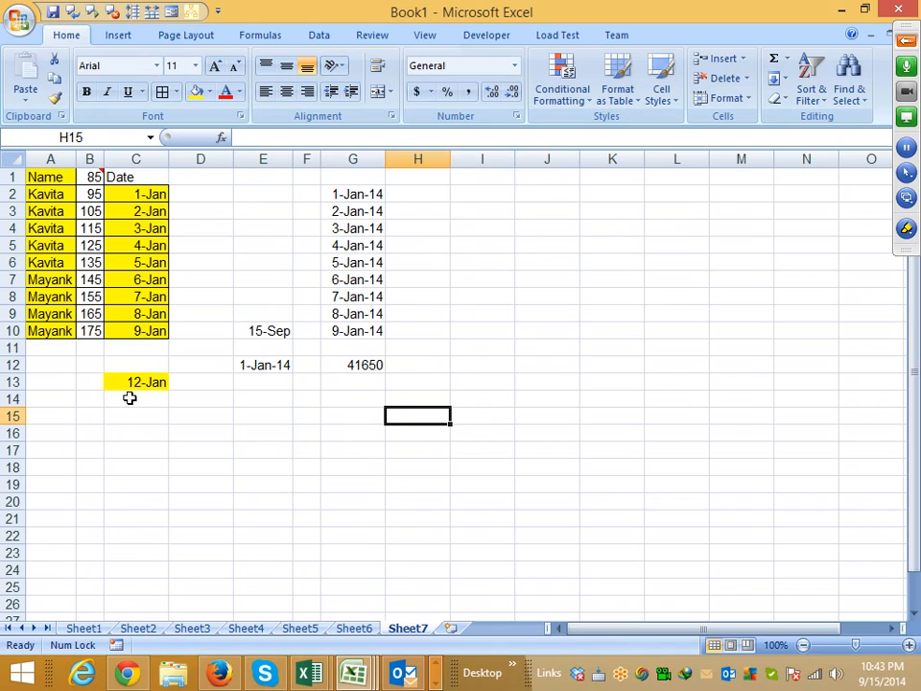
- Delete the contents of the range E1:G14
drag(79, 363, 369, 433)
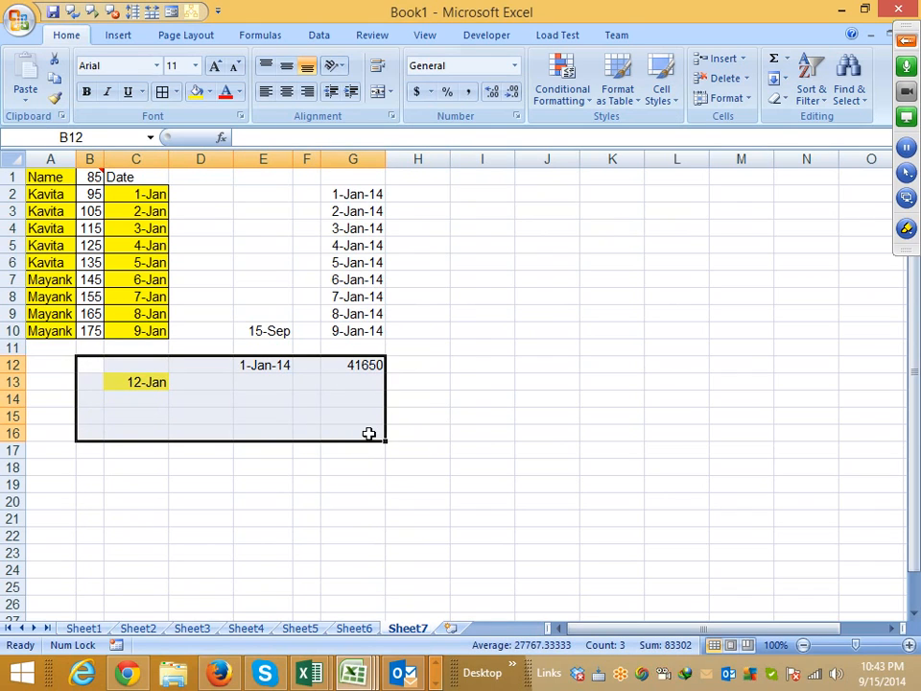
key(Up)
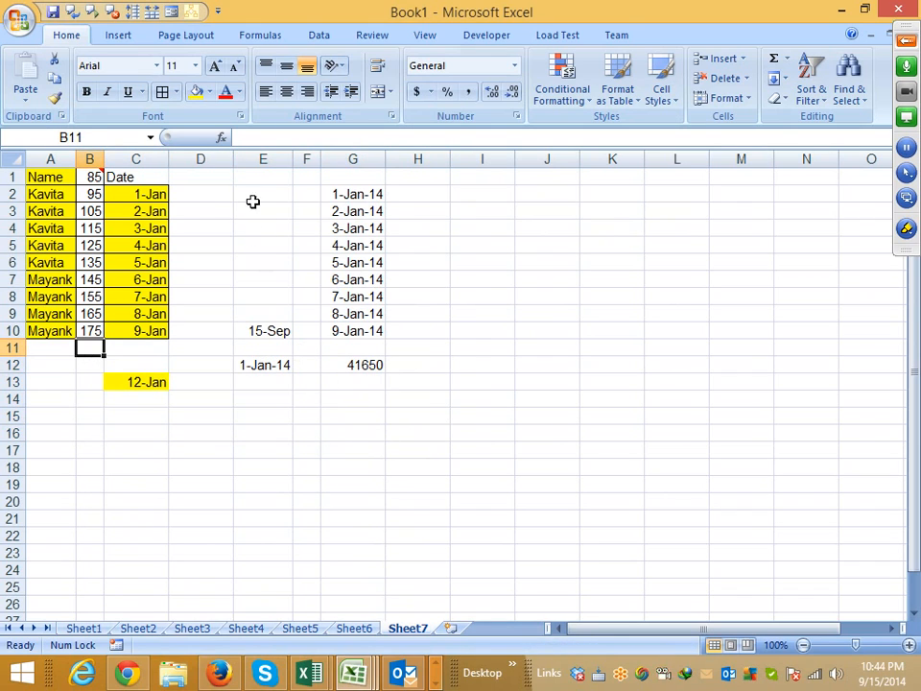
drag(254, 176, 374, 408)
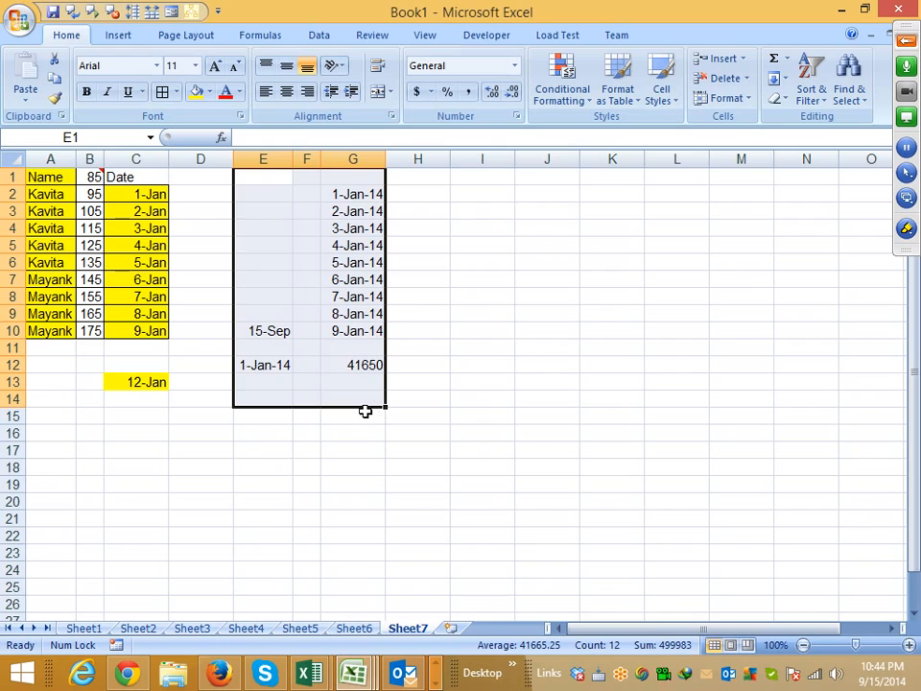
key(Delete)
click(281, 437)
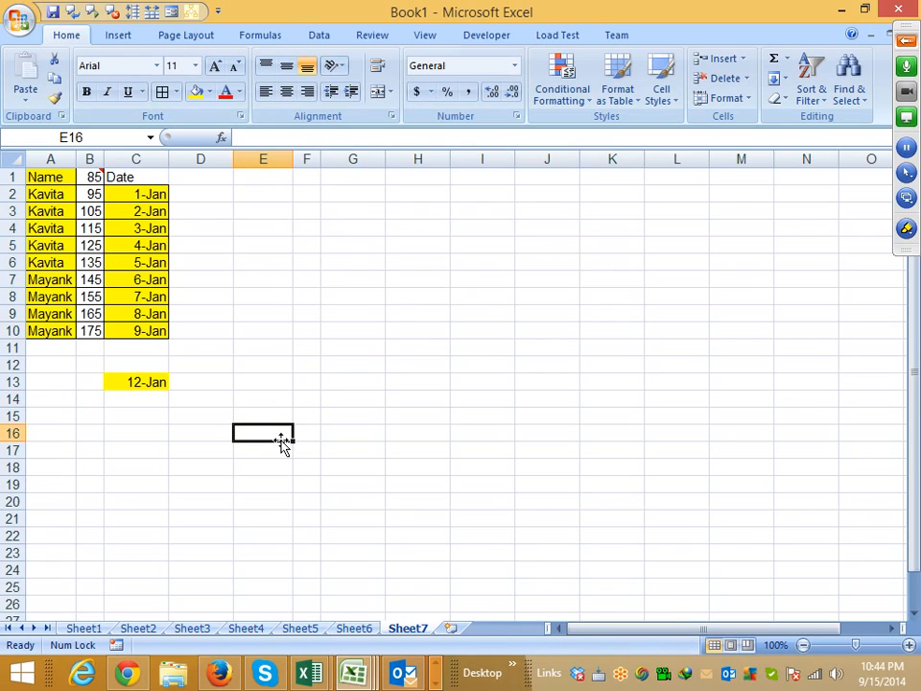
- Copy the dates in C2:C10 and paste only their values and number formats starting at E2
drag(148, 331, 138, 198)
key(ctrl+c)
click(273, 194)
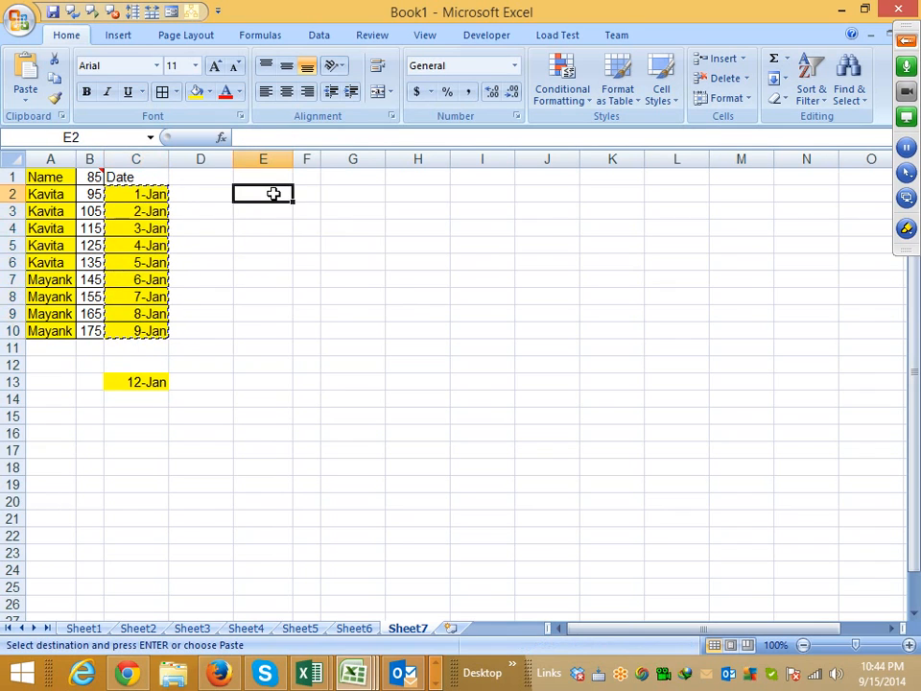
right_click(274, 194)
click(321, 264)
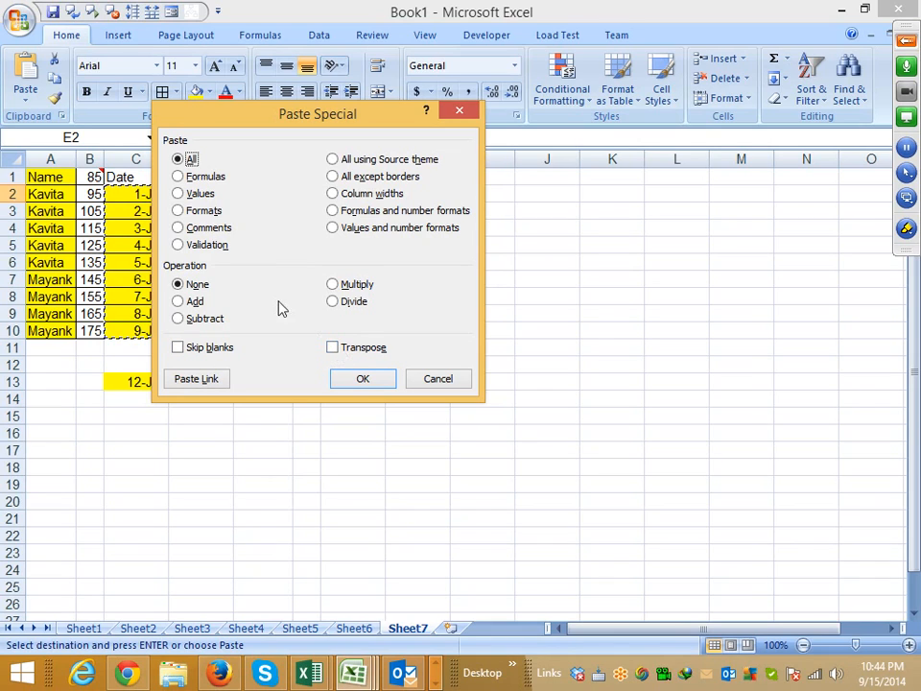
click(362, 212)
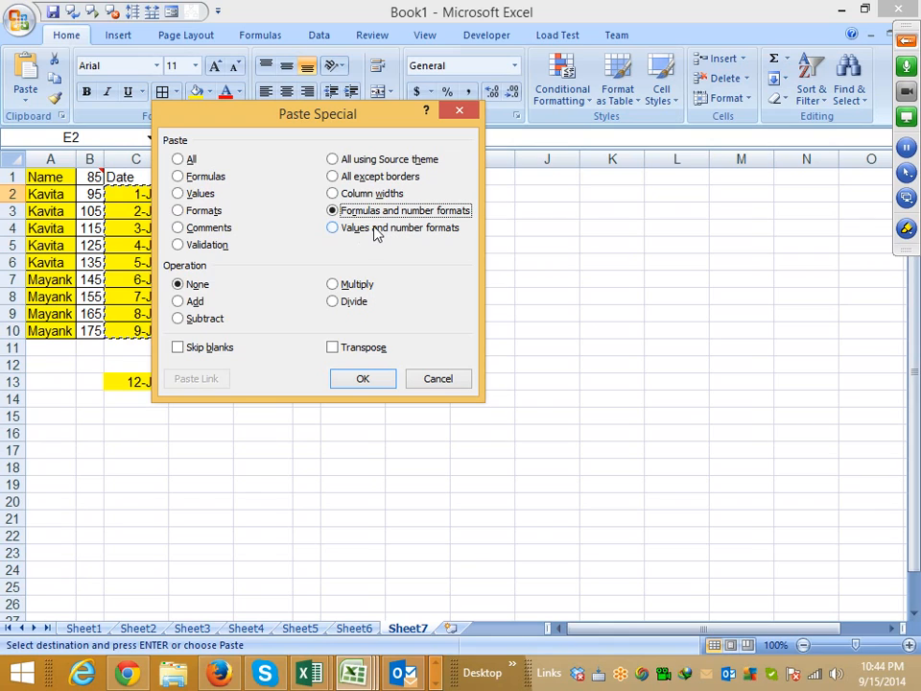
click(357, 233)
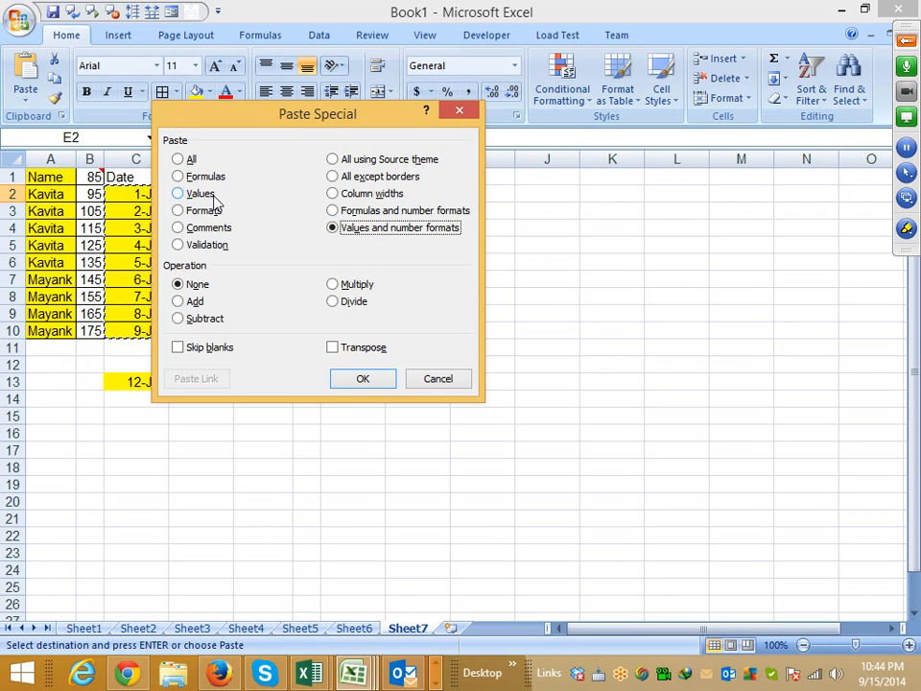
drag(292, 127, 506, 141)
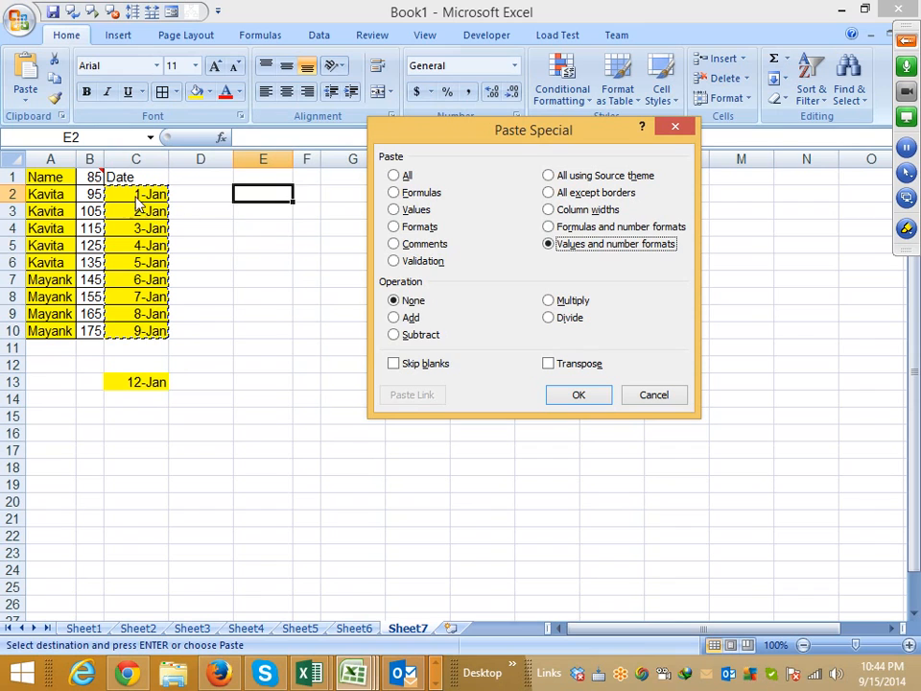
click(578, 394)
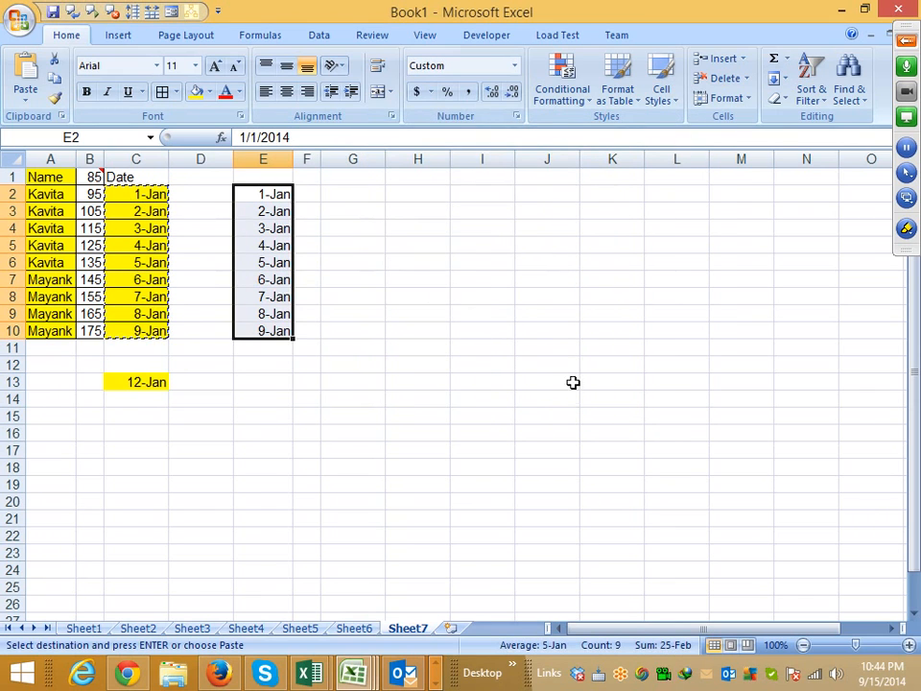
- Preview the Date, Time, Number, Currency and Accounting formats for E2:E10 without applying any of them
click(516, 117)
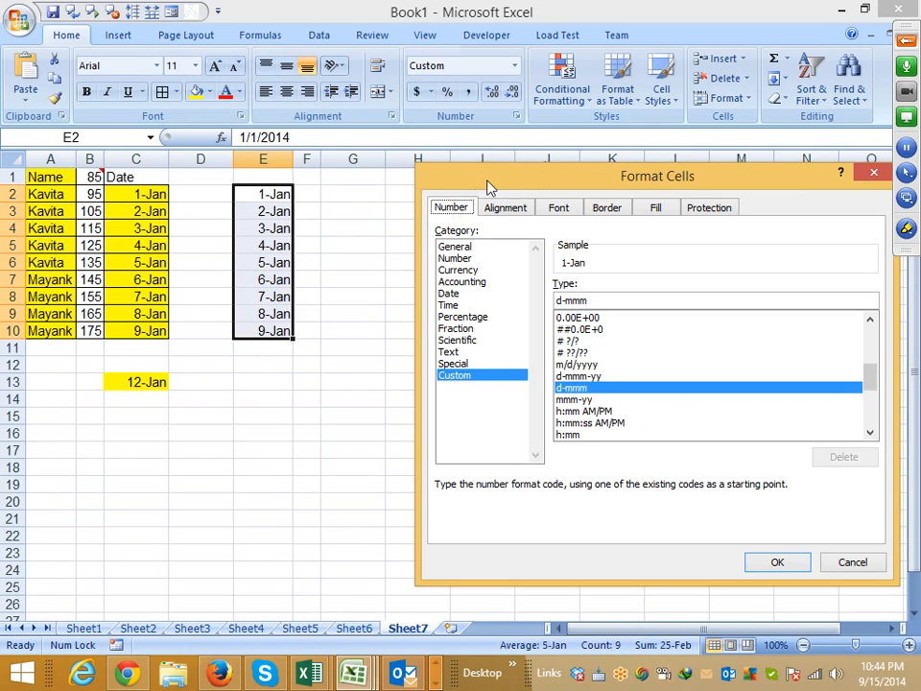
drag(487, 187, 423, 169)
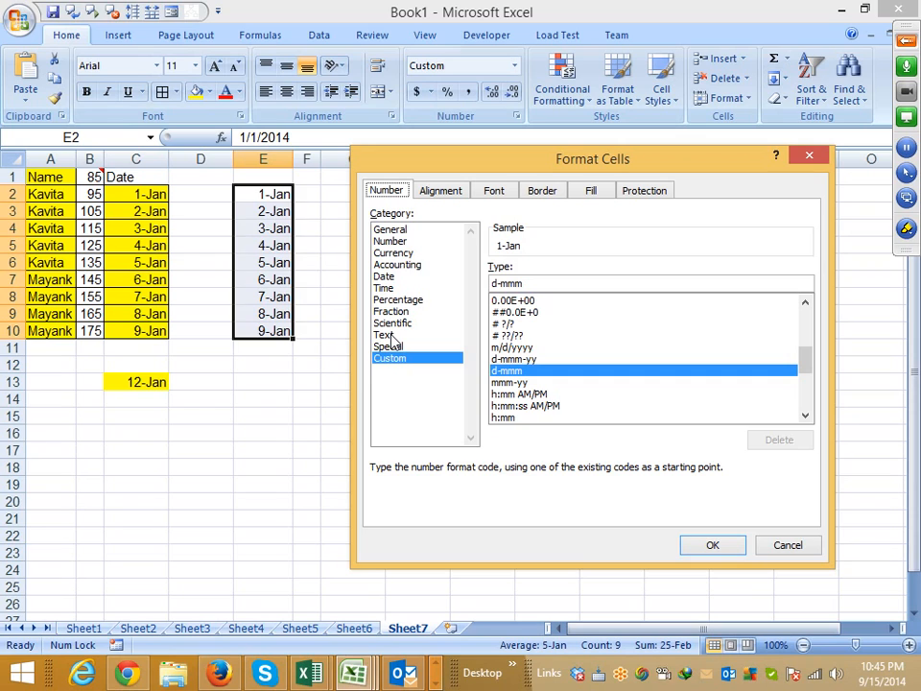
click(386, 277)
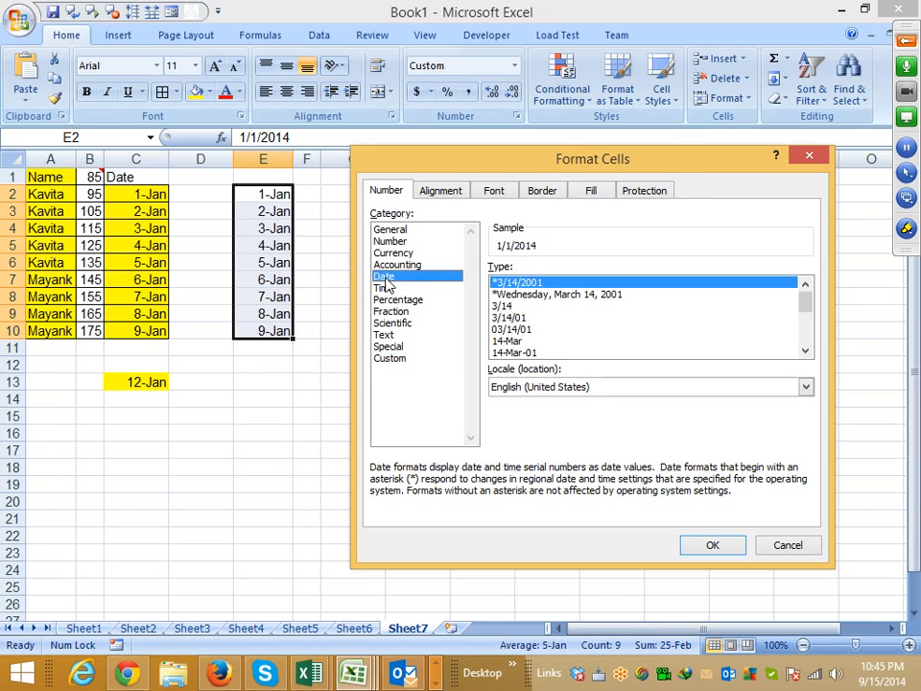
click(385, 289)
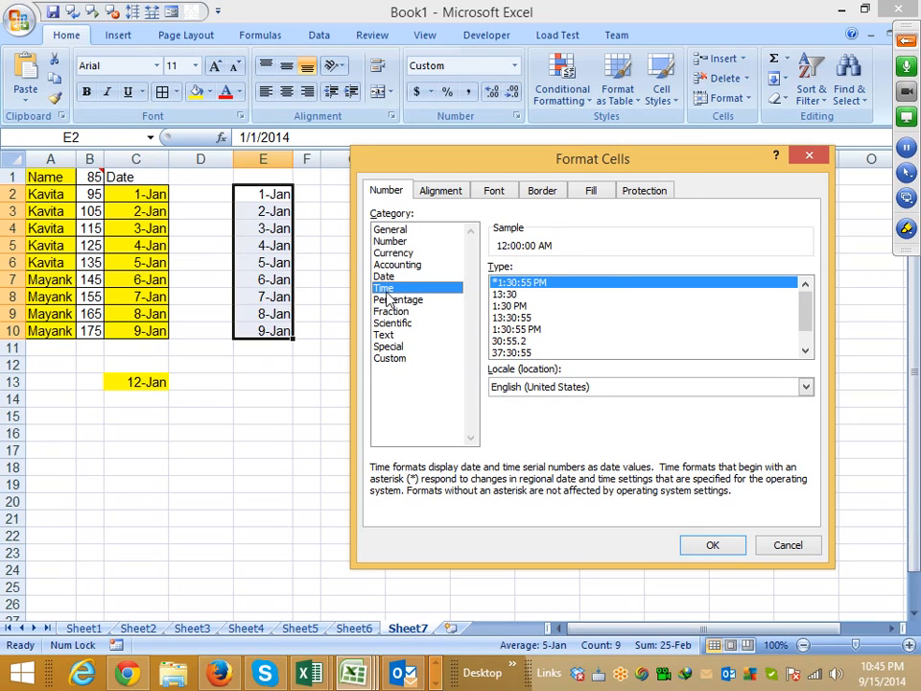
click(391, 241)
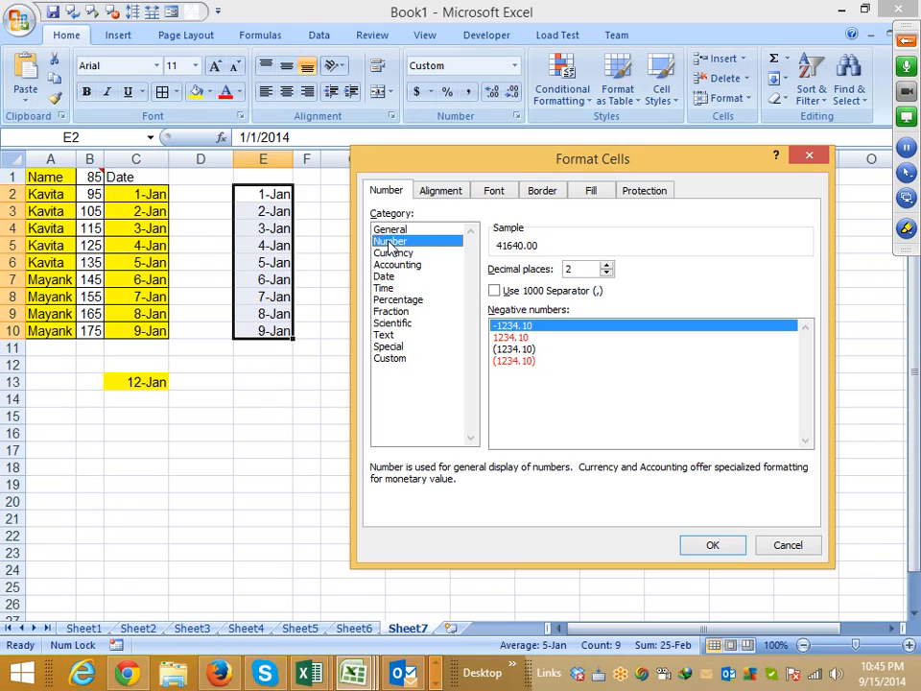
click(403, 252)
click(410, 265)
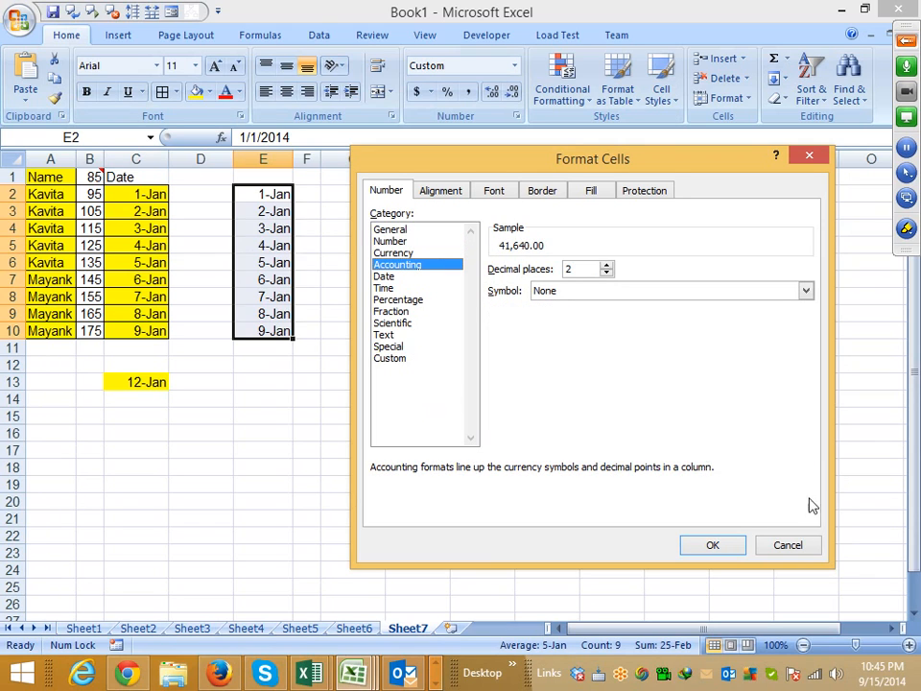
click(788, 545)
text(000000000000000000000000000000000000000000)
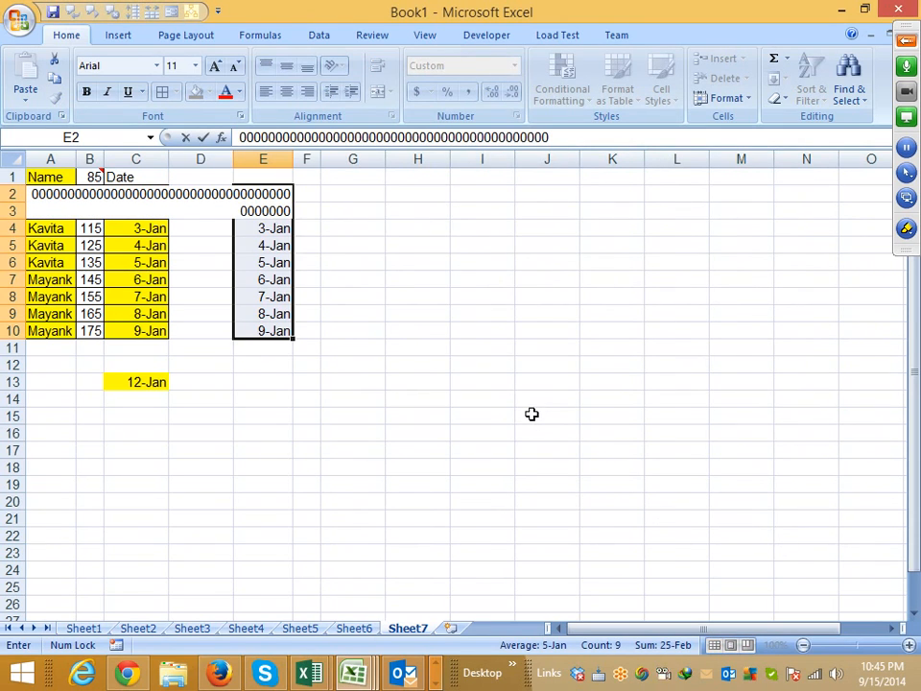
key(Escape)
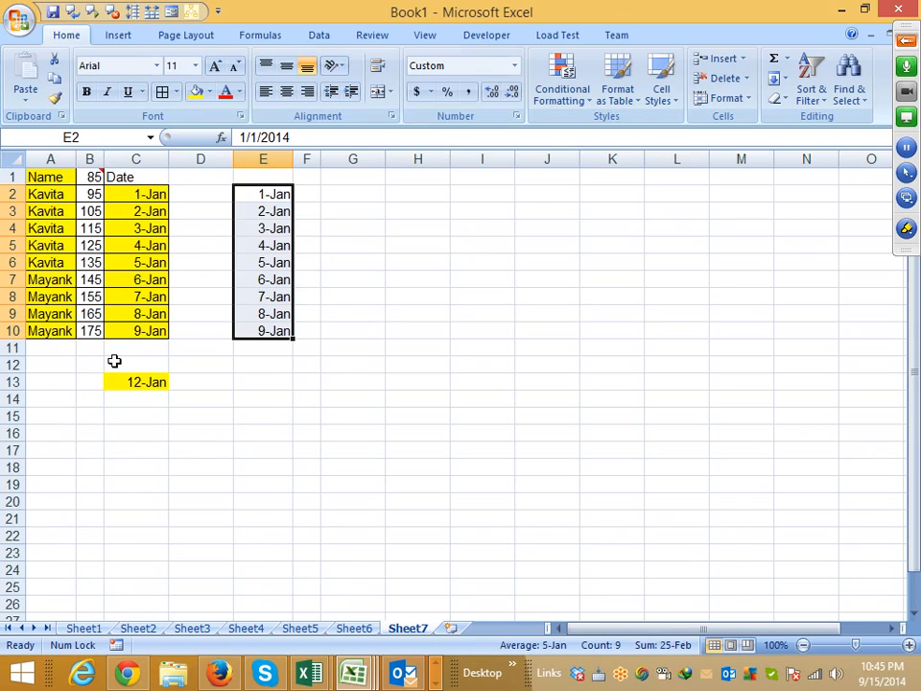
- Add a new worksheet and enter 20 in A3 and 25 in B3
click(451, 629)
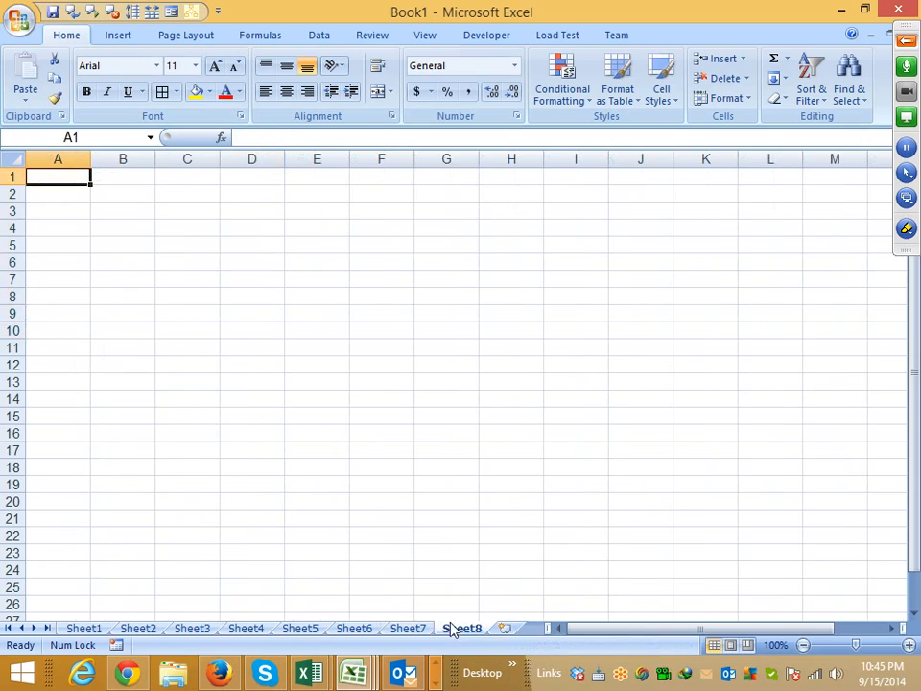
click(85, 209)
text(20)
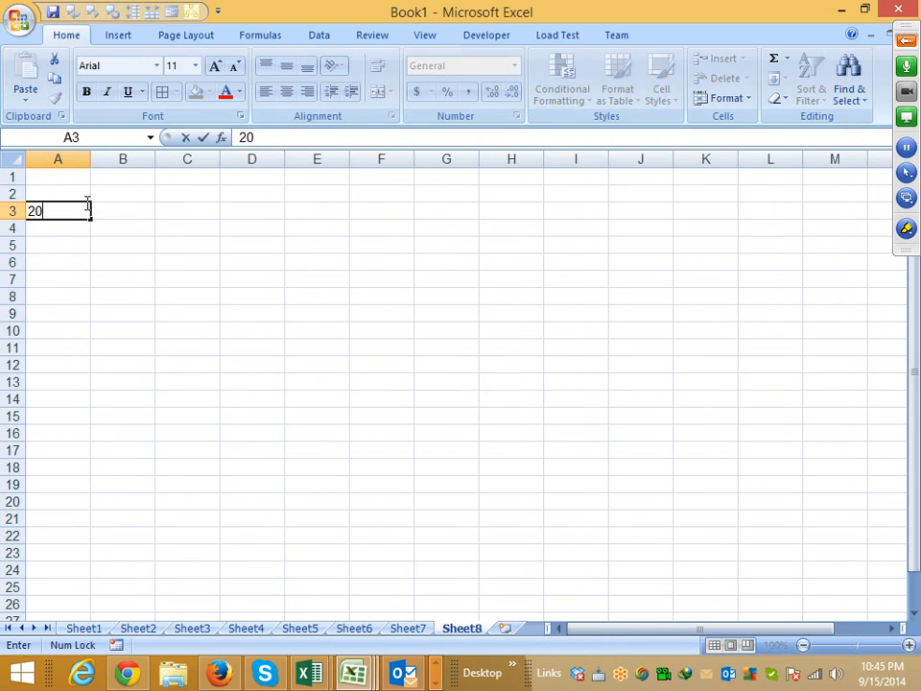
key(Tab)
text(2)
key(Tab)
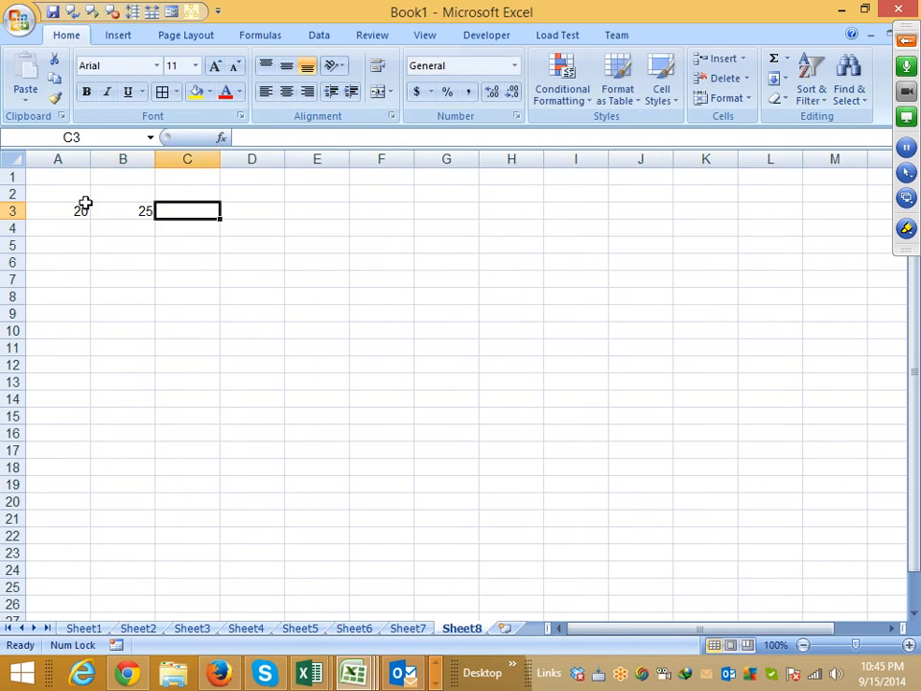
- Try a normal paste of B3 over A3, and set A3 back to 20
key(Left)
key(ctrl+c)
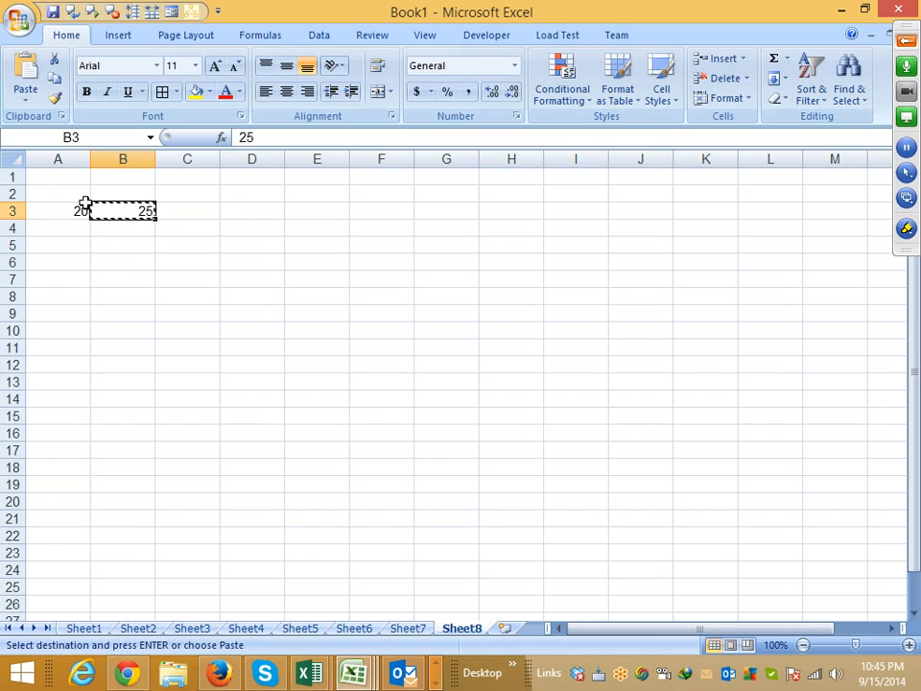
click(85, 204)
key(ctrl+v)
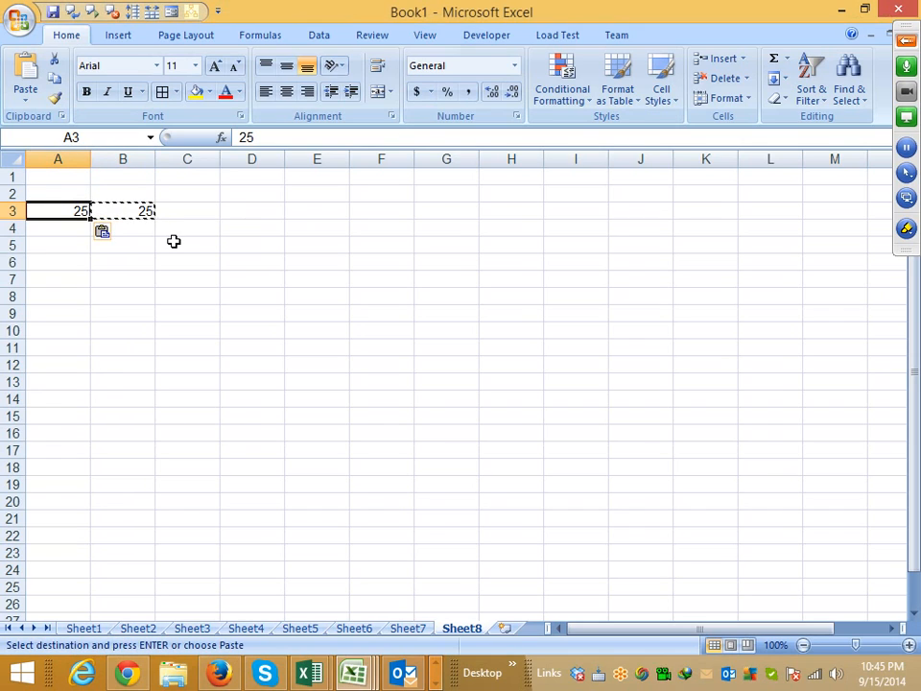
text(20)
key(Escape)
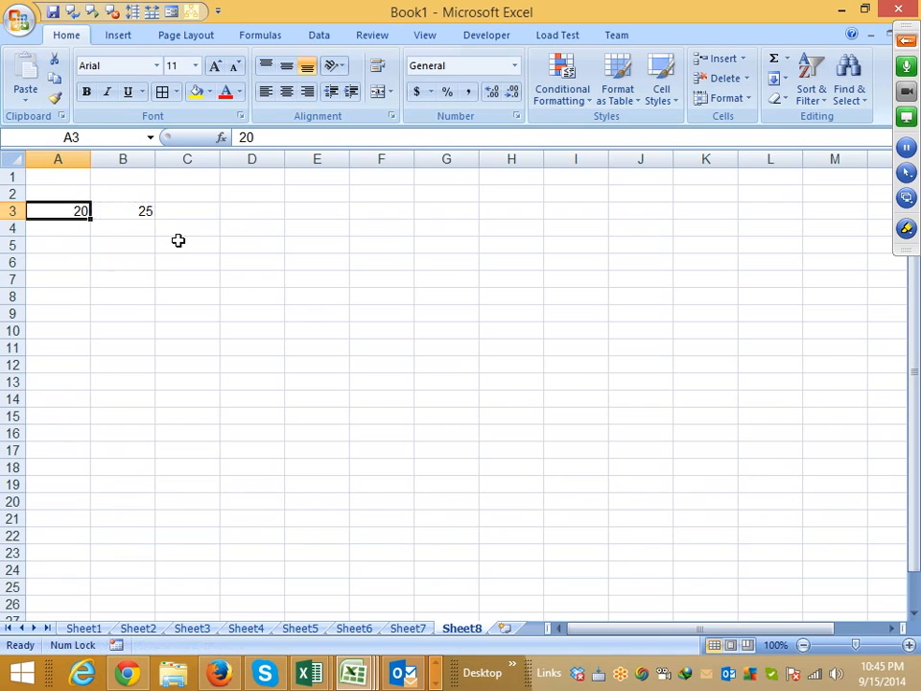
- Copy B3 and paste it onto A3 with Paste Special's Add operation, and undo the paste
click(121, 210)
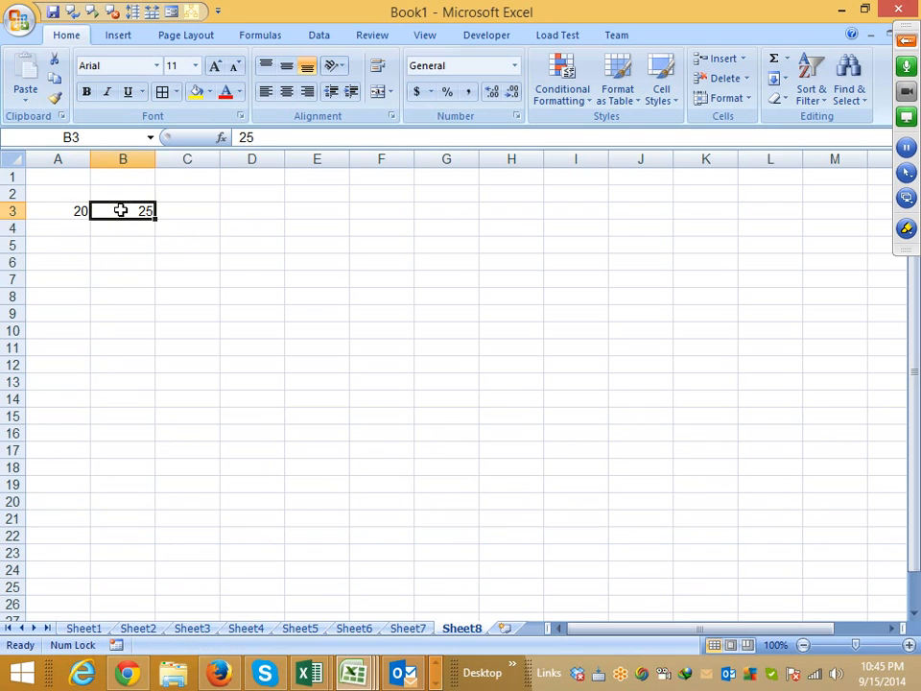
key(ctrl+c)
click(78, 207)
right_click(79, 208)
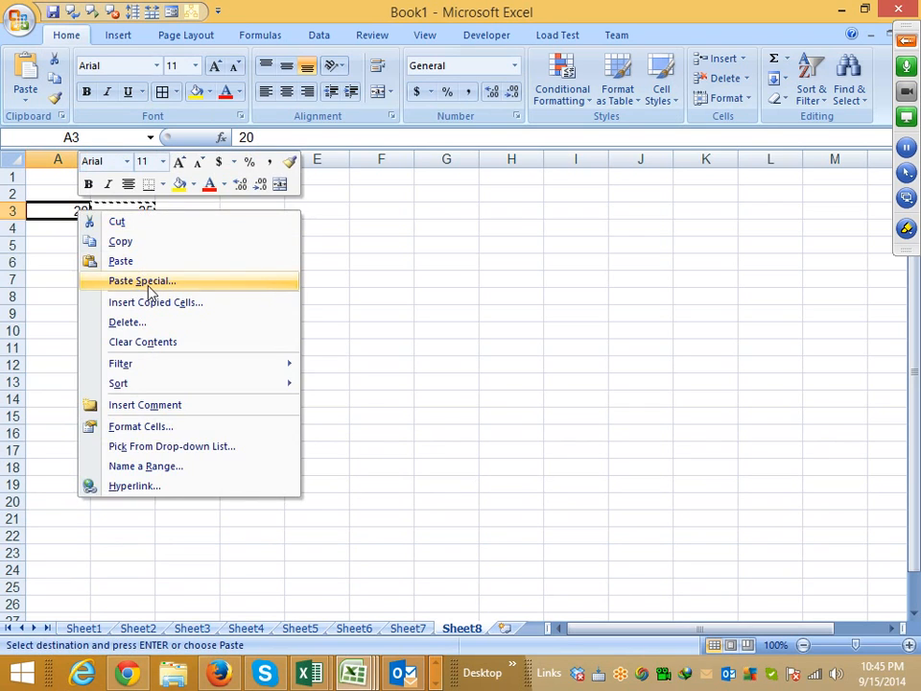
click(144, 281)
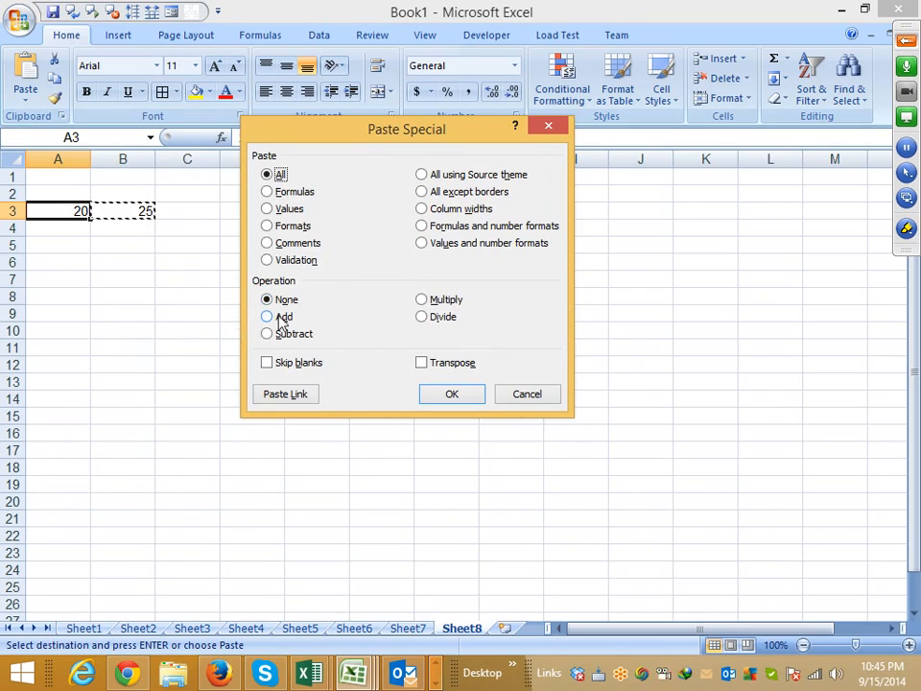
click(280, 318)
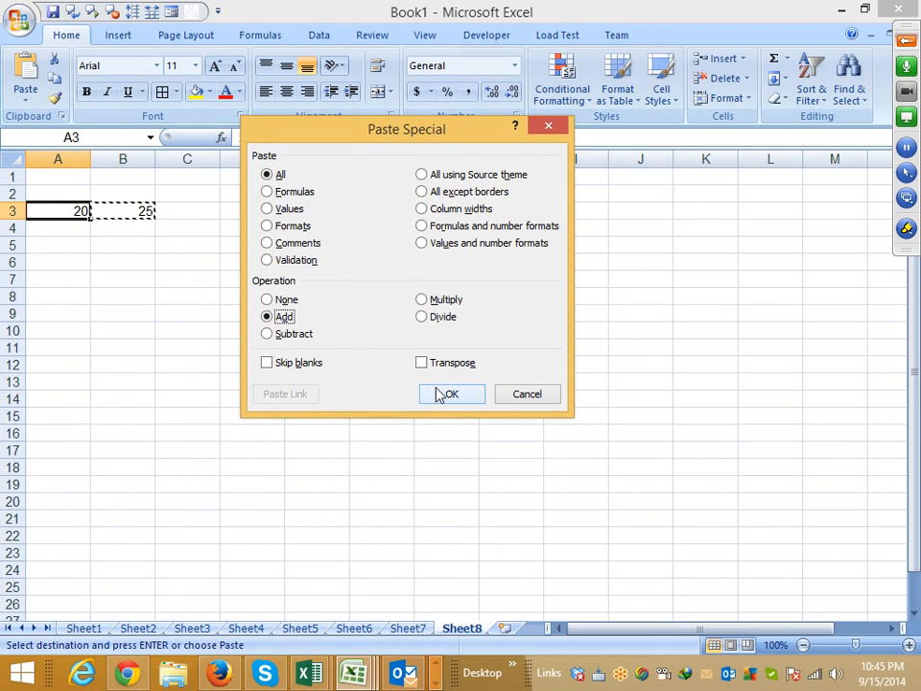
click(441, 394)
click(126, 214)
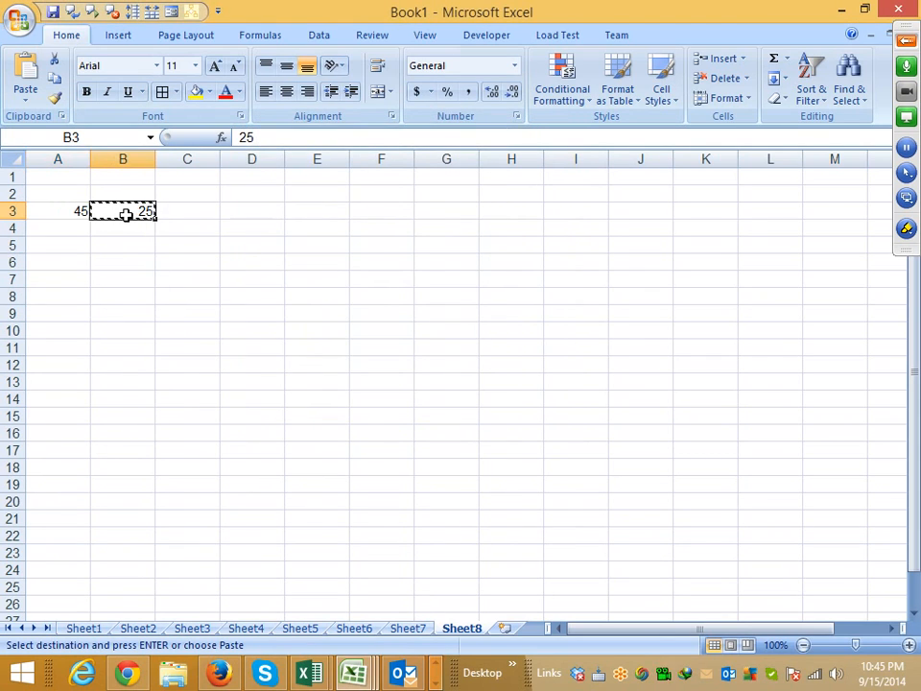
click(70, 210)
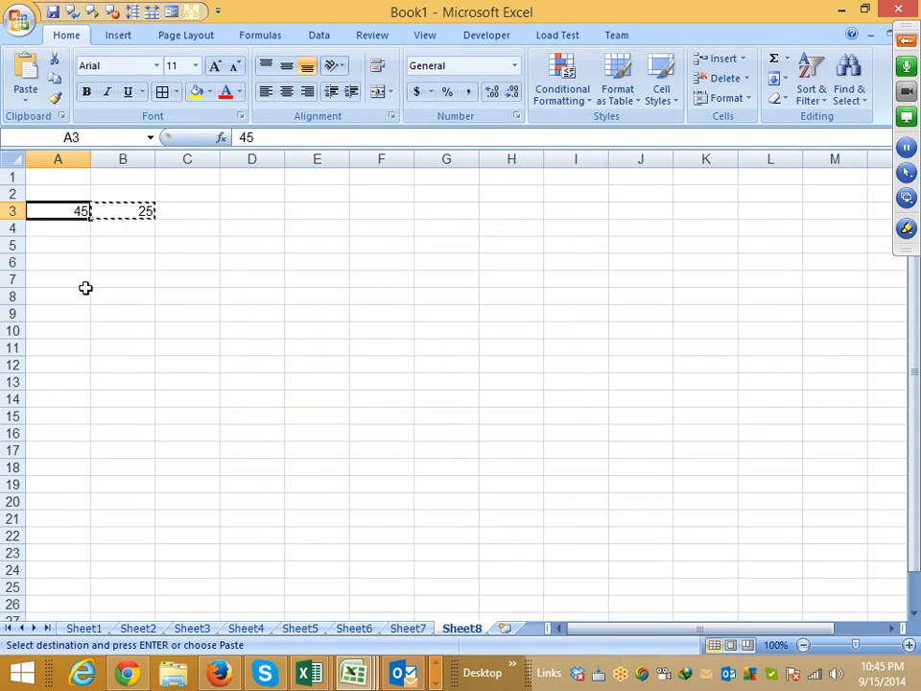
key(ctrl+z)
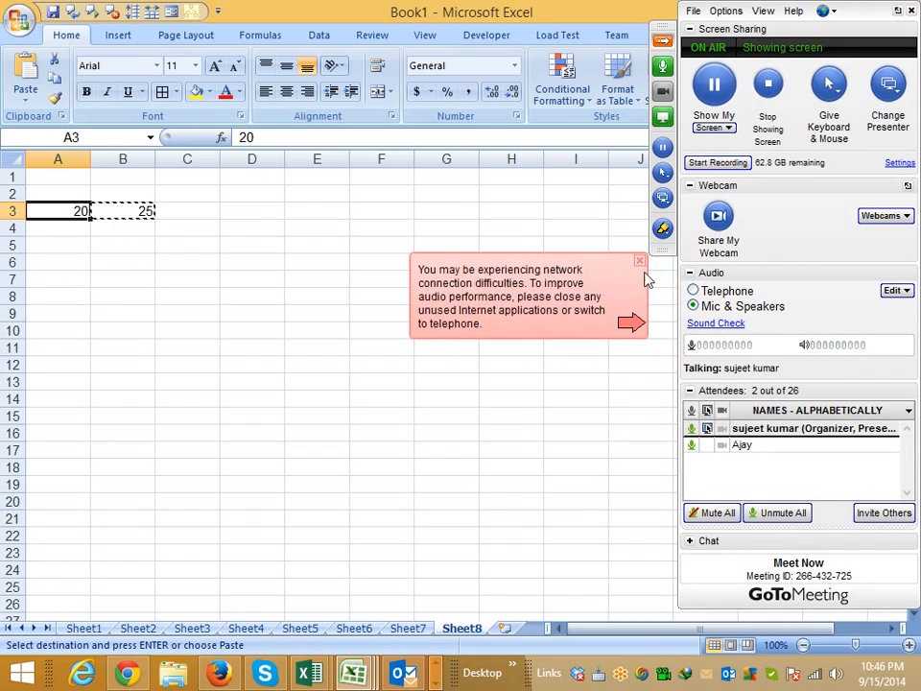
click(639, 261)
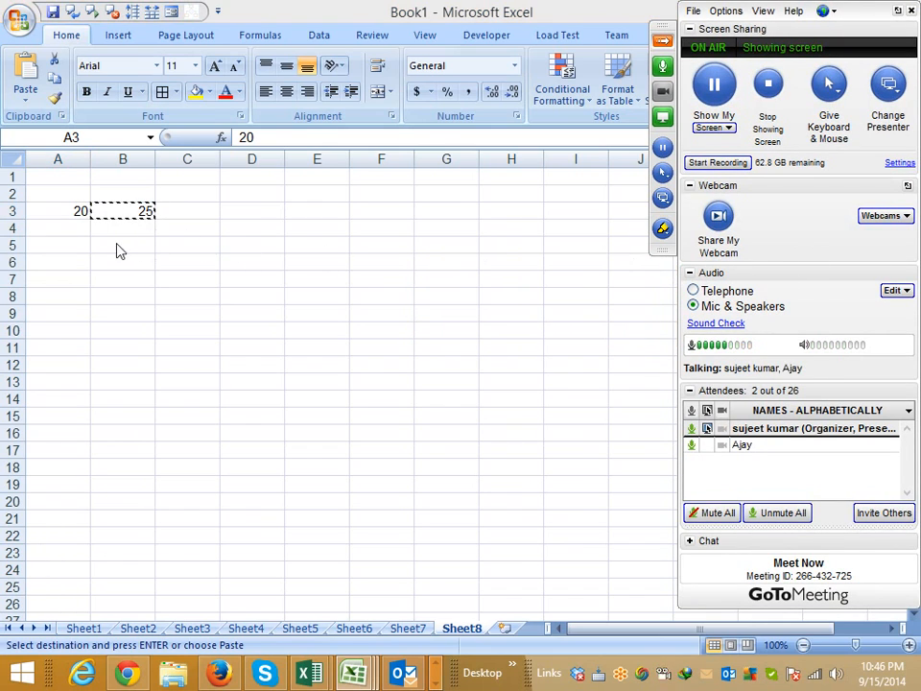
- Preview the Add, Divide and Subtract operations of Paste Special for A3 without applying any of them
click(78, 210)
right_click(78, 210)
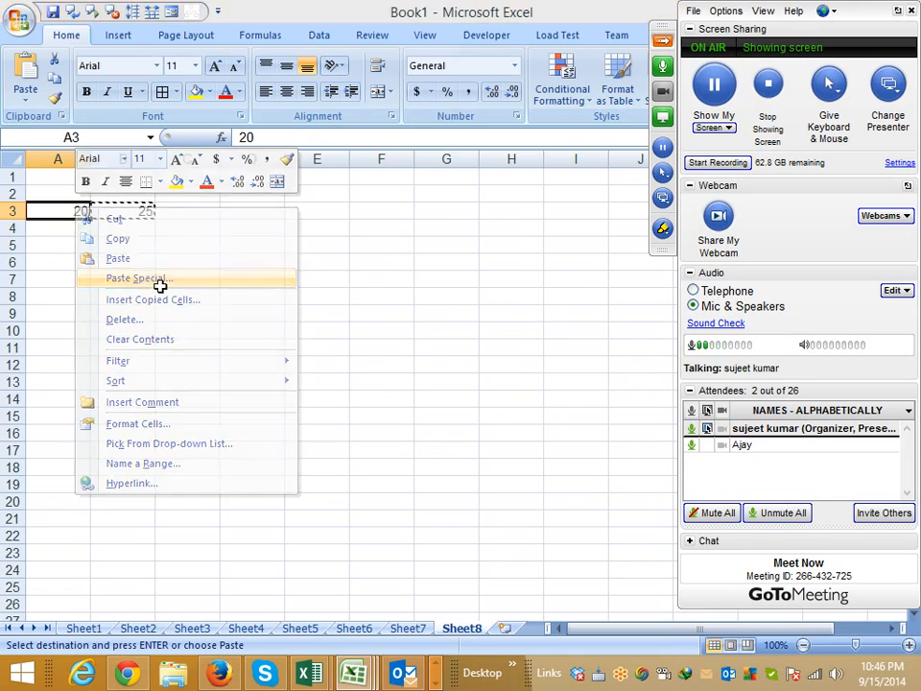
click(158, 284)
click(40, 321)
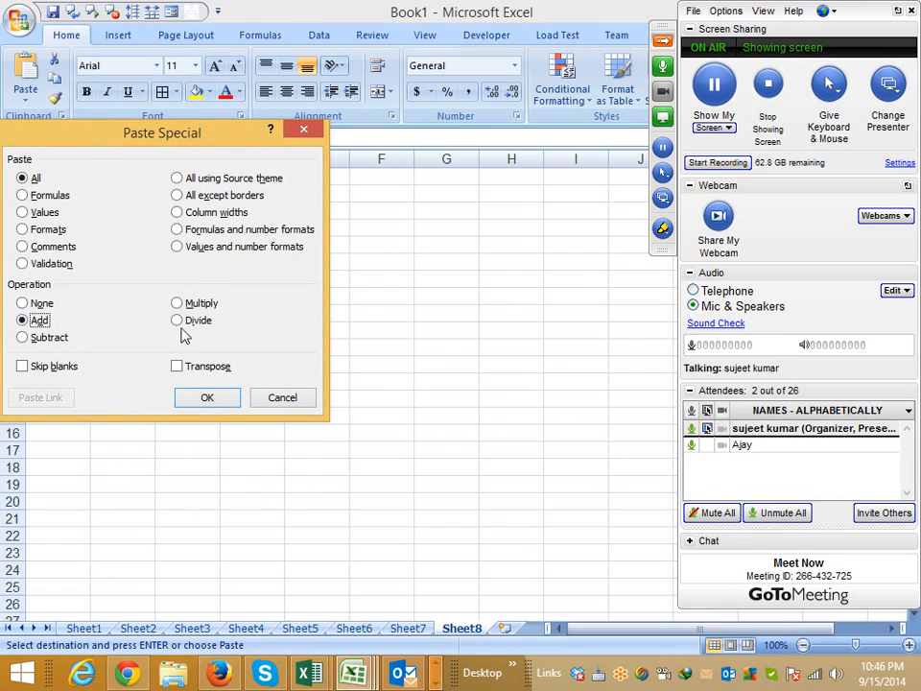
click(180, 320)
click(57, 338)
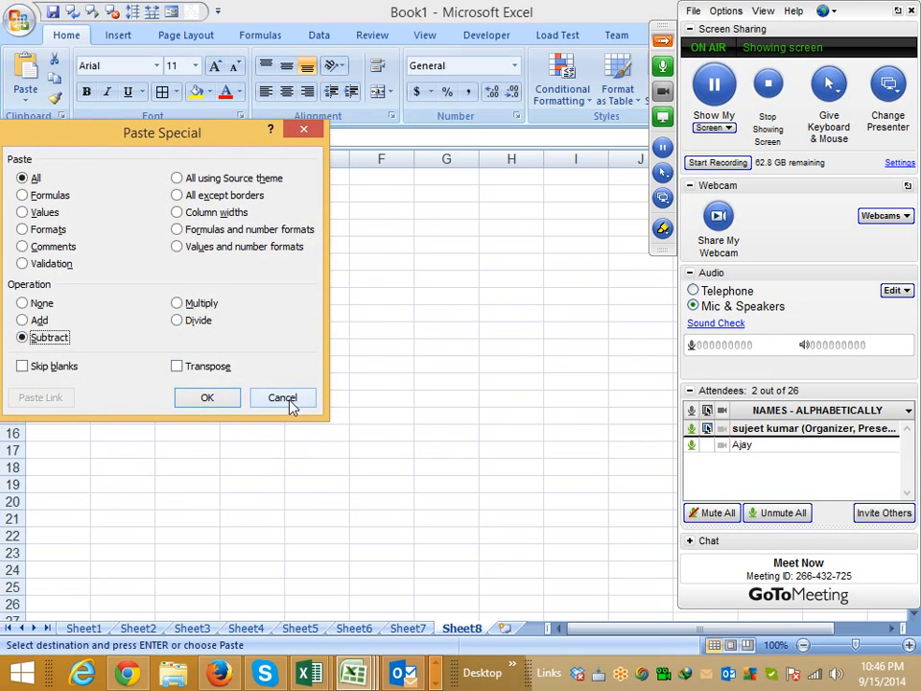
click(291, 406)
click(199, 324)
- Go to Sheet3 and clear the contents of column C
click(410, 629)
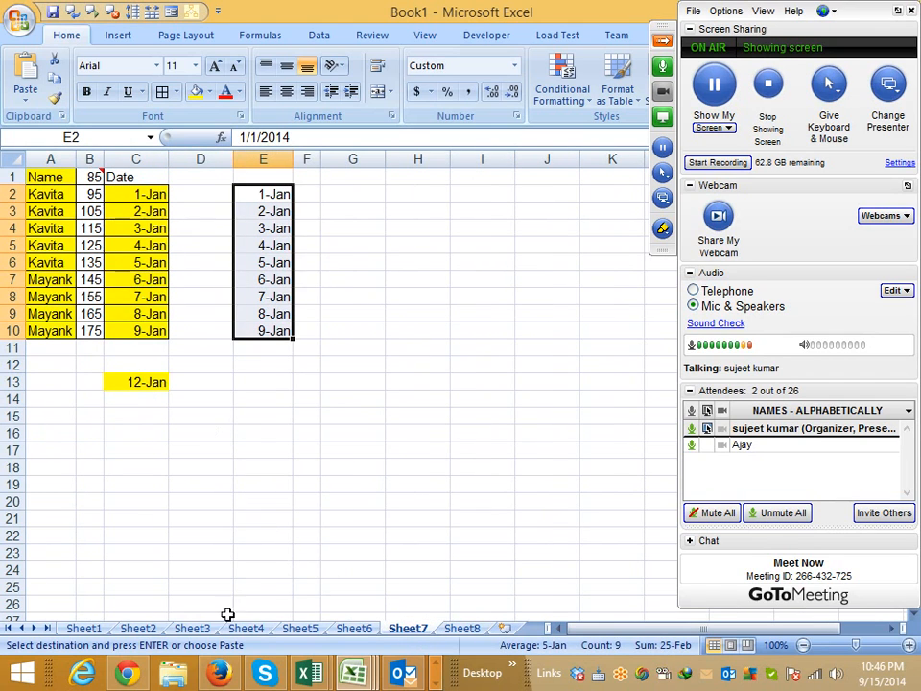
click(88, 630)
click(129, 630)
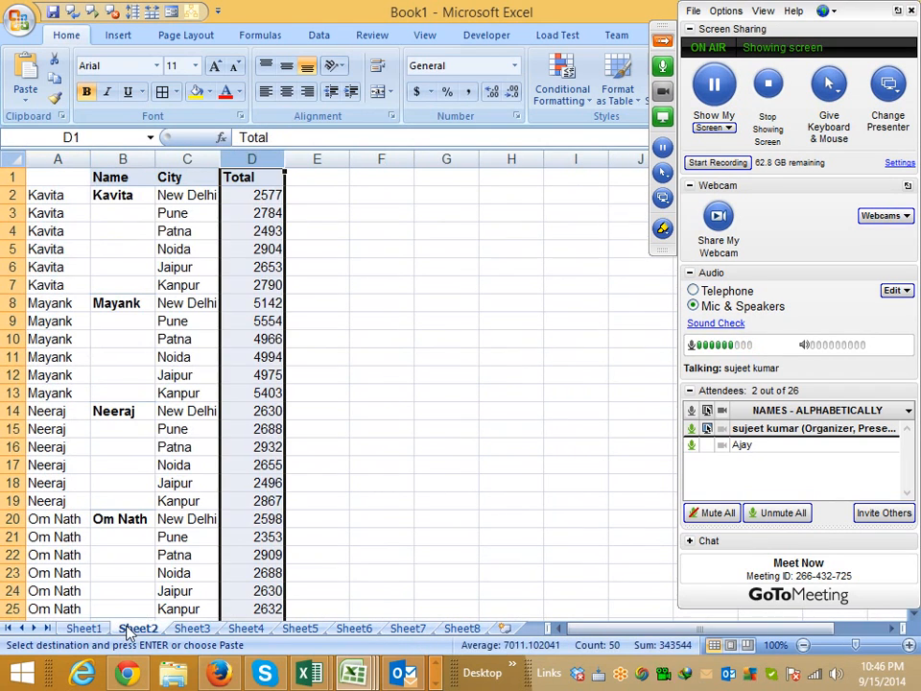
click(190, 629)
click(251, 400)
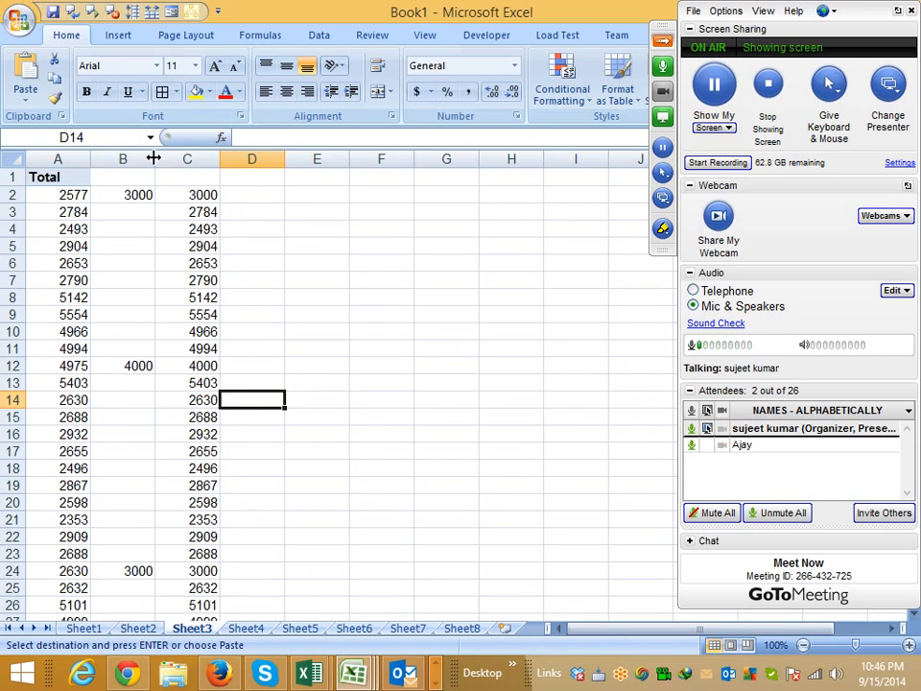
click(175, 159)
key(Delete)
click(267, 227)
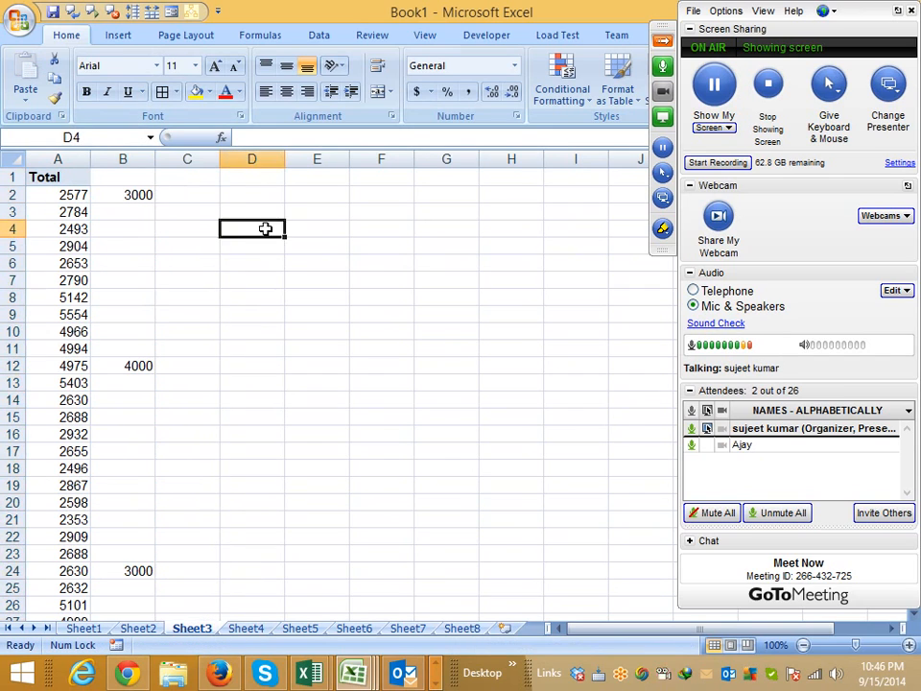
- Examine which cells of column B hold replacement values and which are blank beside the totals in column A
click(140, 195)
click(137, 362)
click(139, 551)
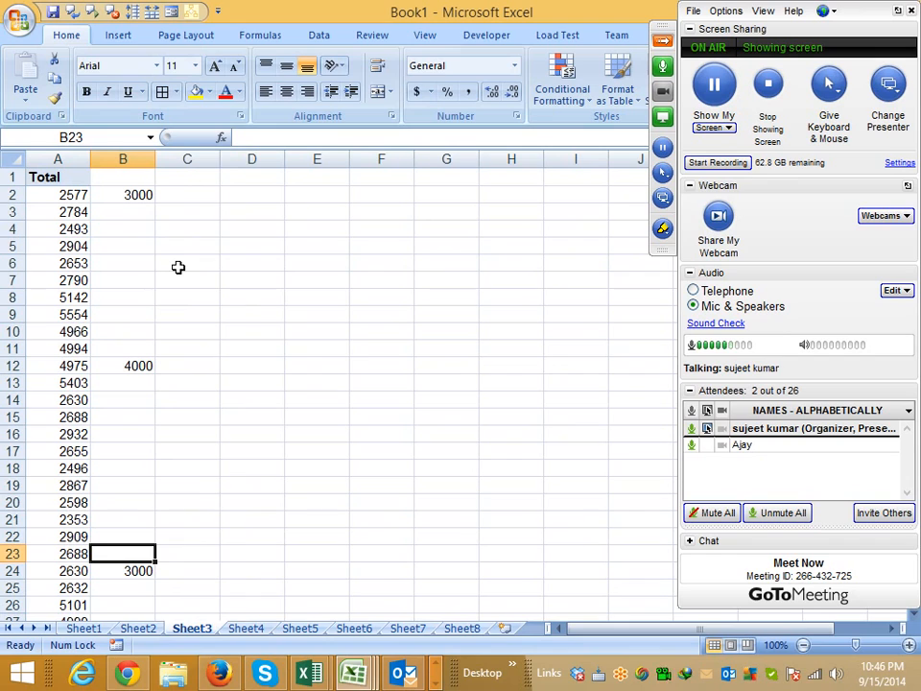
click(132, 196)
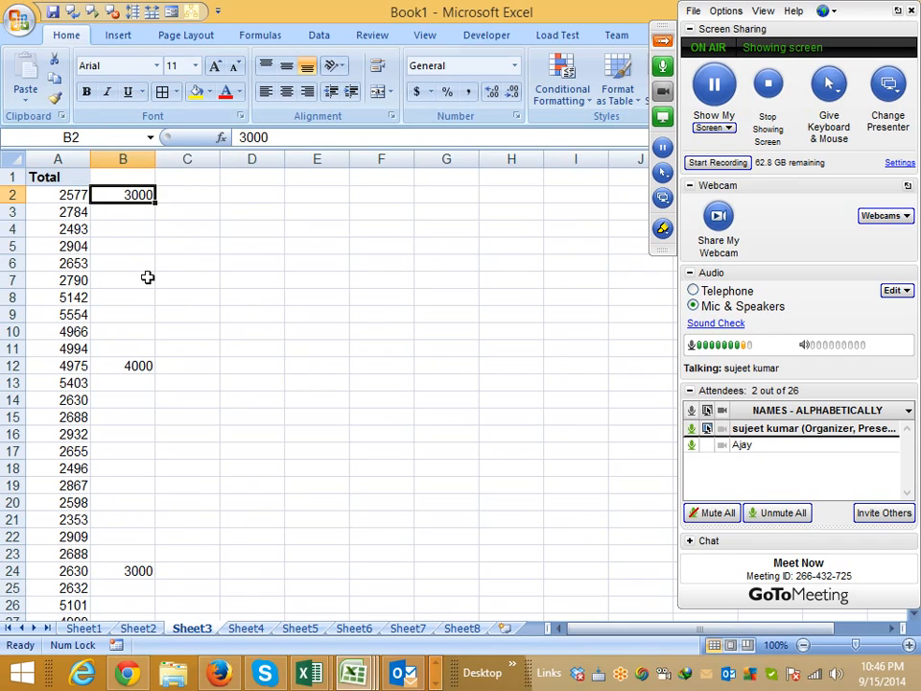
click(122, 159)
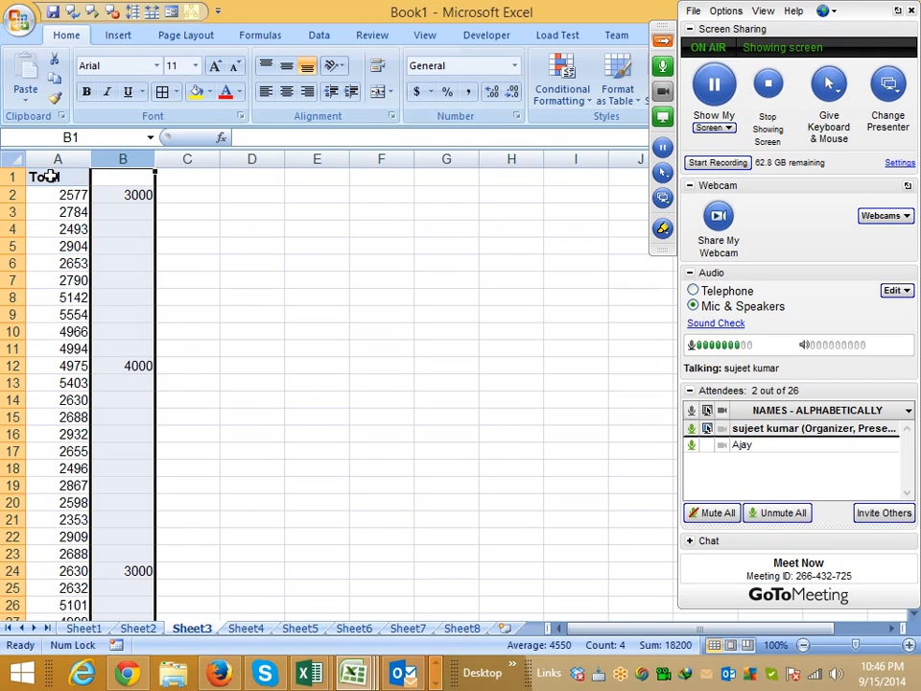
click(197, 245)
drag(138, 213, 138, 347)
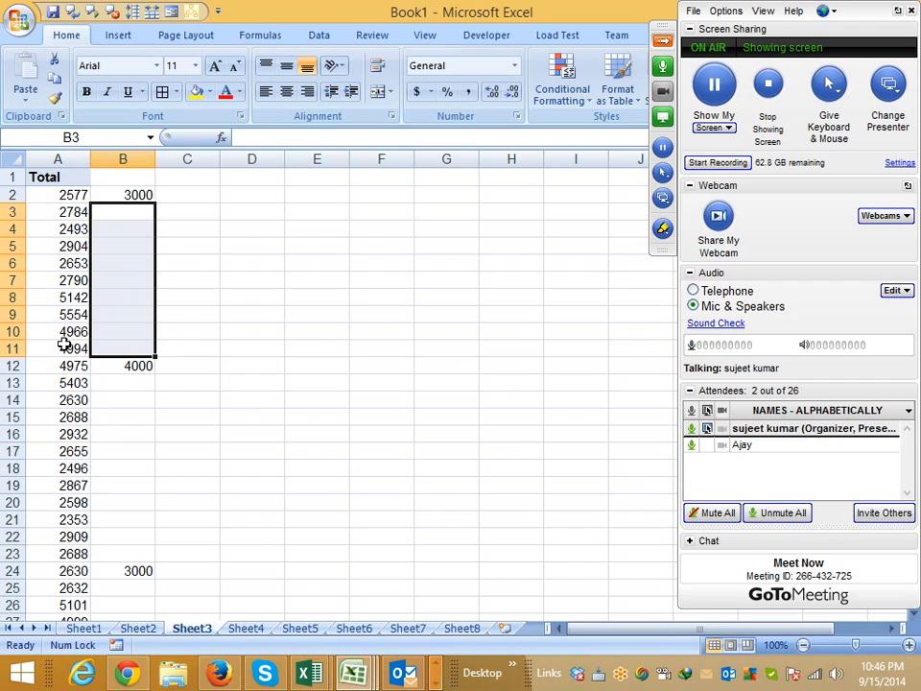
click(202, 245)
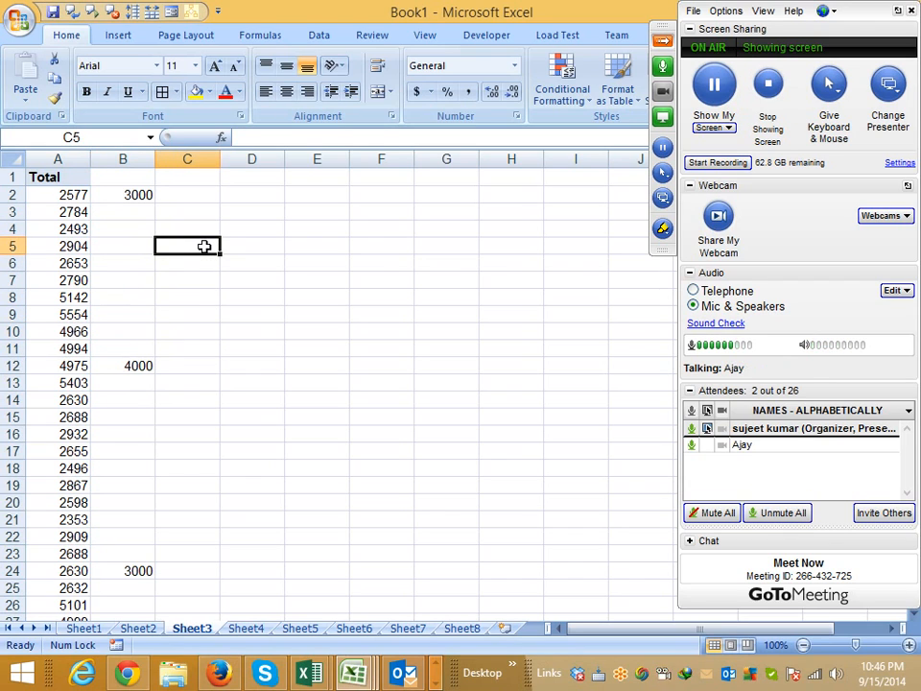
- Copy column B and paste it over column A with the Skip blanks option of Paste Special
click(127, 158)
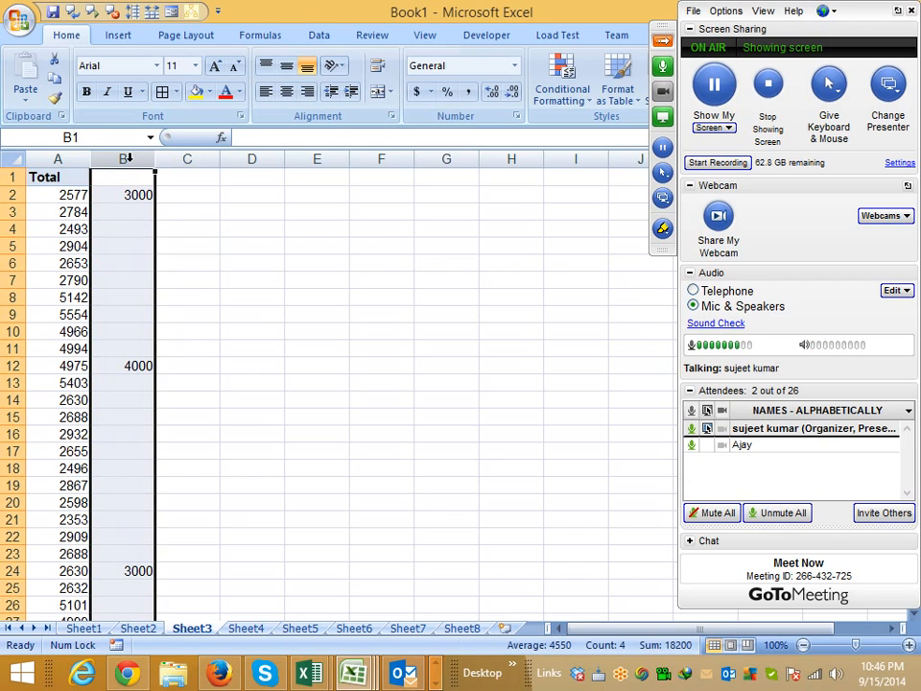
key(ctrl+c)
click(71, 158)
right_click(76, 159)
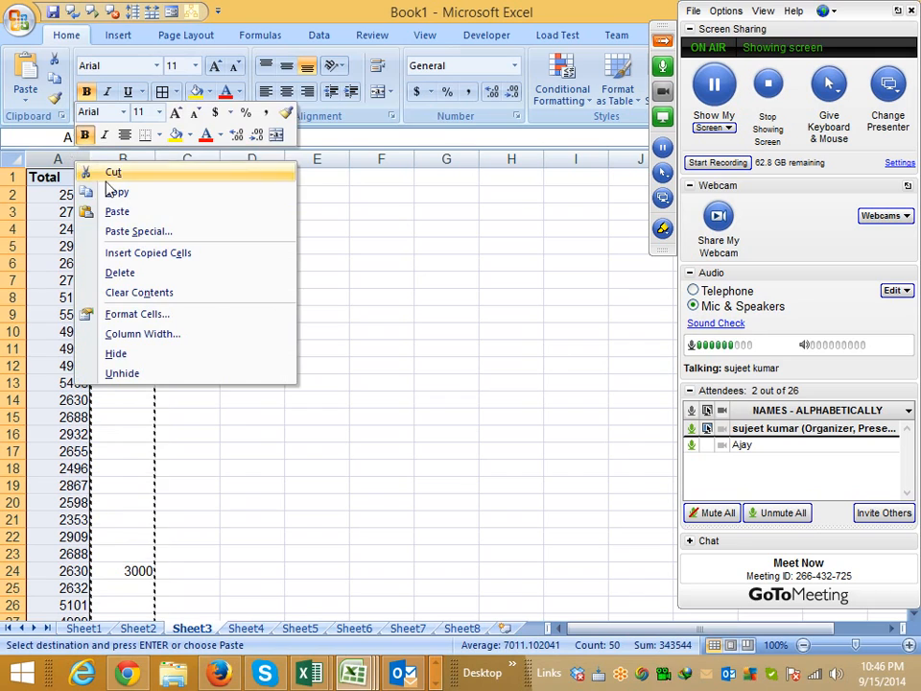
click(144, 231)
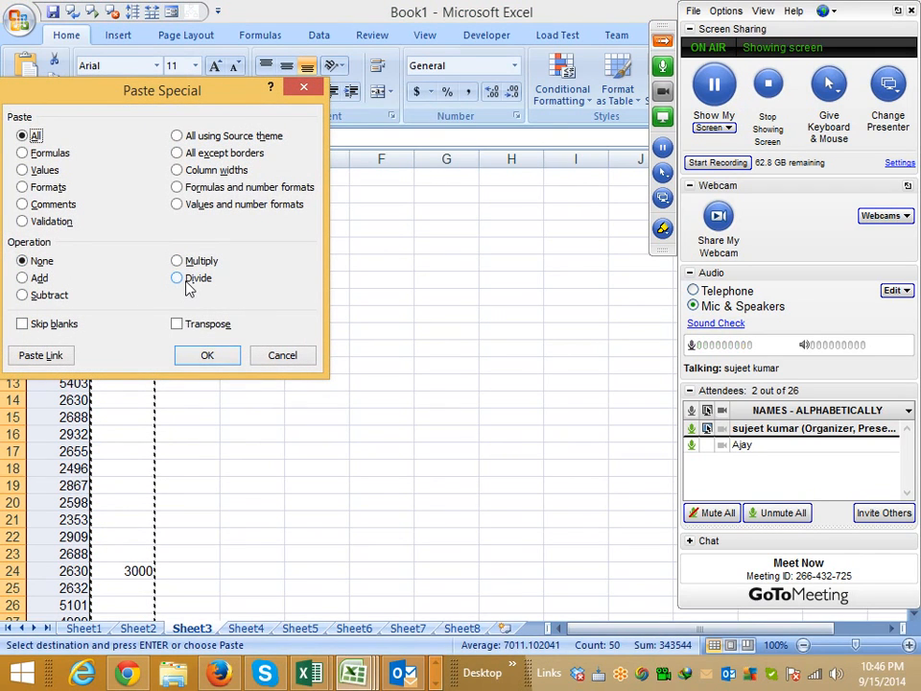
click(64, 325)
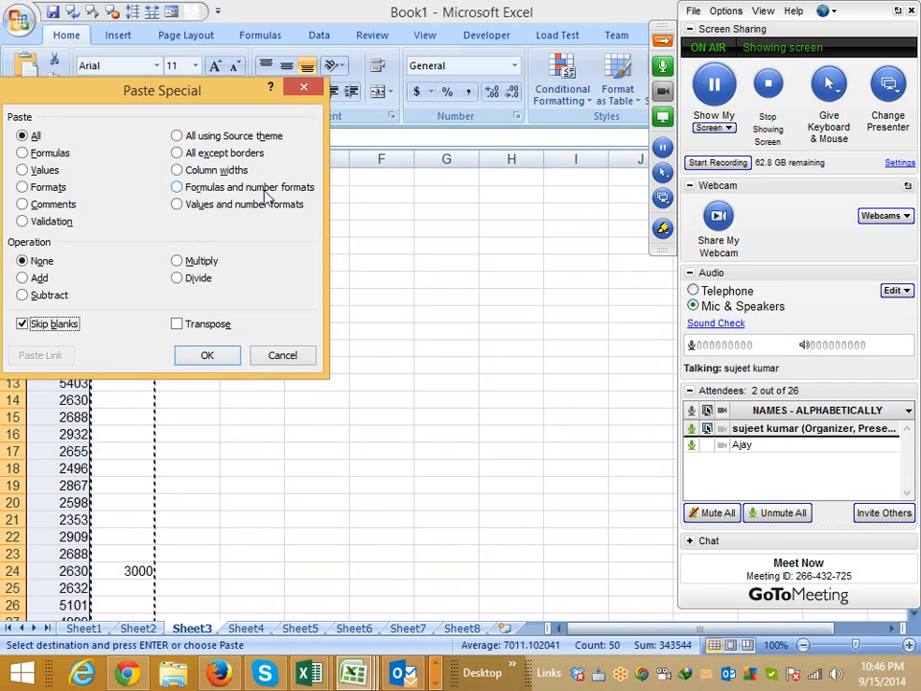
drag(192, 90, 406, 119)
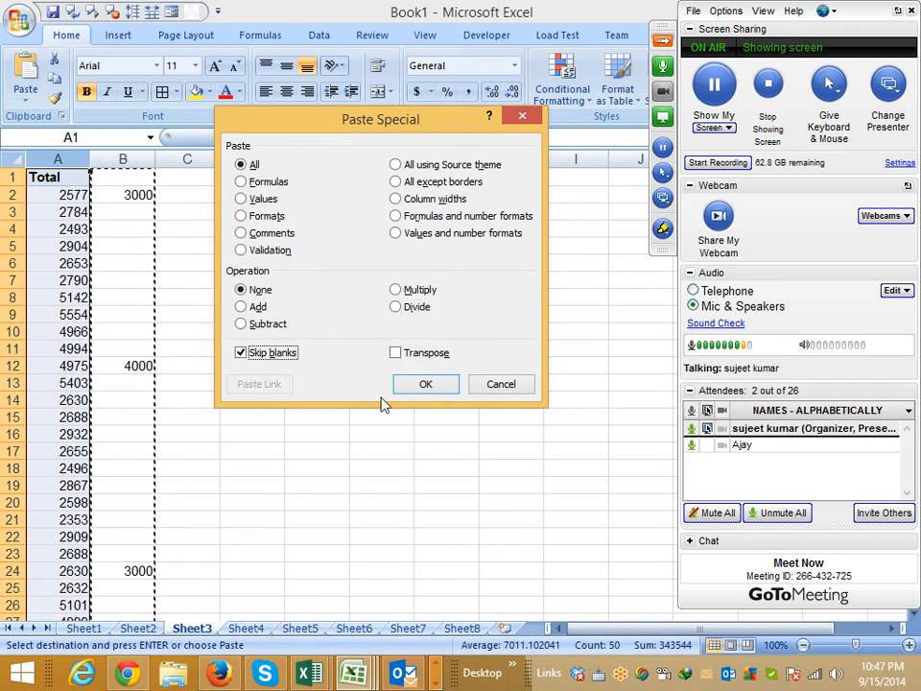
click(422, 384)
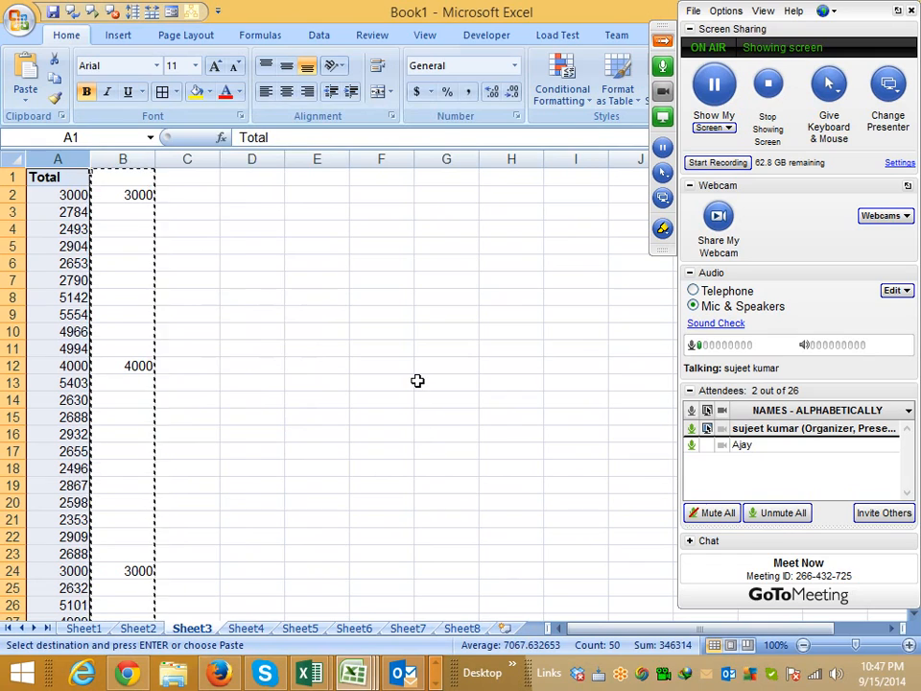
key(Escape)
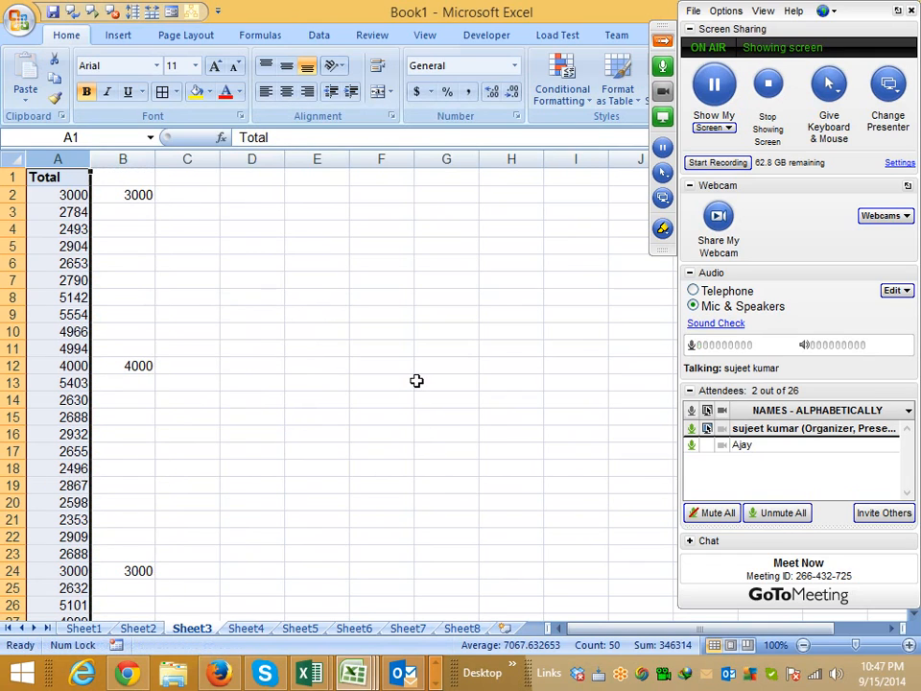
- Enter the row labels Month in D5 and Sale in D6
click(254, 242)
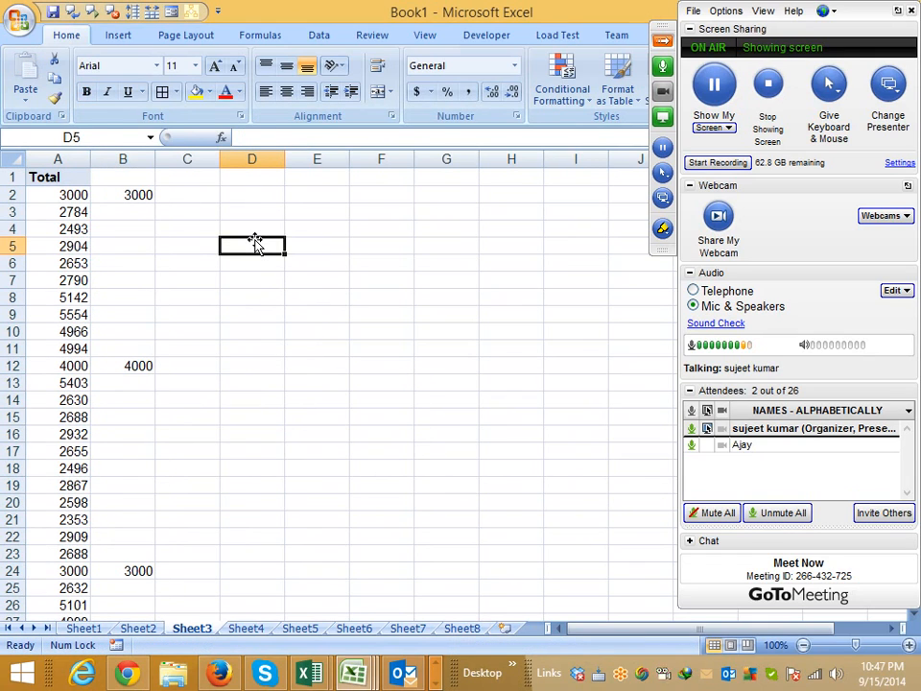
text(Month)
key(Return)
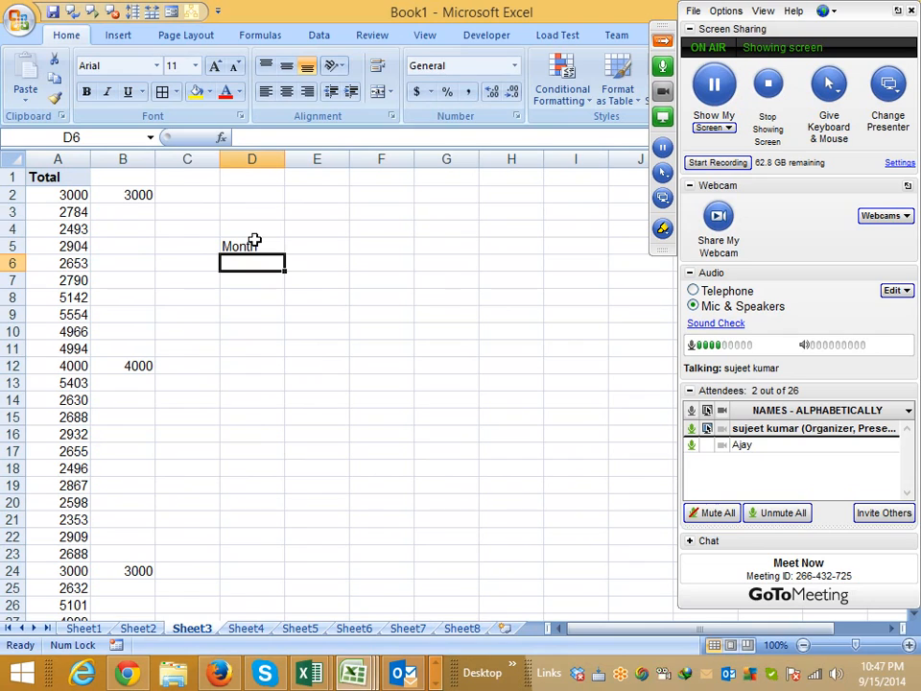
text(SAle)
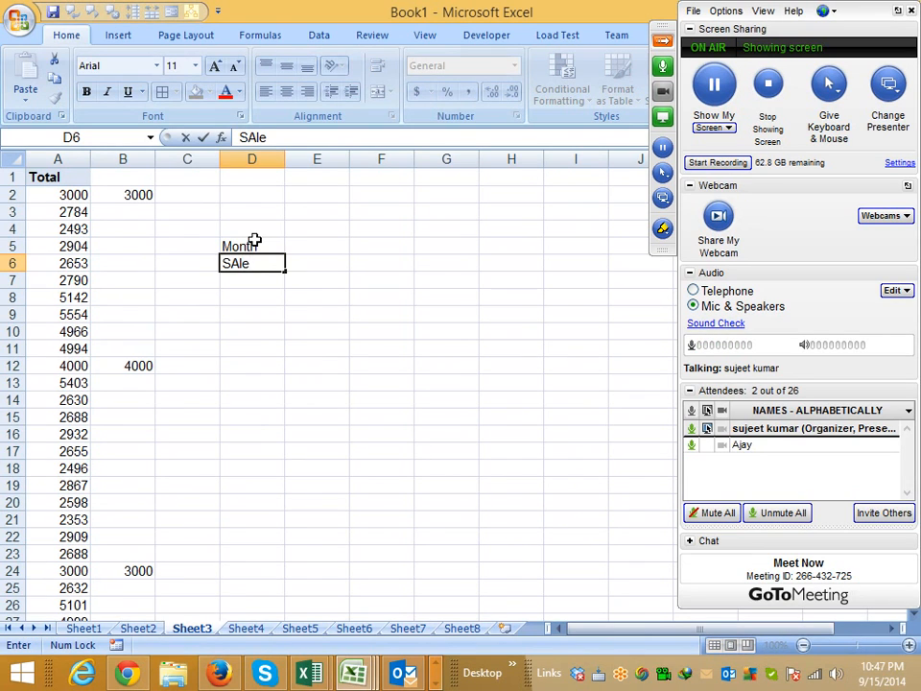
key(Return)
- Enter Jan in E5 and fill the month series across to Apr in H5
key(Right)
key(Up)
key(Up)
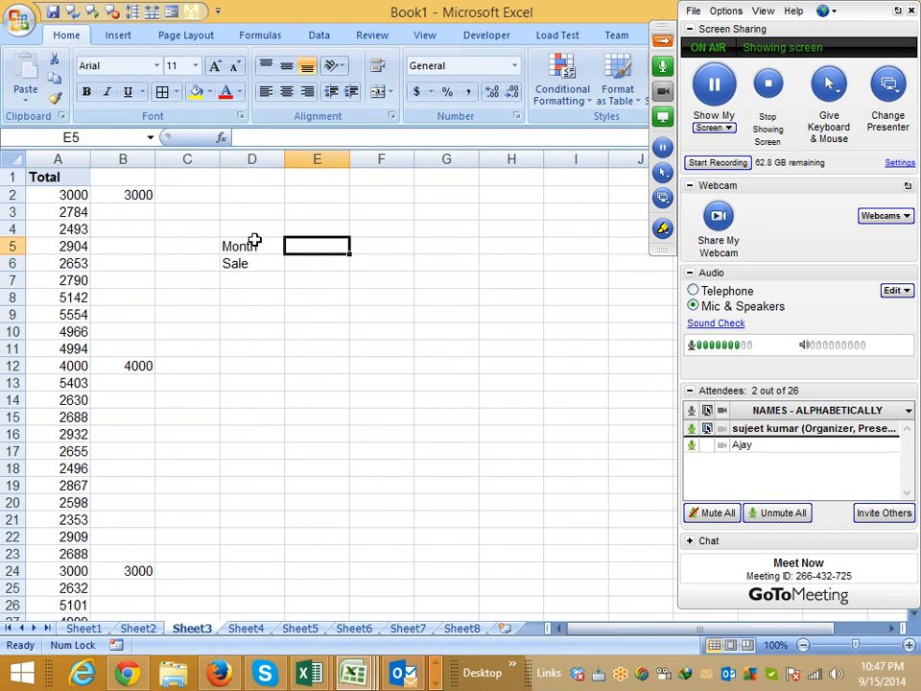
text(Jan)
click(317, 296)
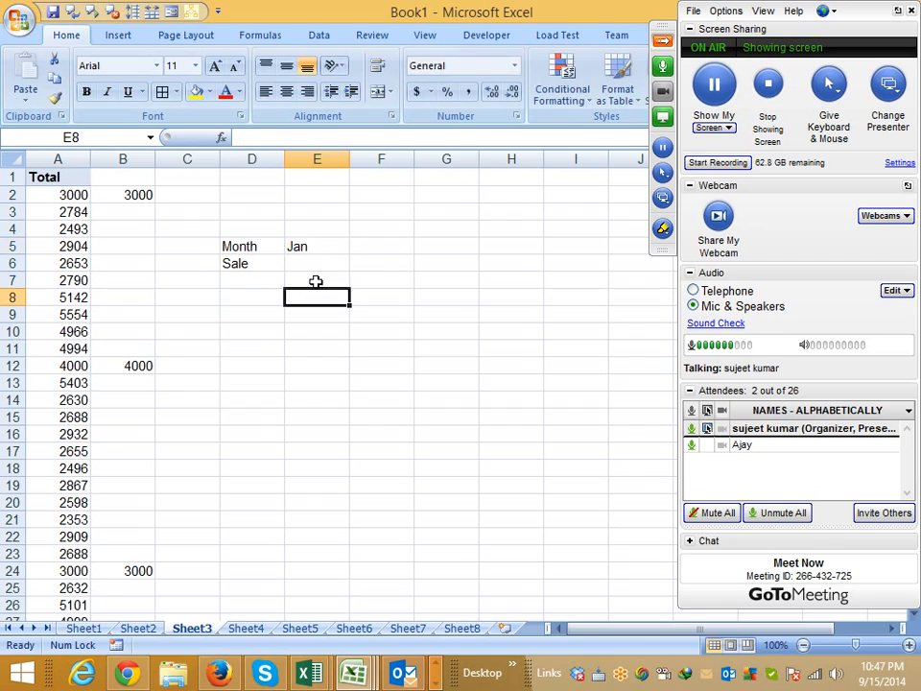
click(341, 247)
drag(350, 253, 545, 261)
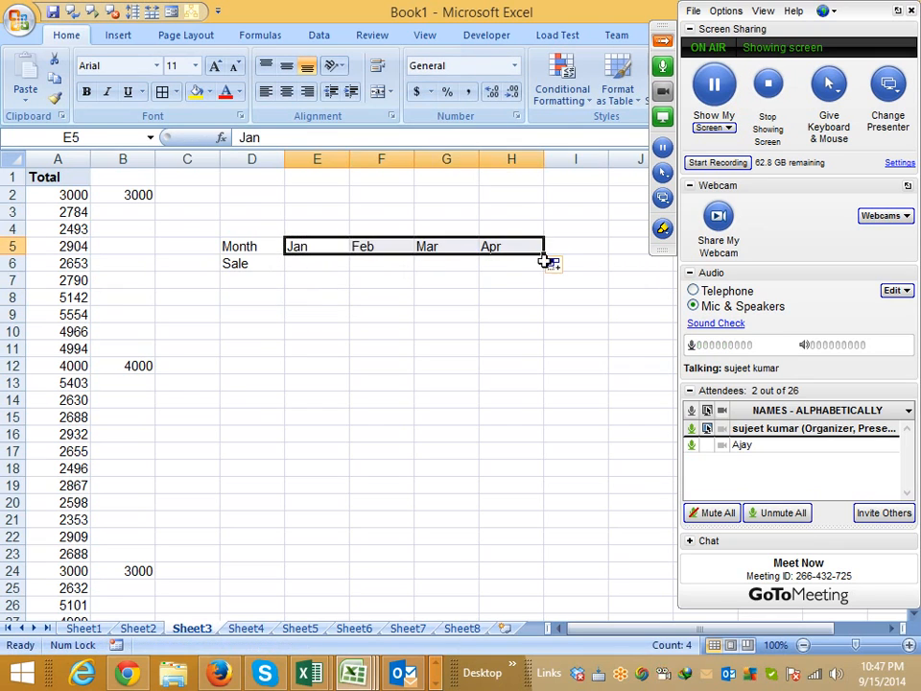
- Enter the sale values 85, 36, 95 and 78 for Jan to Apr in cells E6 to H6
click(319, 263)
text(85)
key(Tab)
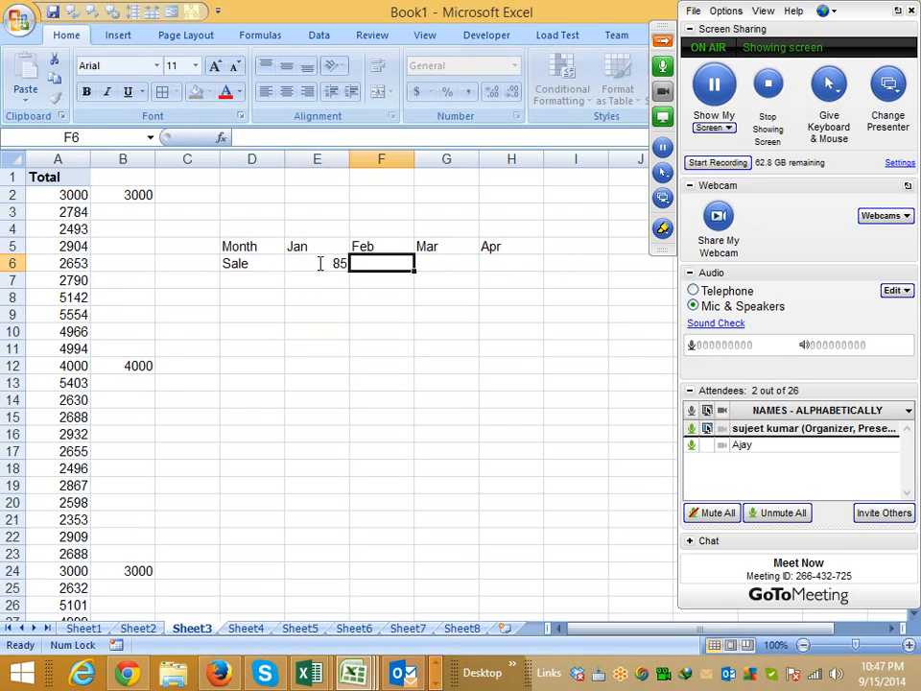
text(36)
key(Tab)
text(95)
key(Tab)
text(78)
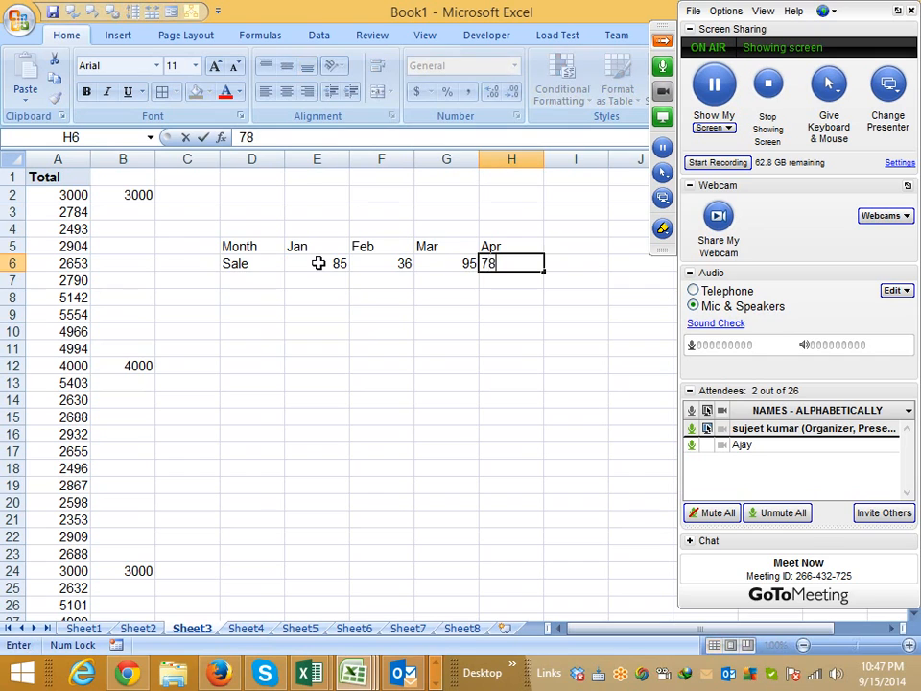
click(317, 400)
- Copy the Month/Sale table in D5:H6 and paste it at D11 with the Transpose option of Paste Special
drag(242, 247, 507, 261)
key(ctrl+c)
click(249, 347)
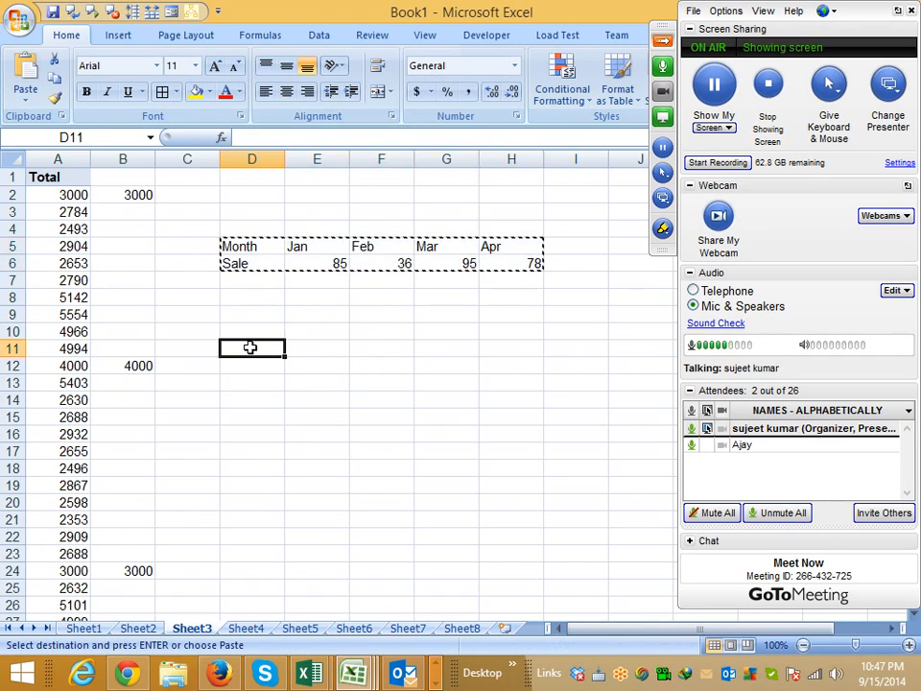
right_click(253, 351)
click(307, 418)
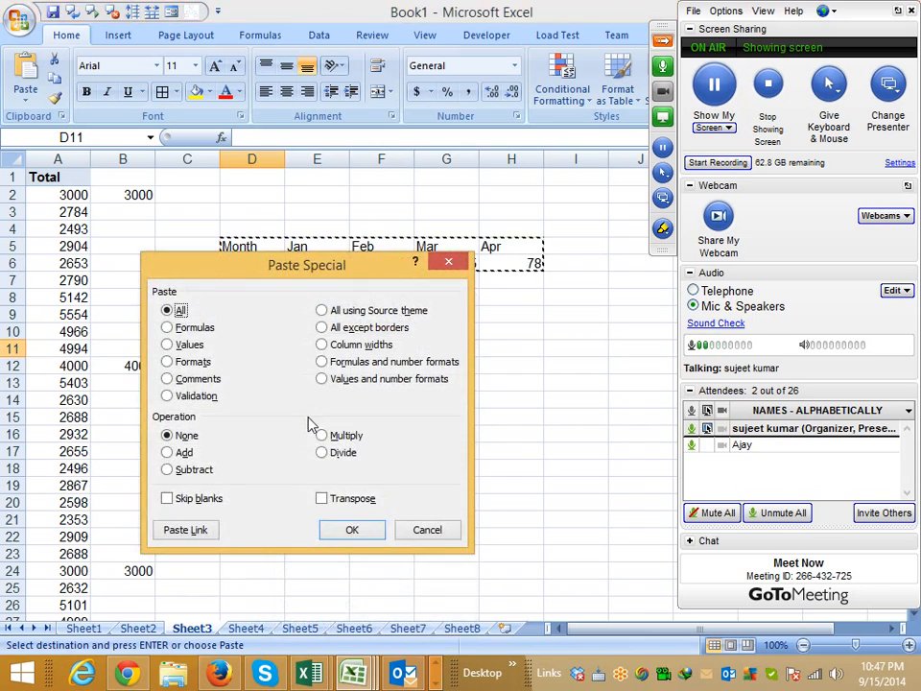
click(323, 499)
click(351, 530)
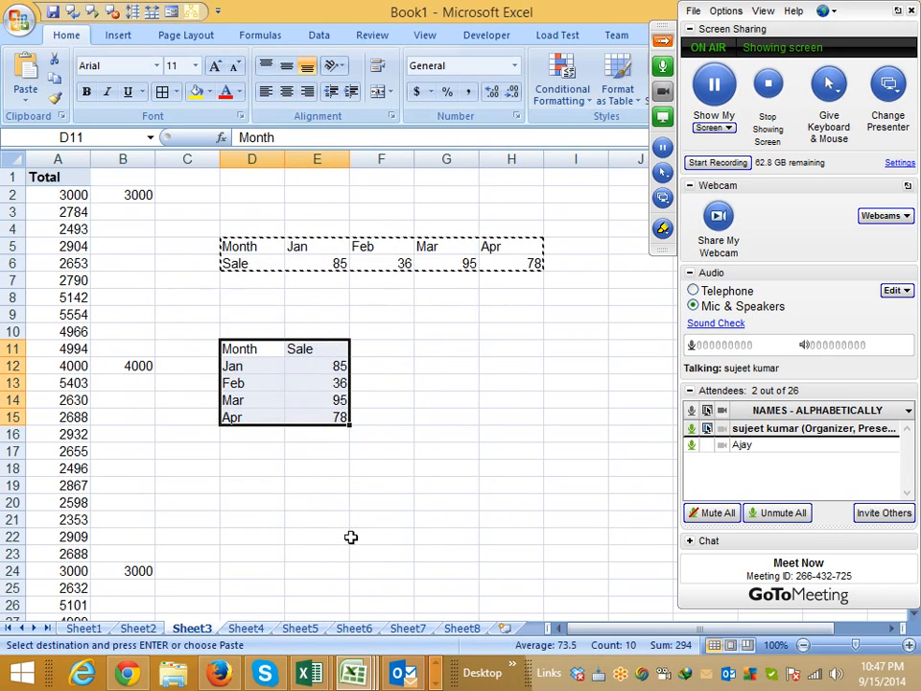
- Copy the vertical Month/Sale table in D11:E15 and paste it transposed back into rows at D17
key(ctrl+c)
right_click(252, 454)
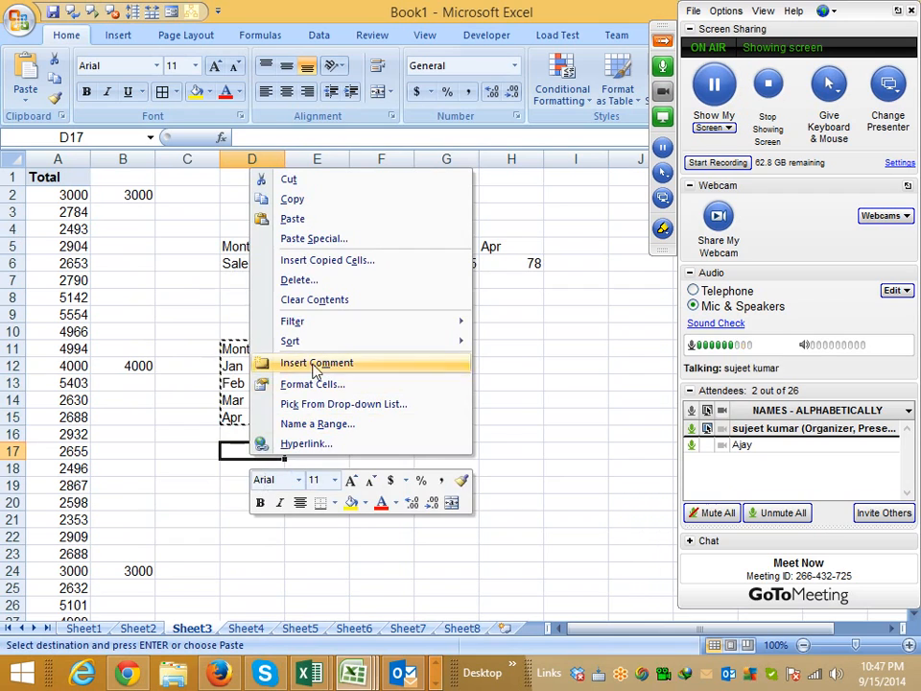
click(312, 240)
click(318, 325)
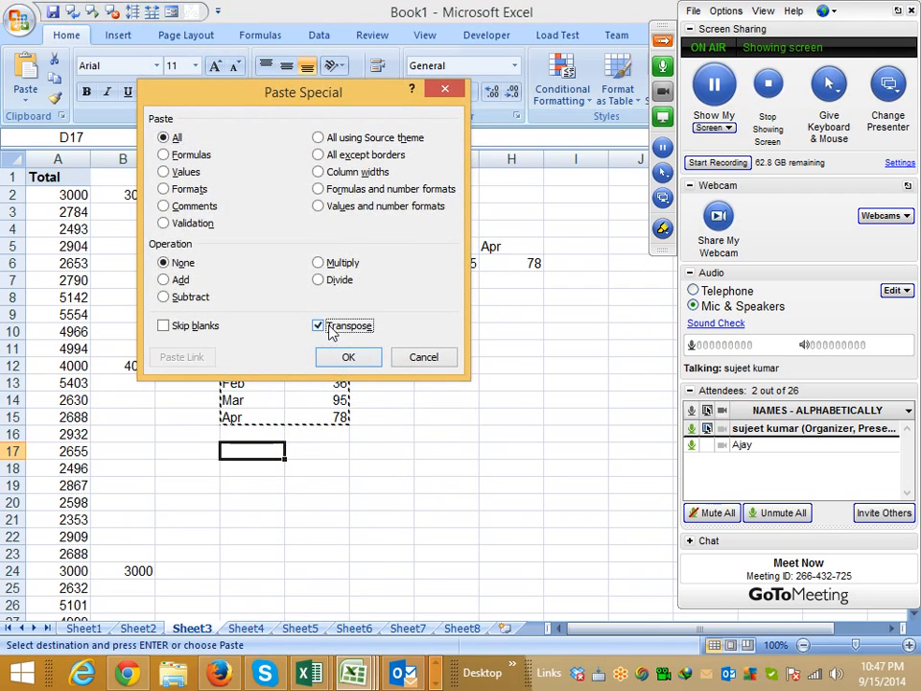
click(351, 359)
click(444, 360)
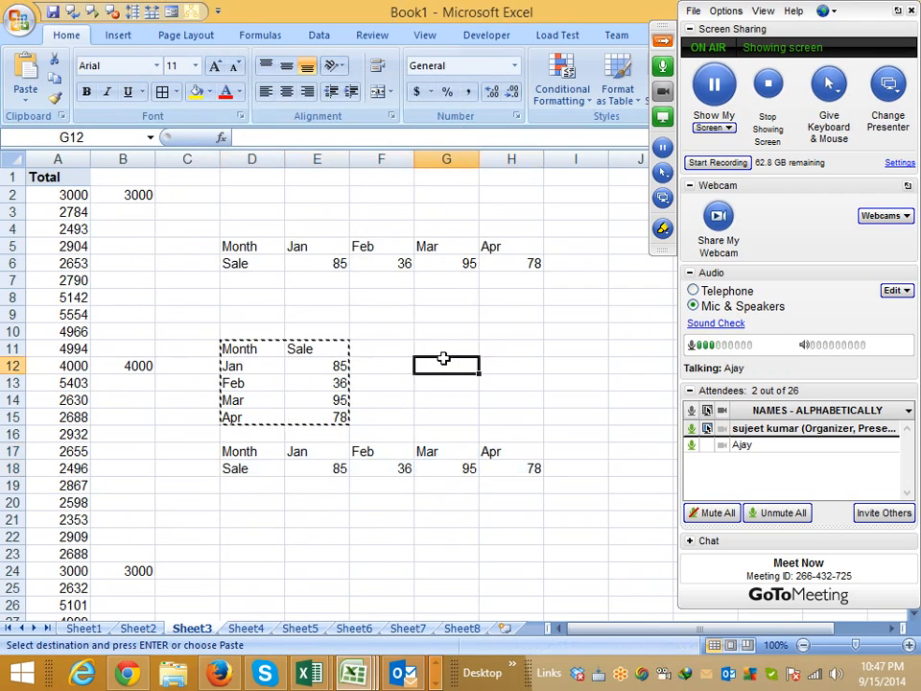